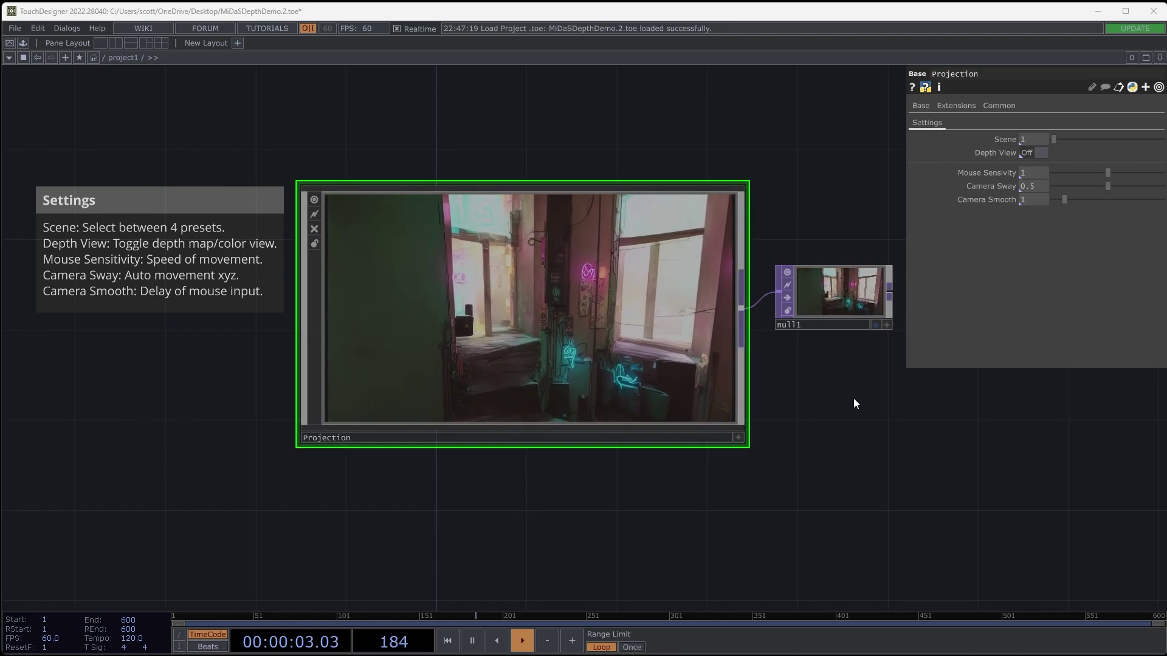
- Frame the Projection and null1 nodes and turn on null1's Display flag to show it behind the network
drag(209, 472, 432, 484)
scroll(432, 483, up, 4)
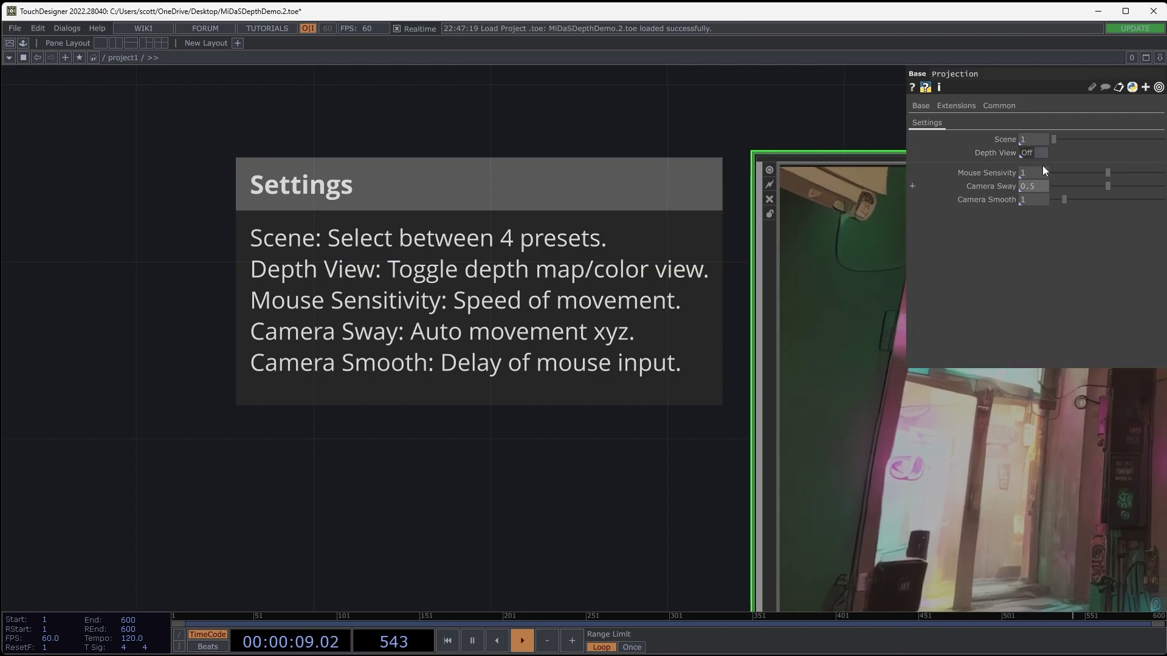
scroll(724, 149, down, 3)
drag(666, 153, 547, 237)
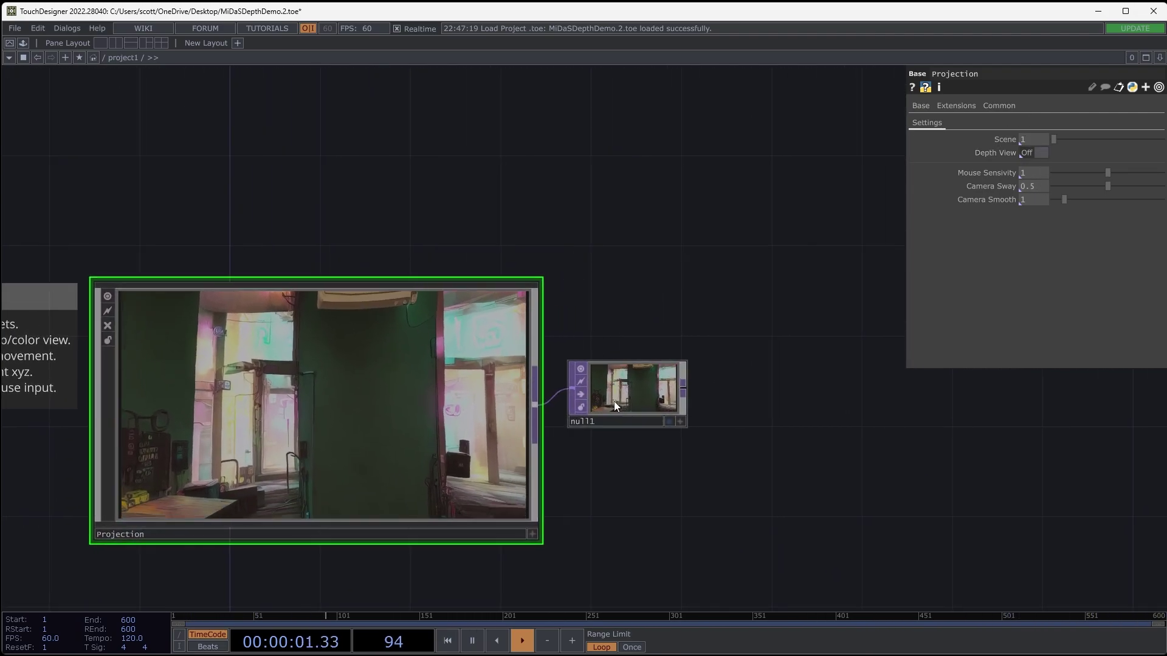
scroll(669, 423, up, 3)
click(670, 421)
scroll(684, 422, down, 1)
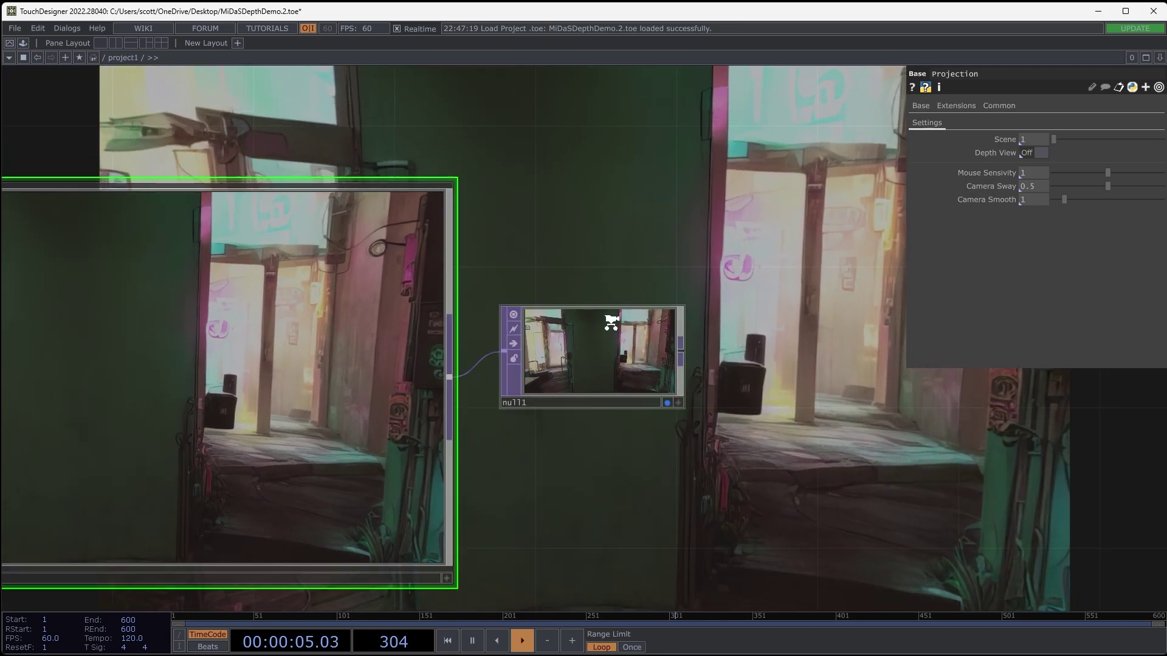
scroll(611, 322, down, 2)
drag(656, 300, 795, 425)
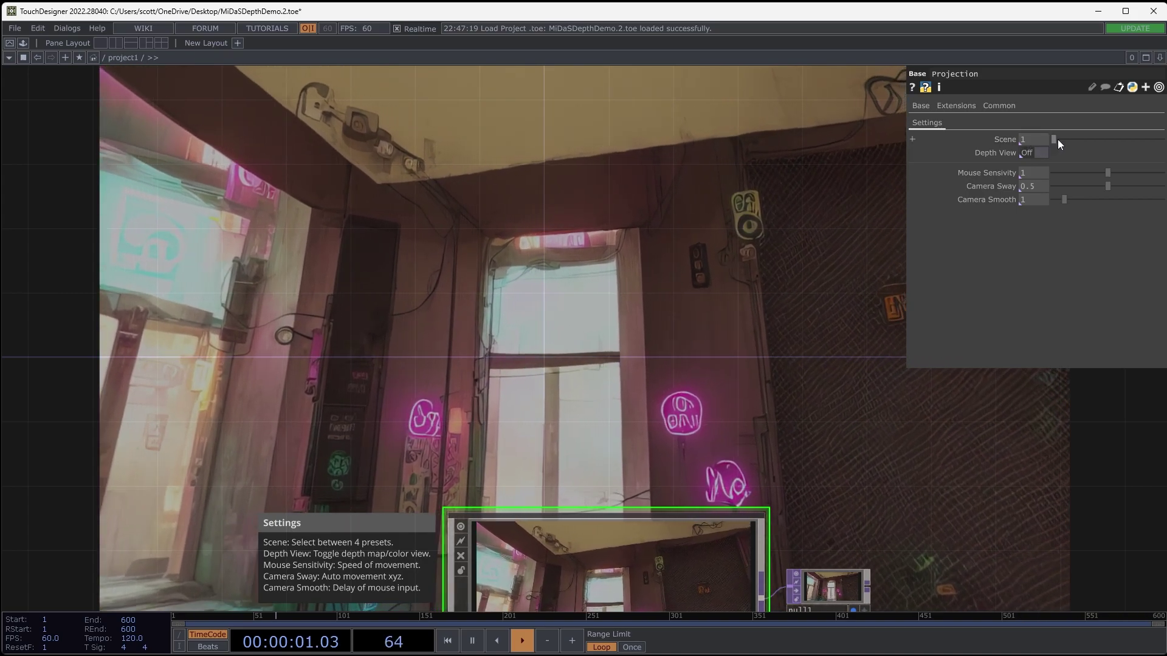
drag(1055, 138, 1161, 141)
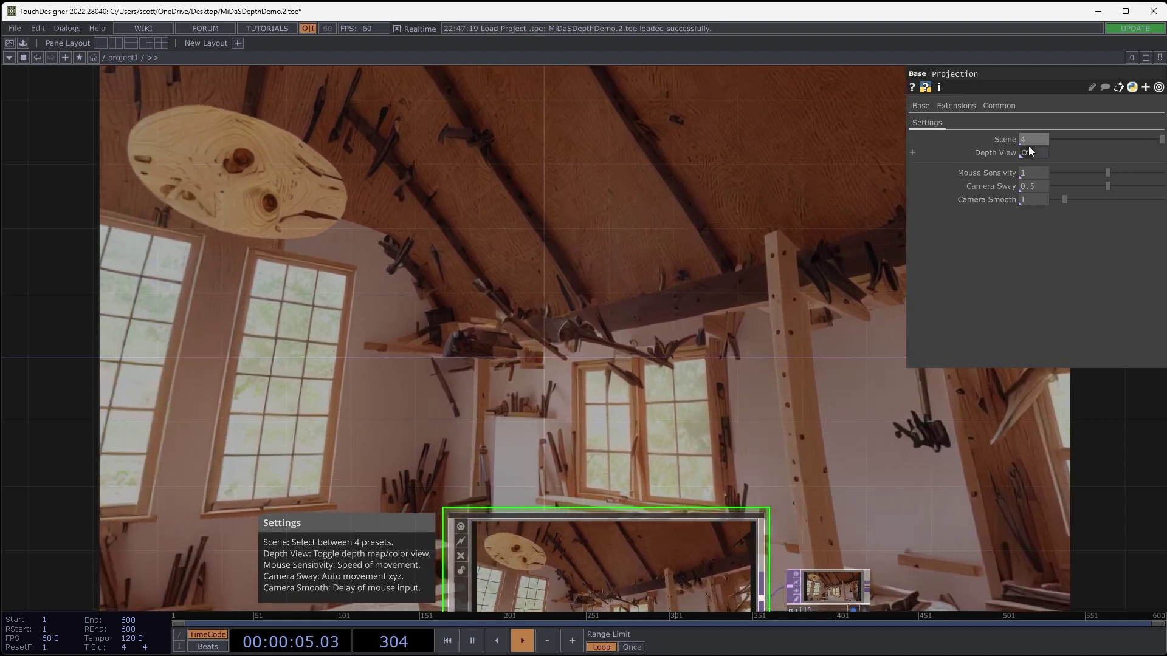
click(1042, 152)
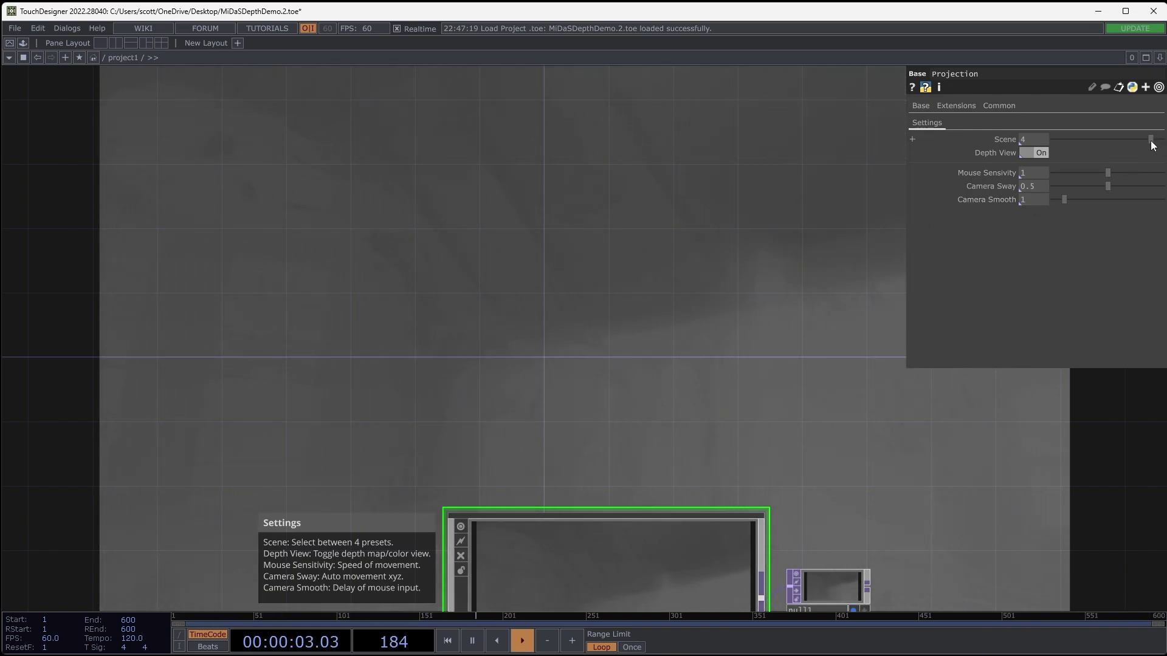
drag(1153, 144, 1139, 140)
click(1041, 152)
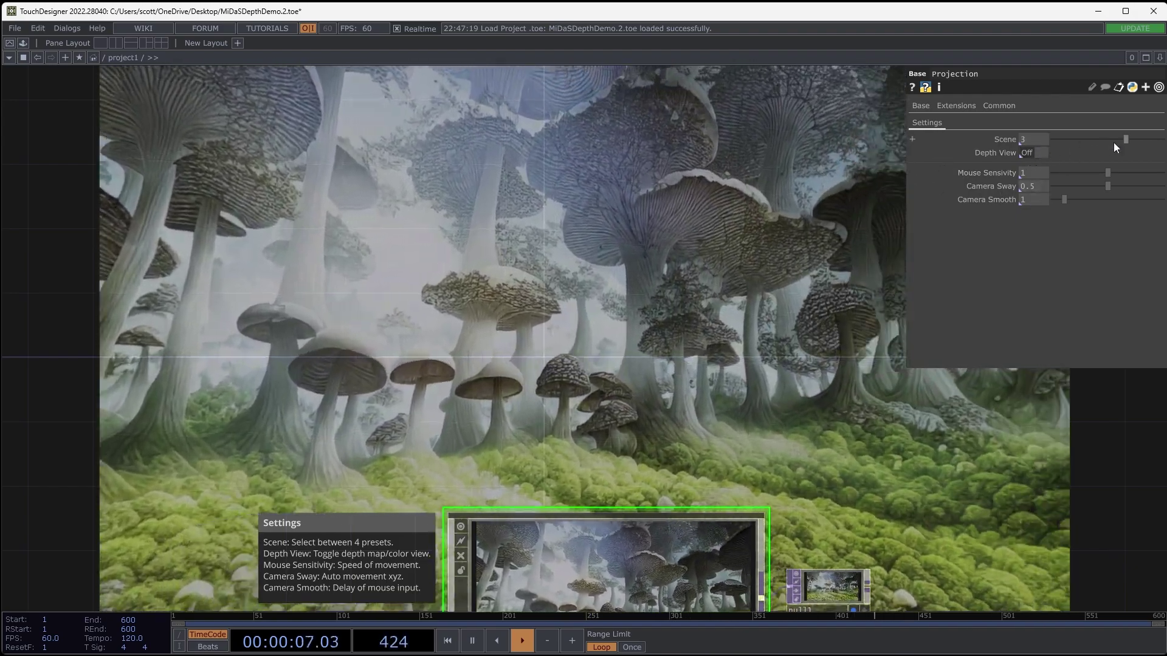
drag(1125, 140, 1104, 140)
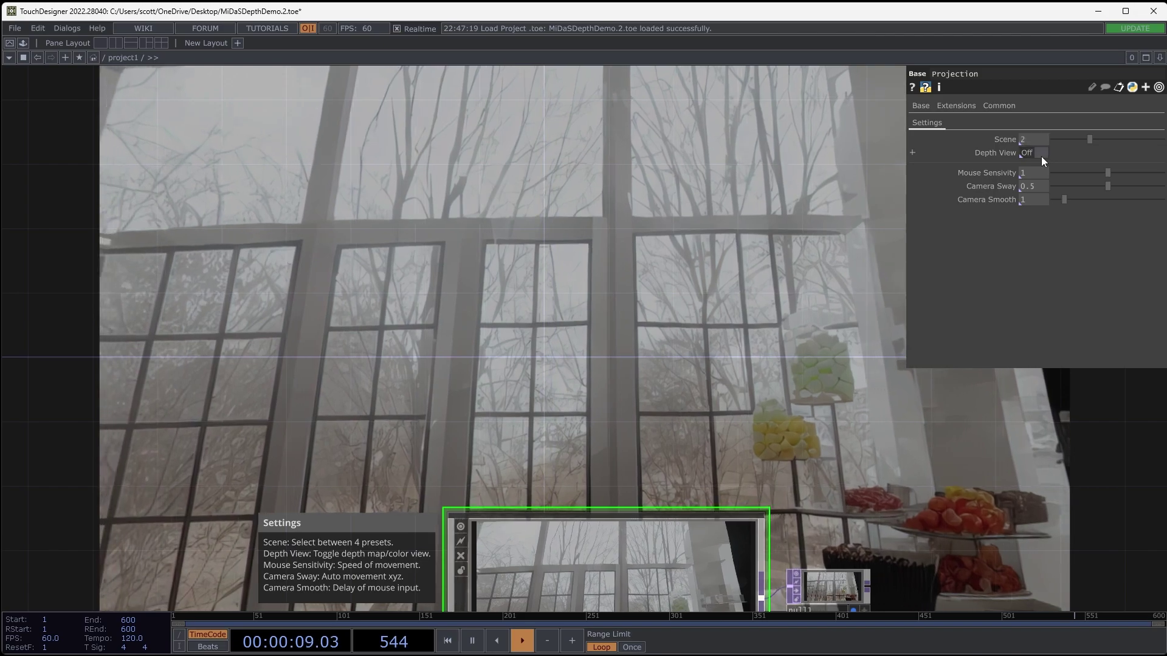
click(1041, 155)
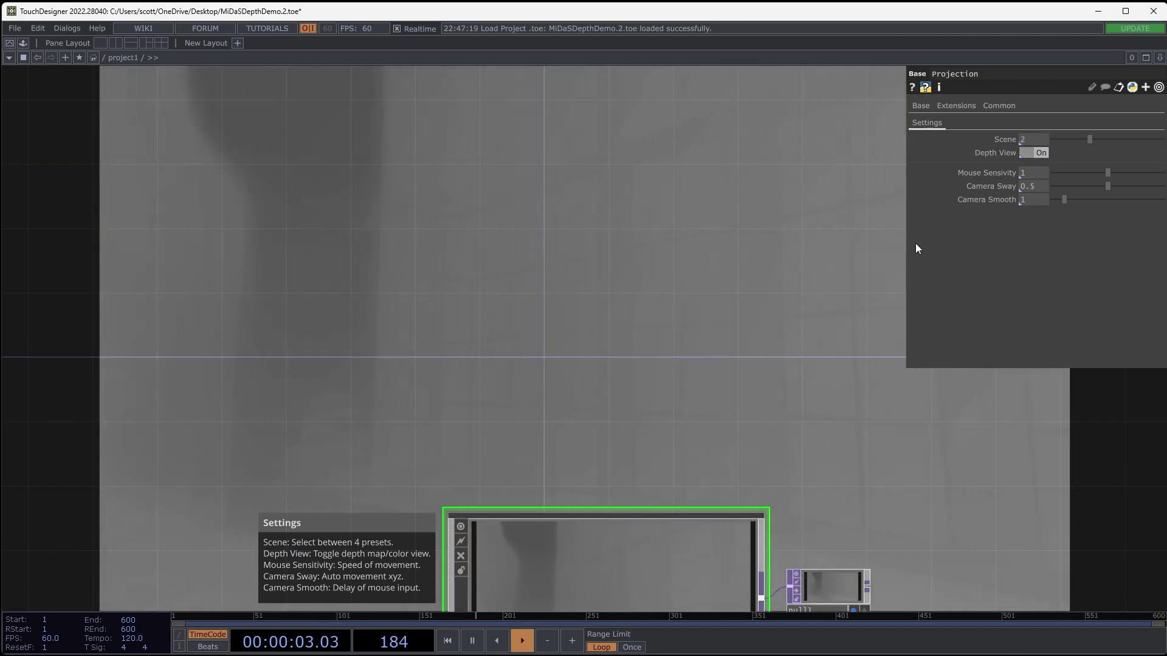
drag(1081, 140, 1064, 140)
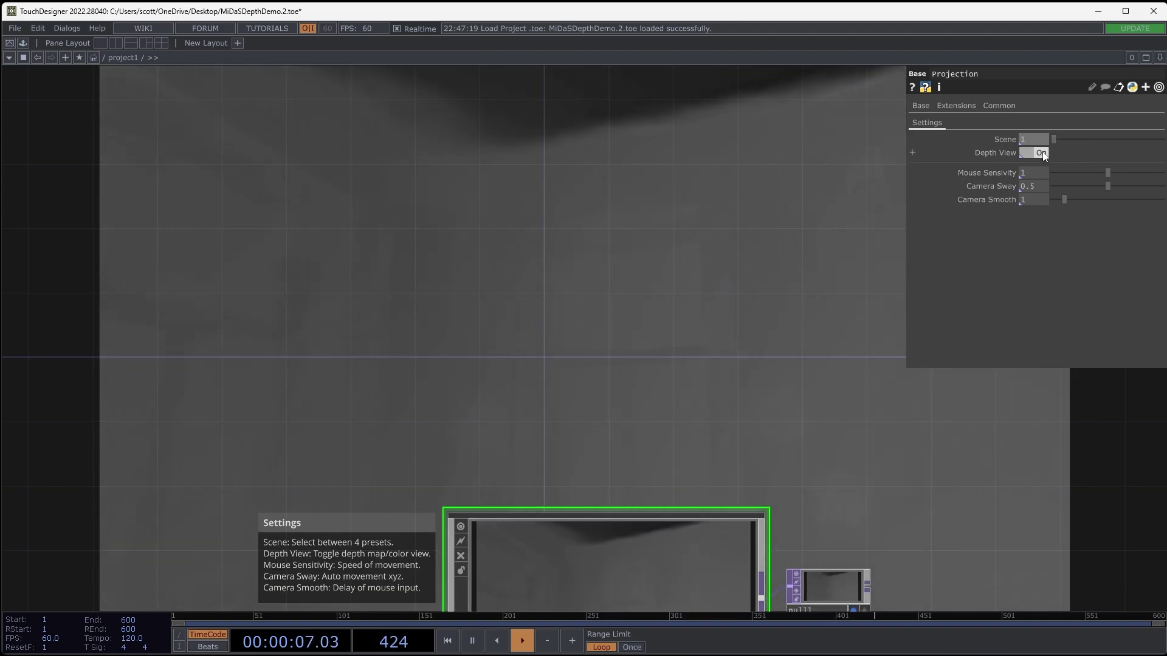
click(1041, 153)
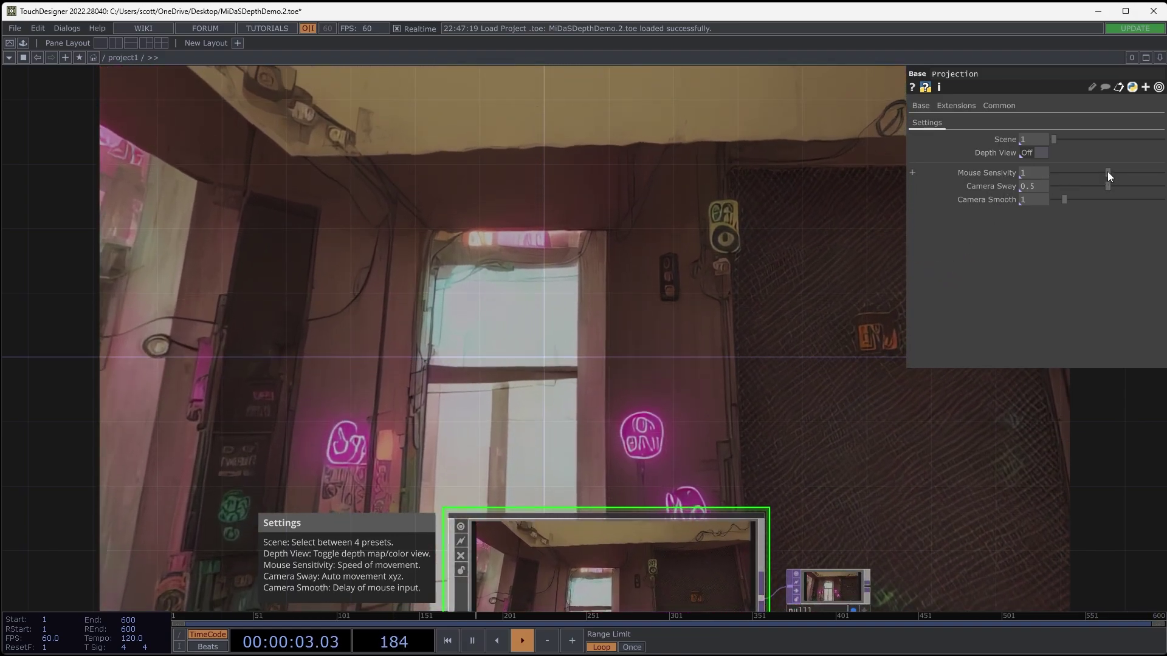
drag(1107, 174, 1164, 178)
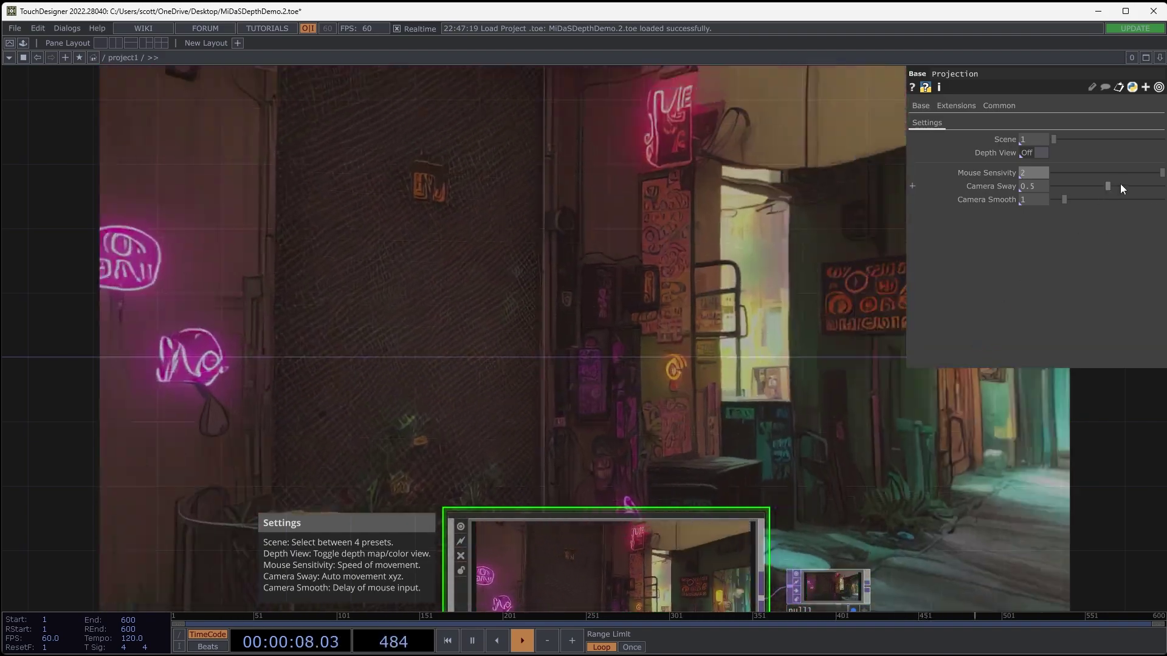
drag(1121, 175, 1051, 175)
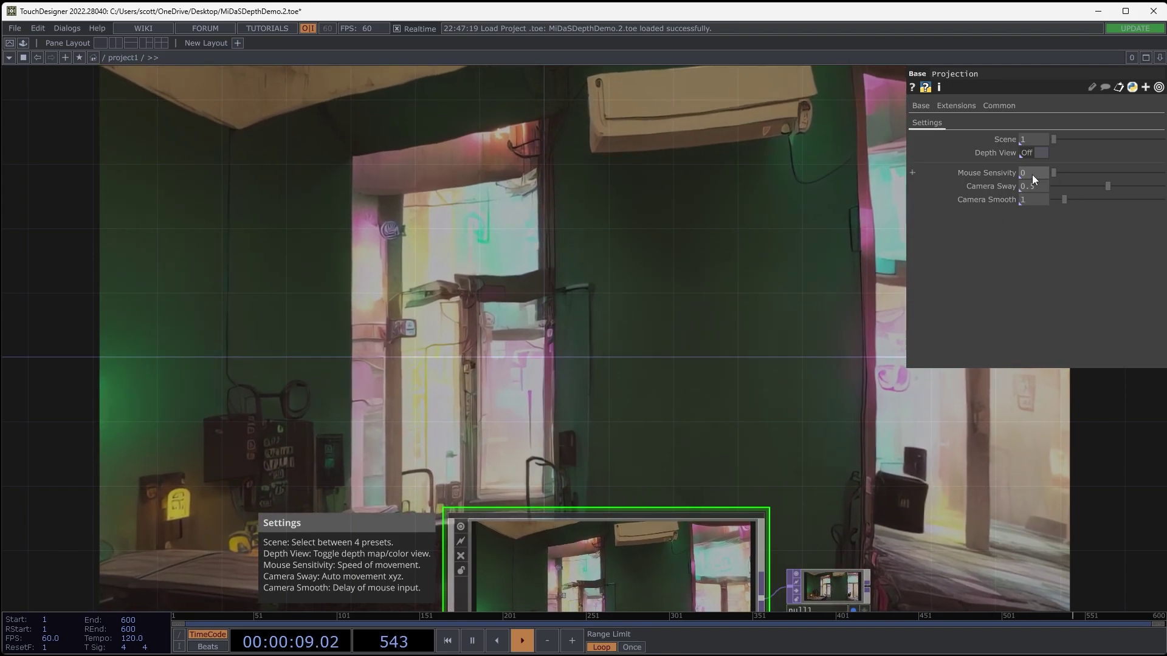
right_click(1009, 173)
click(925, 236)
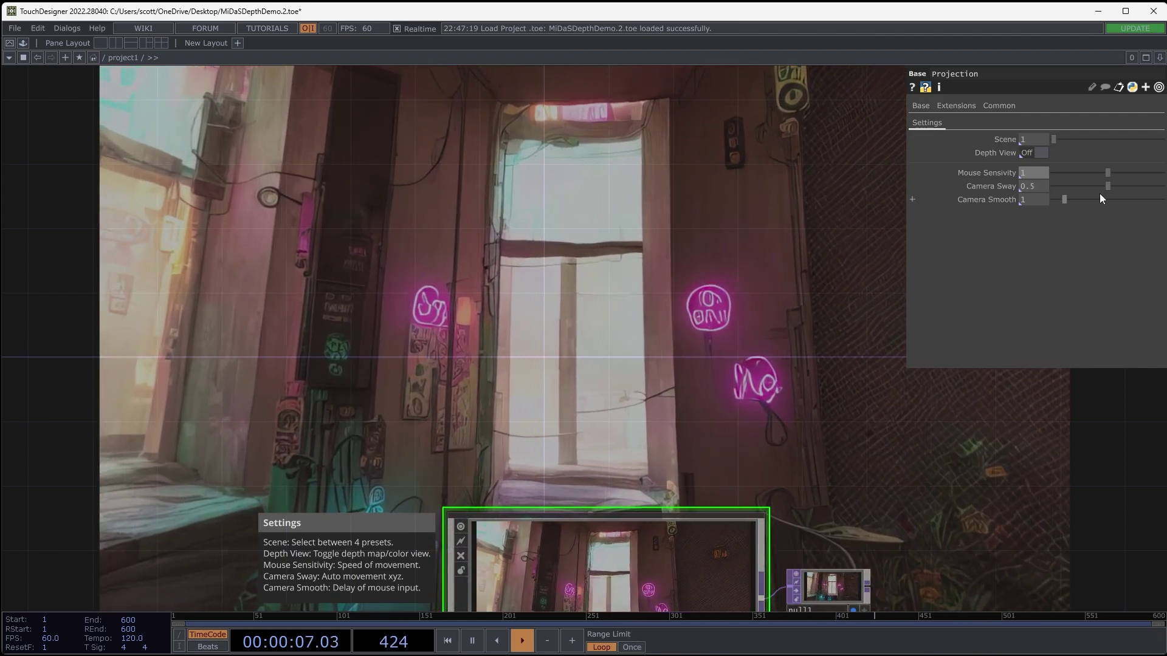
drag(1107, 186, 1163, 186)
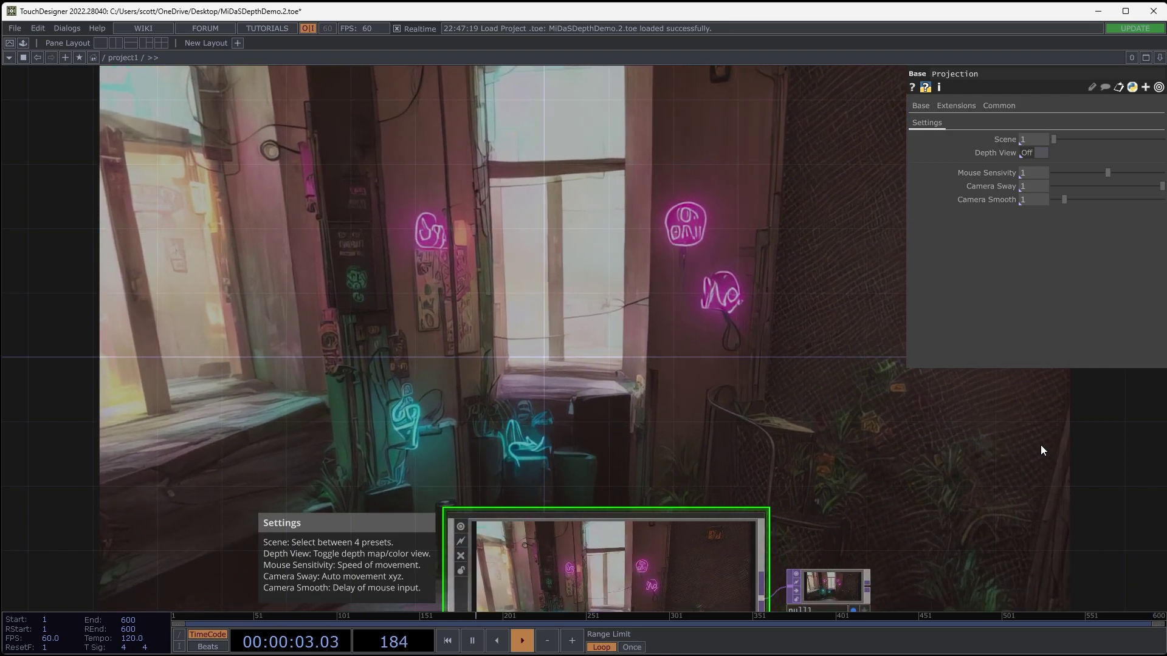
click(1041, 152)
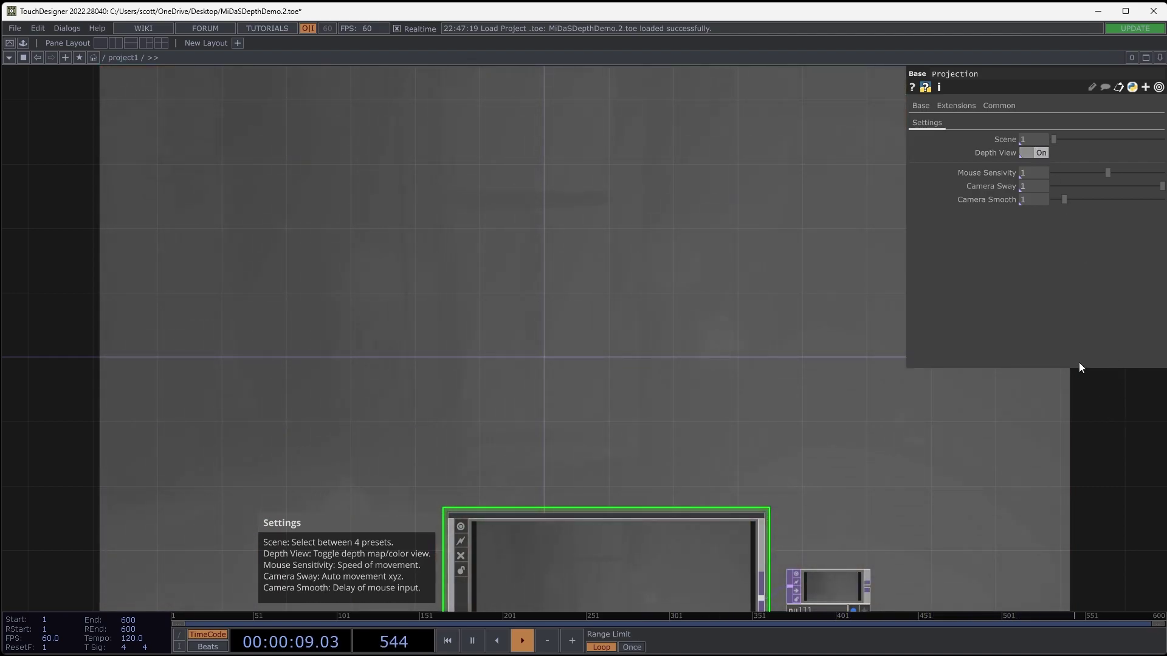
click(1045, 157)
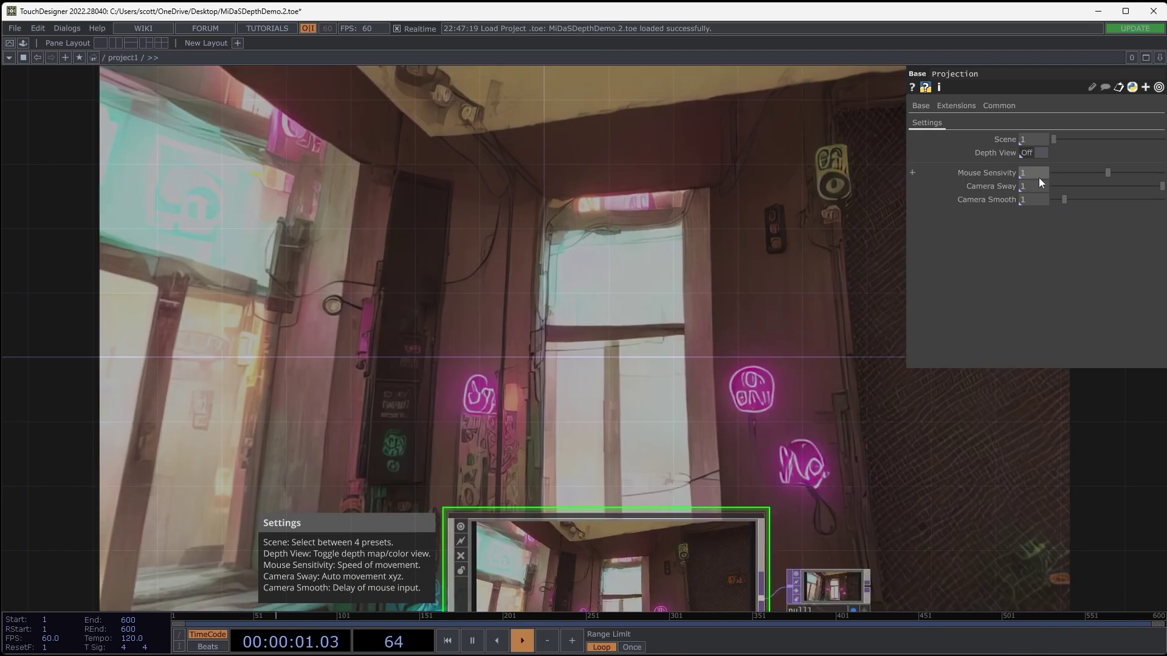
right_click(1002, 187)
click(927, 251)
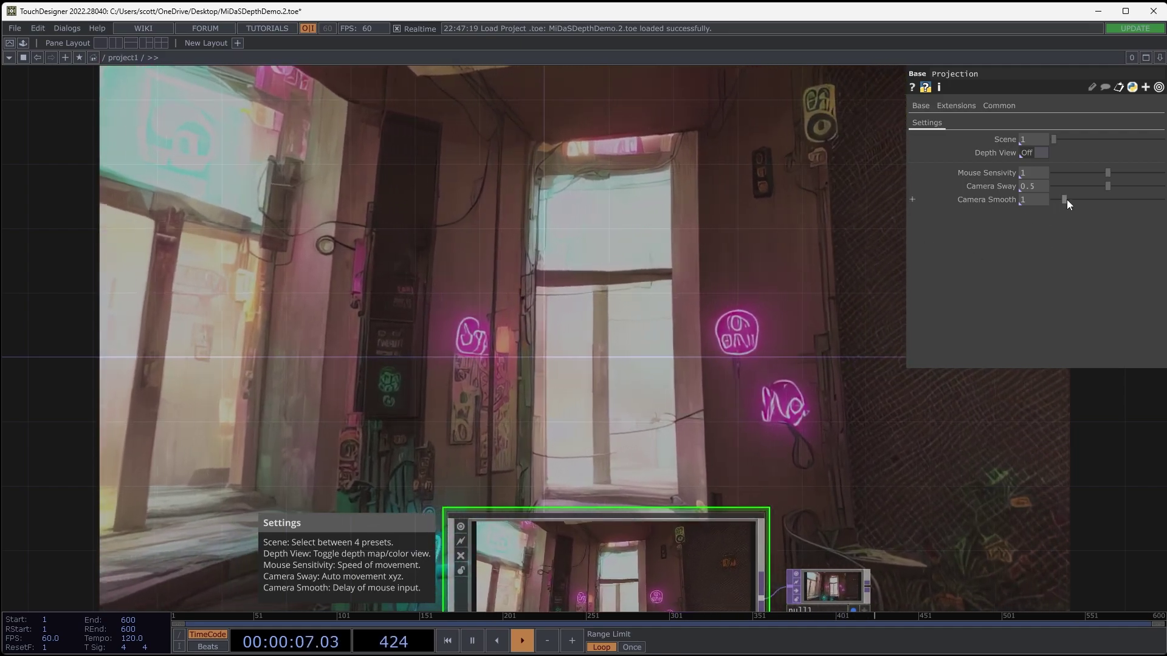
drag(1065, 200, 1050, 199)
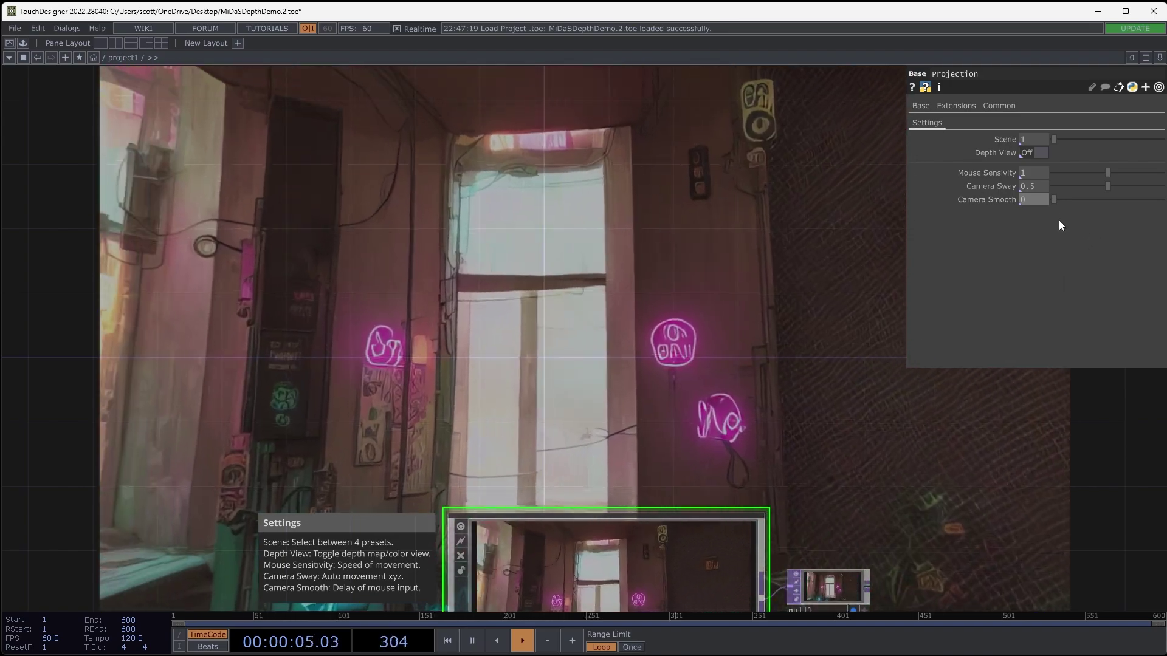
drag(1055, 199, 1162, 199)
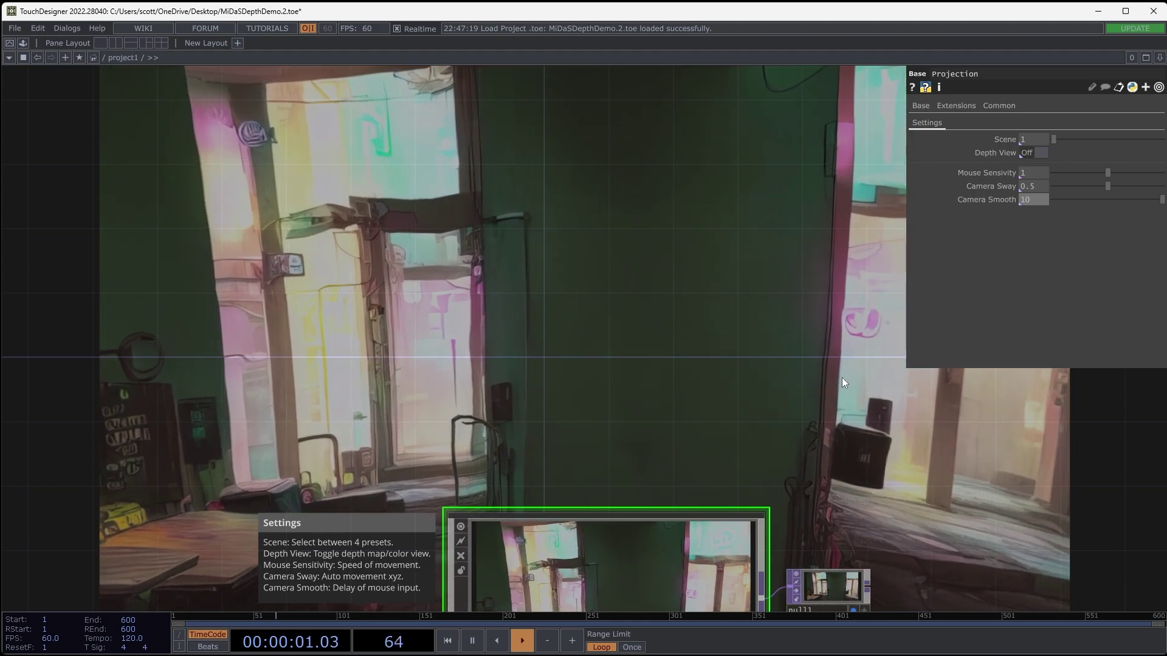
right_click(1004, 201)
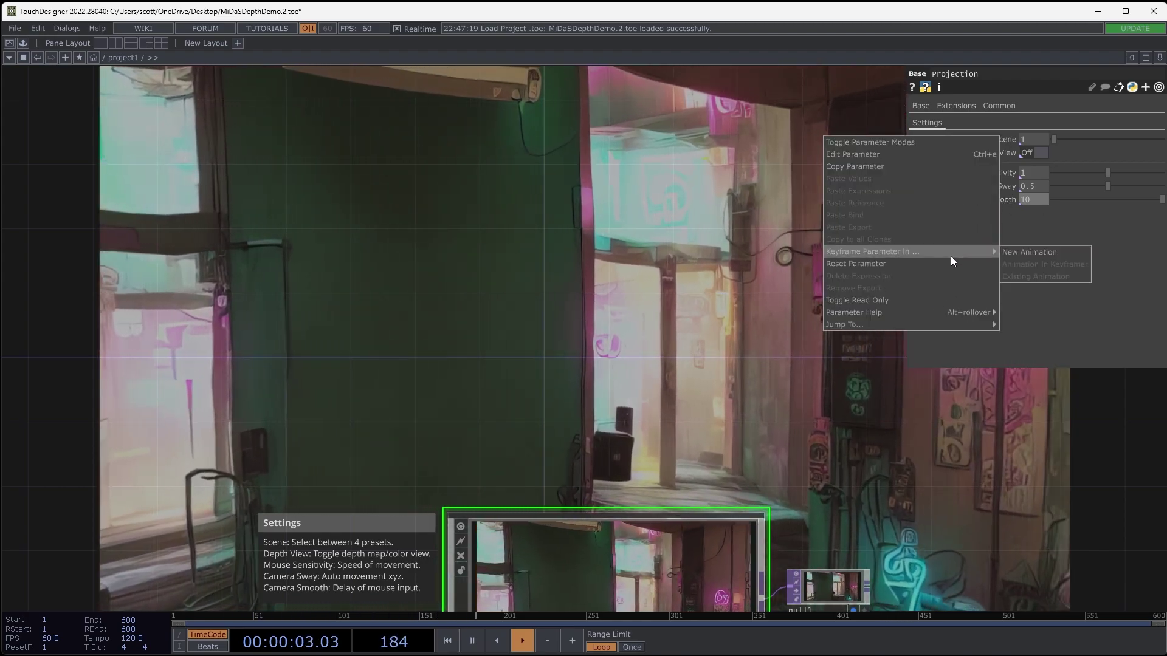
click(950, 262)
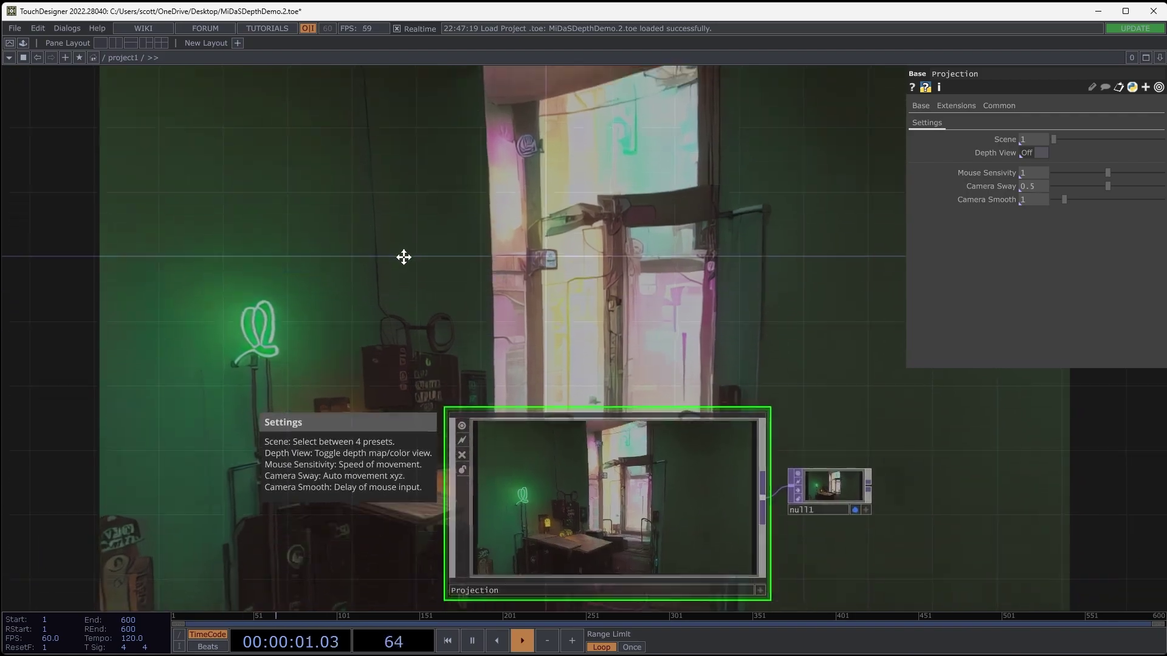
- Pan and zoom the network to centre the Settings note and the Projection node
scroll(342, 458, up, 4)
drag(387, 468, 524, 509)
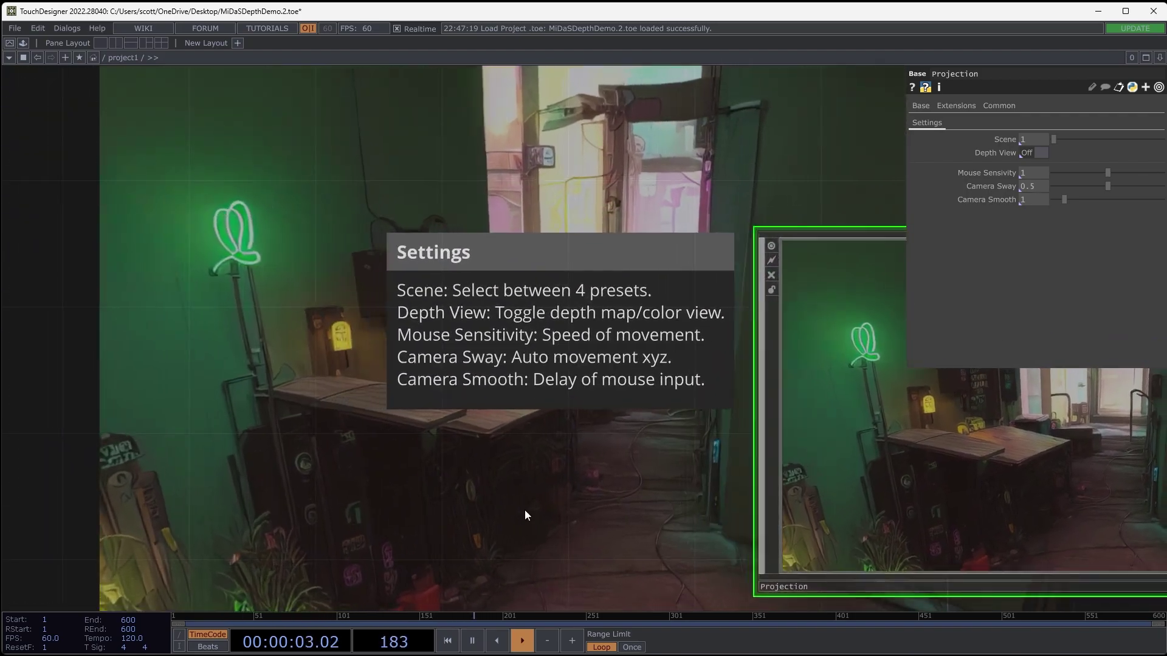
scroll(550, 480, up, 2)
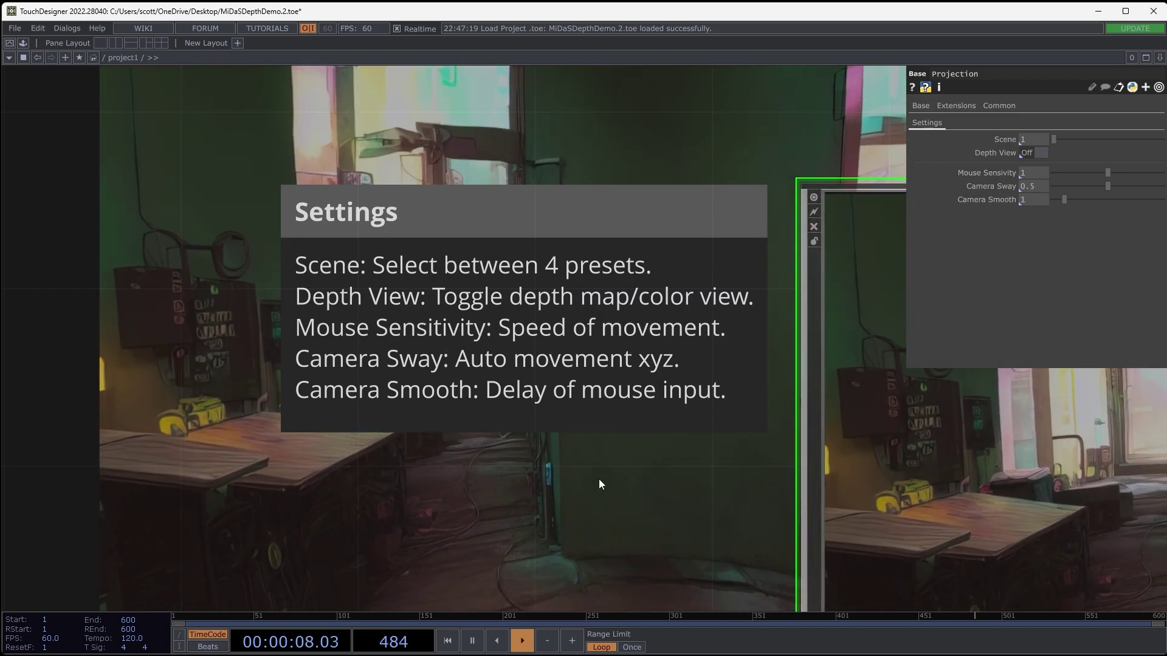
drag(537, 484, 369, 450)
scroll(385, 461, down, 2)
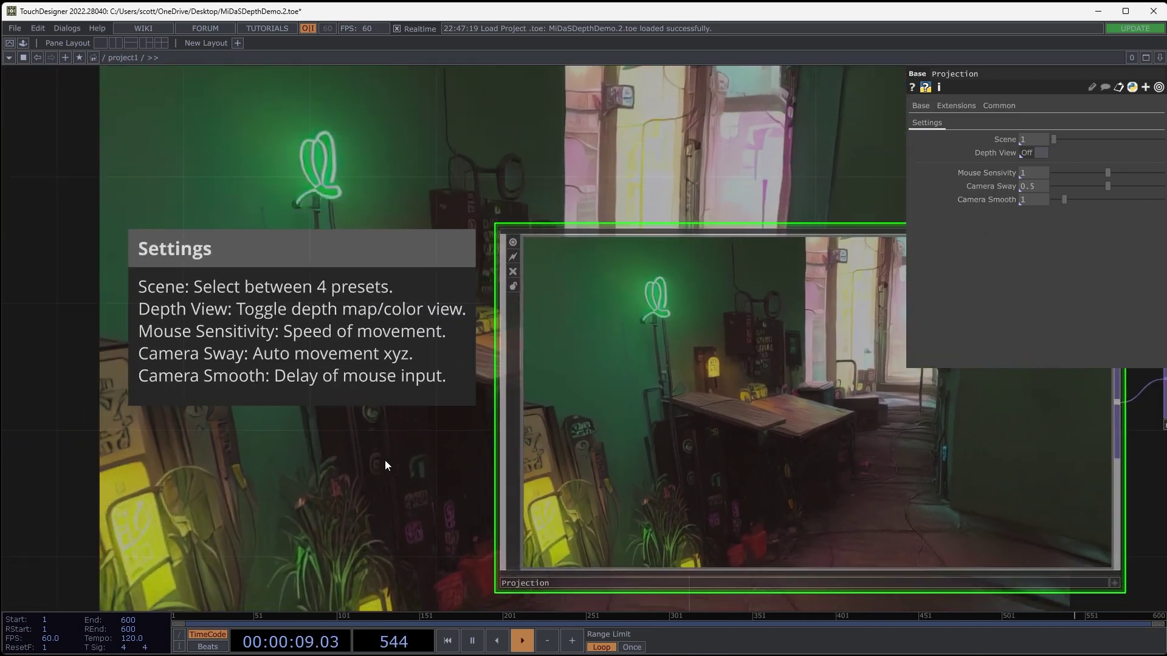
scroll(403, 516, down, 2)
drag(404, 516, 235, 477)
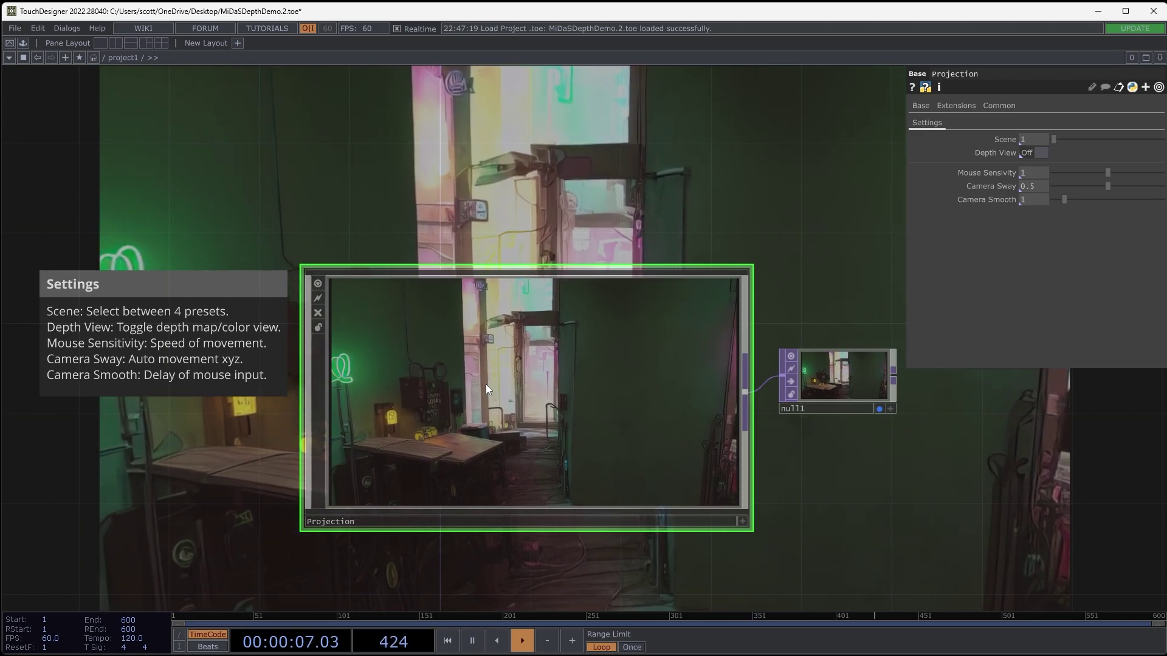
- Enter the Projection component, centre Material Selector, and go inside the Material component
key(i)
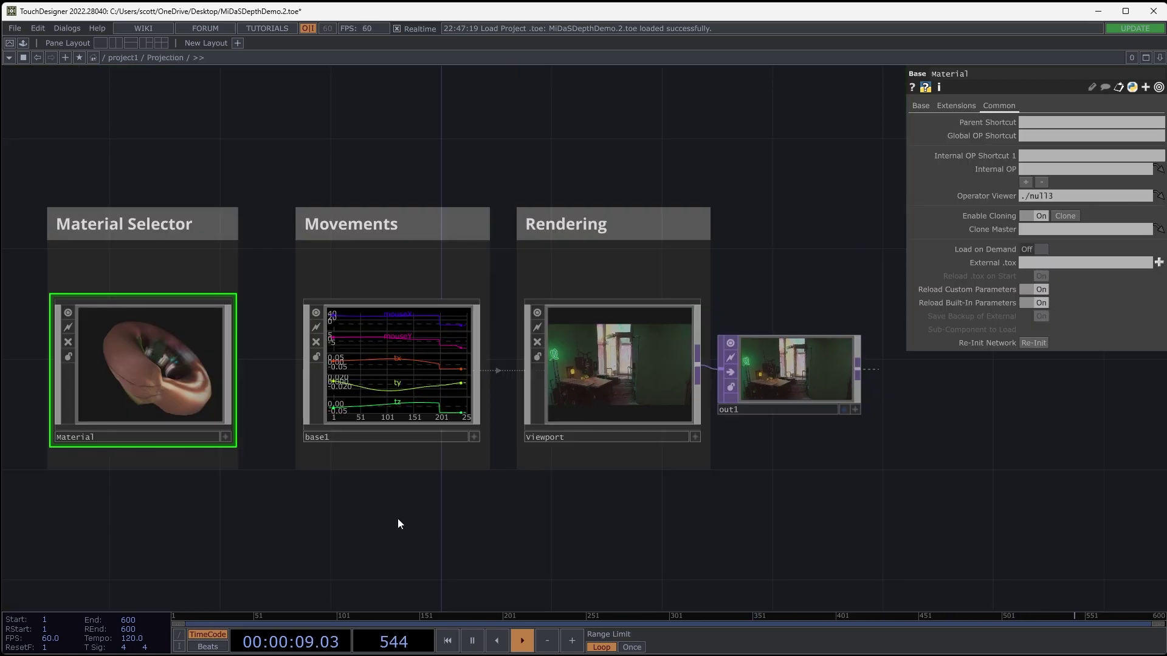
drag(397, 519, 516, 516)
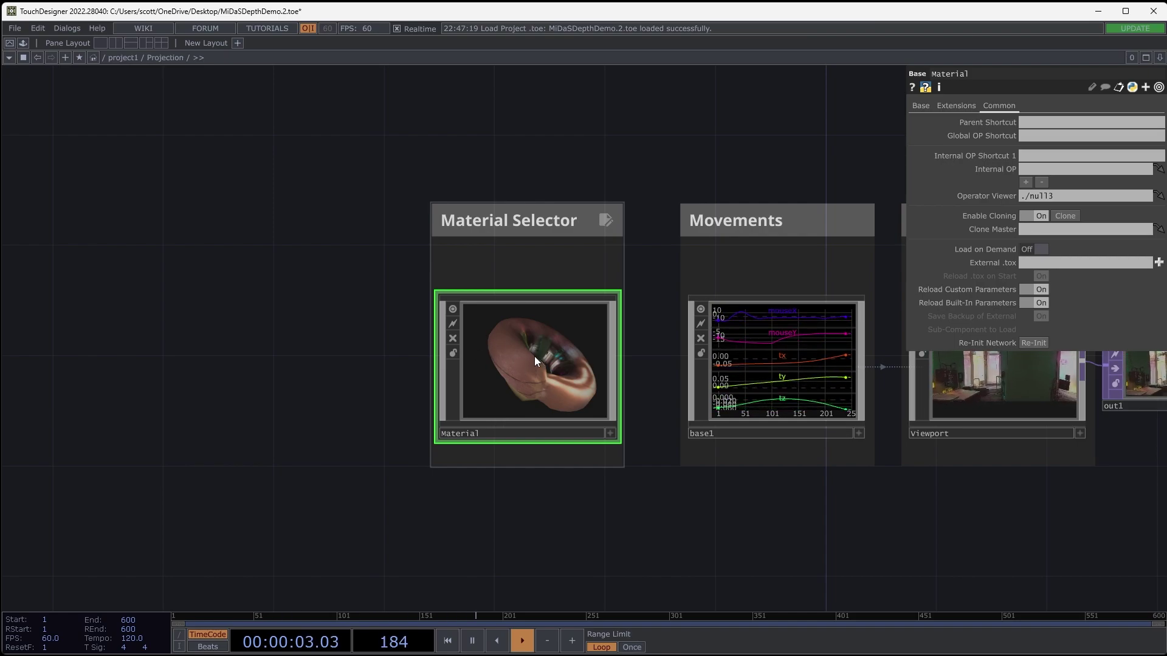
key(i)
key(h)
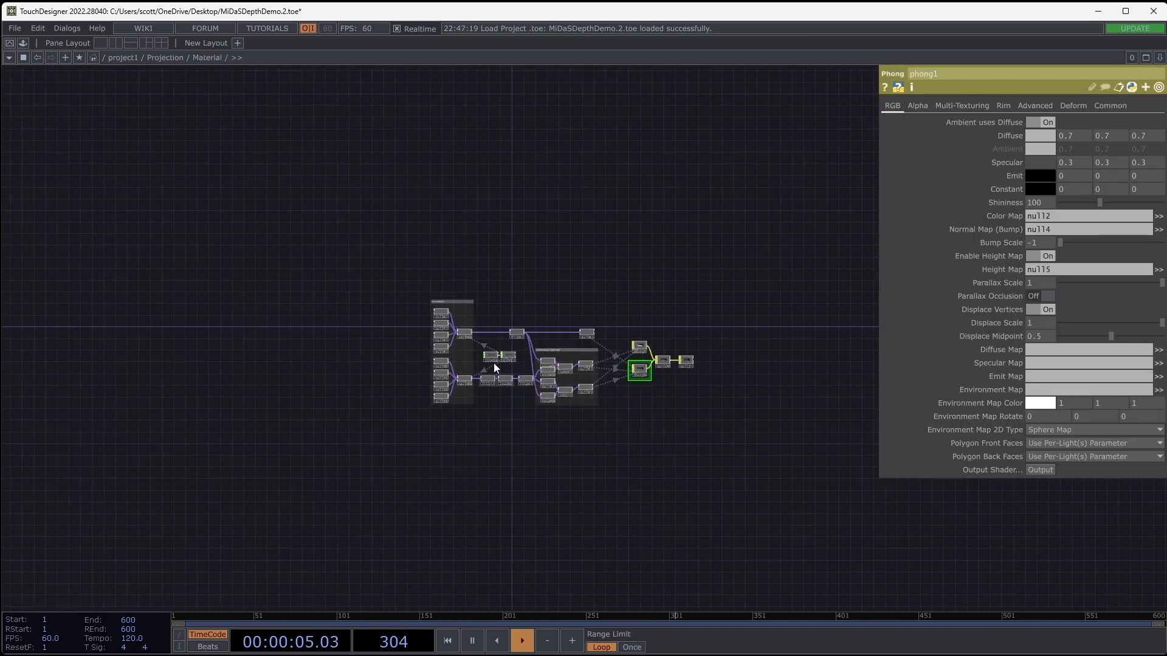
scroll(448, 329, up, 10)
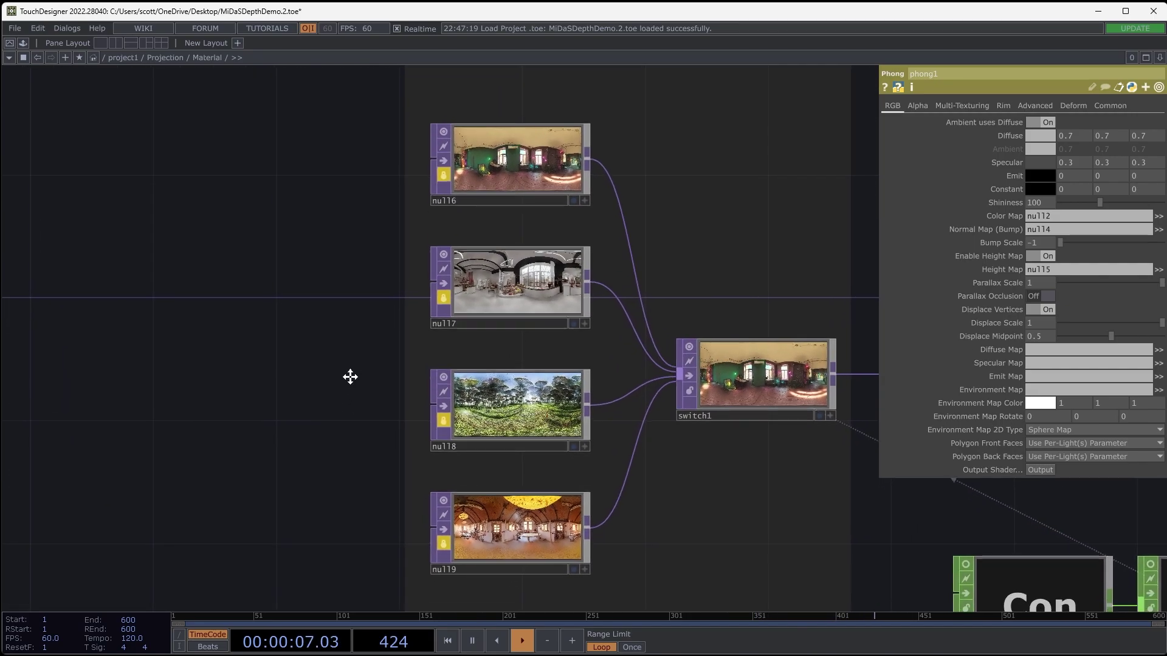
scroll(491, 162, up, 8)
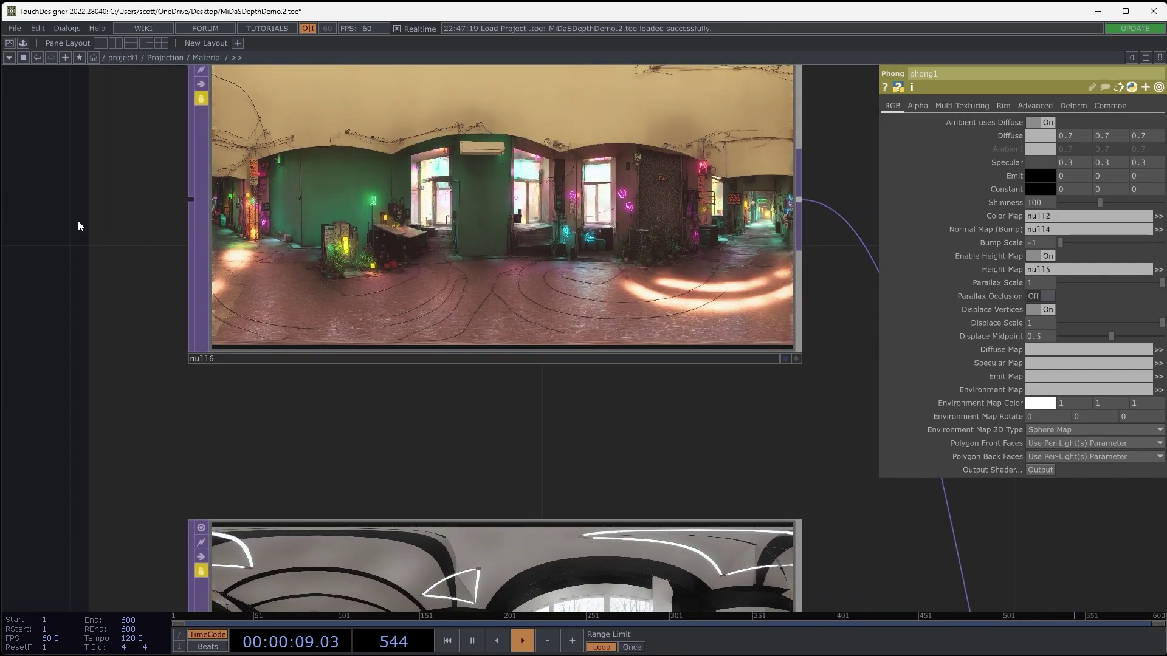
drag(77, 221, 96, 378)
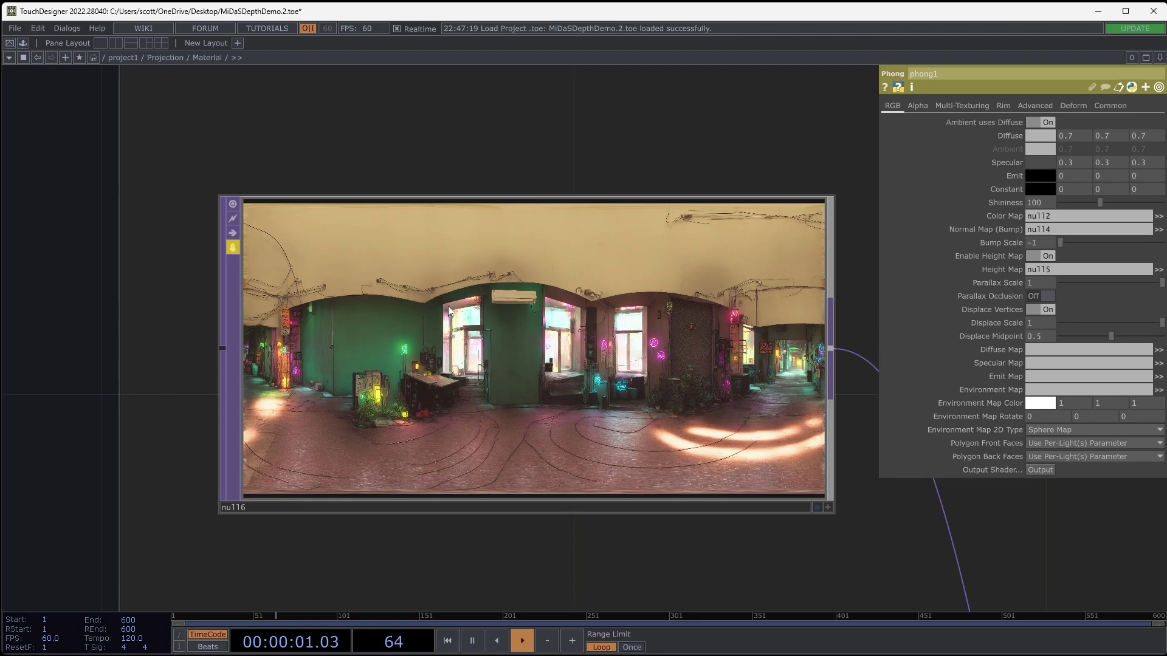
scroll(508, 336, down, 6)
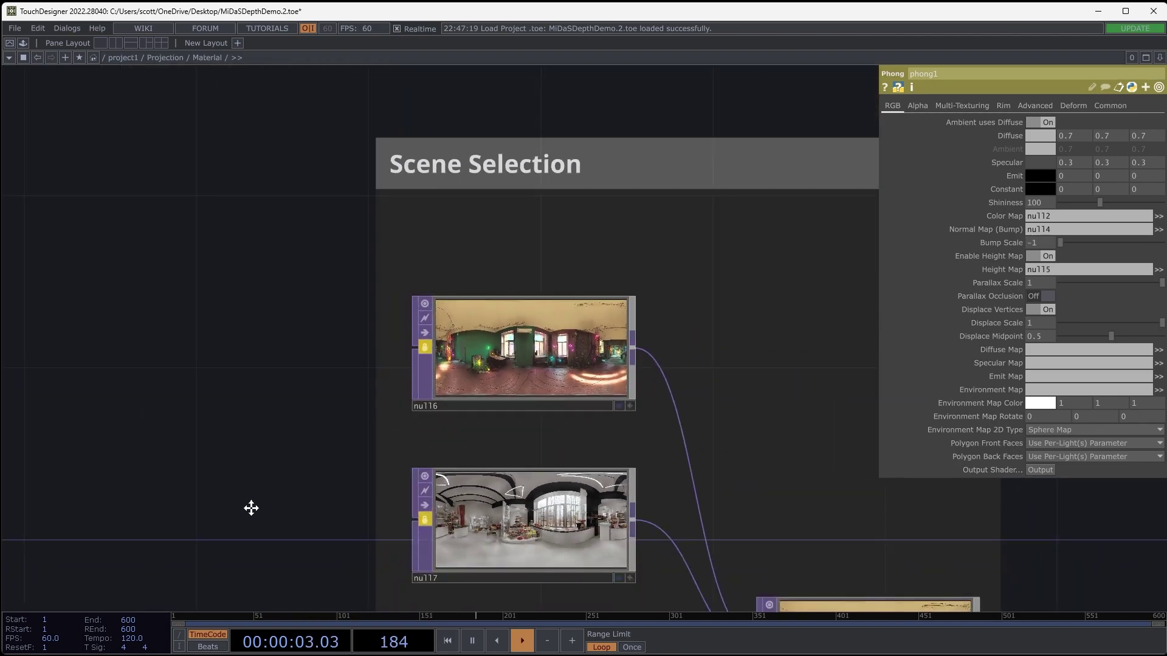
drag(250, 508, 282, 286)
scroll(527, 296, up, 3)
scroll(527, 296, up, 3)
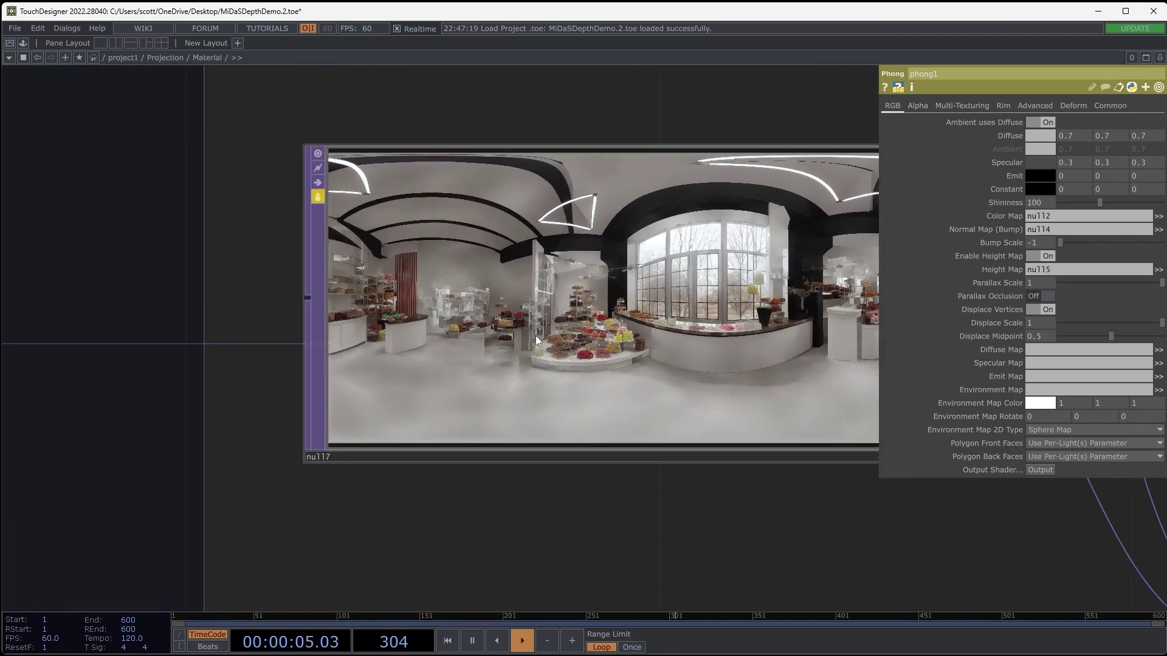
drag(172, 443, 200, 85)
scroll(538, 310, up, 4)
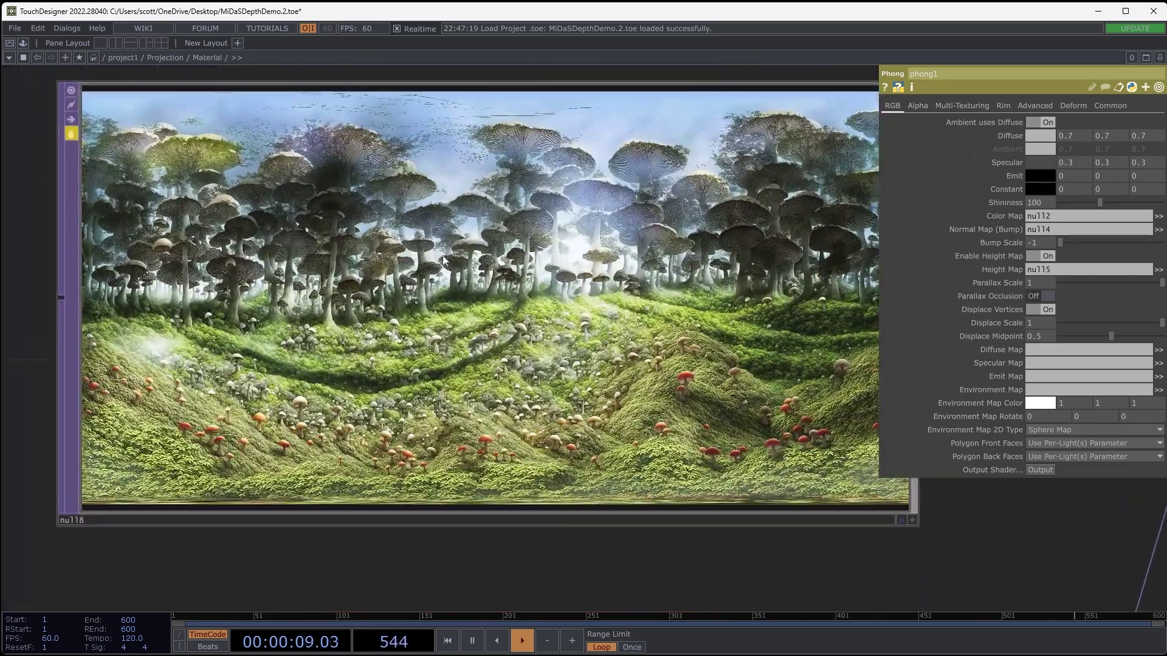
scroll(463, 282, up, 3)
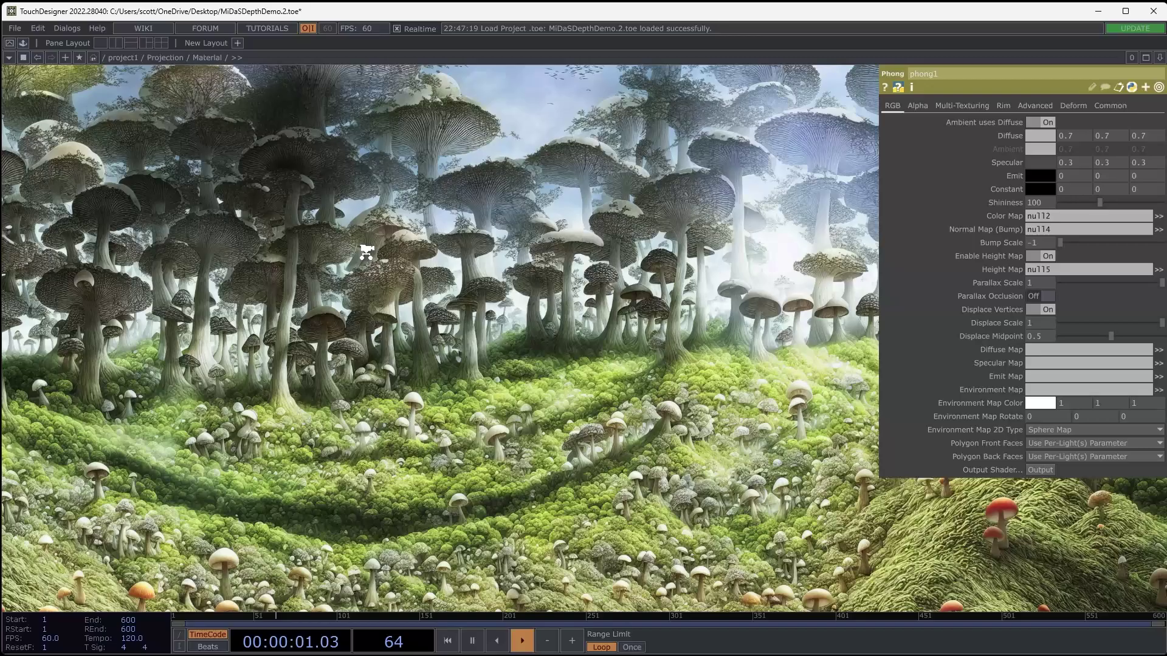
scroll(441, 356, down, 4)
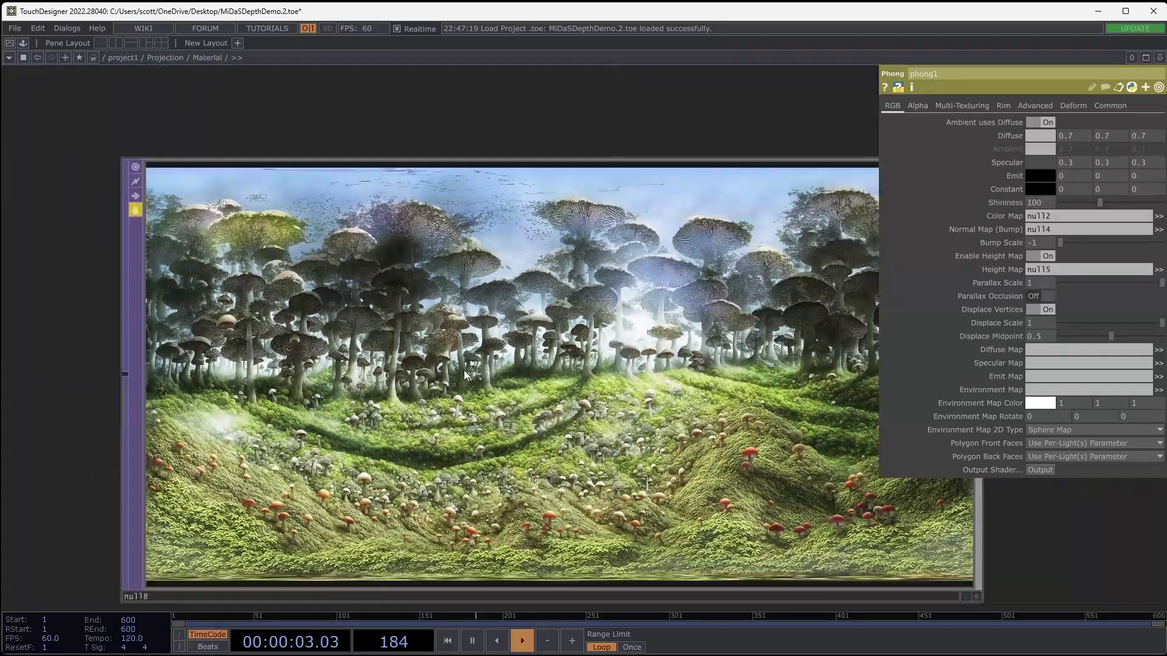
drag(224, 513, 169, 177)
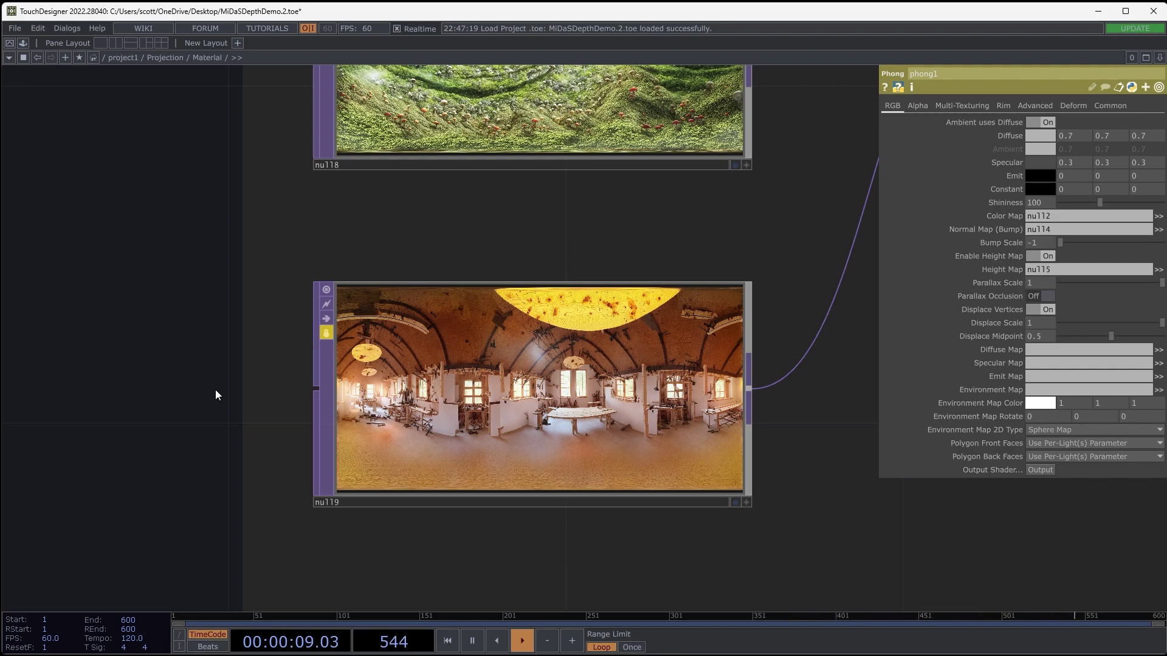
scroll(453, 414, up, 5)
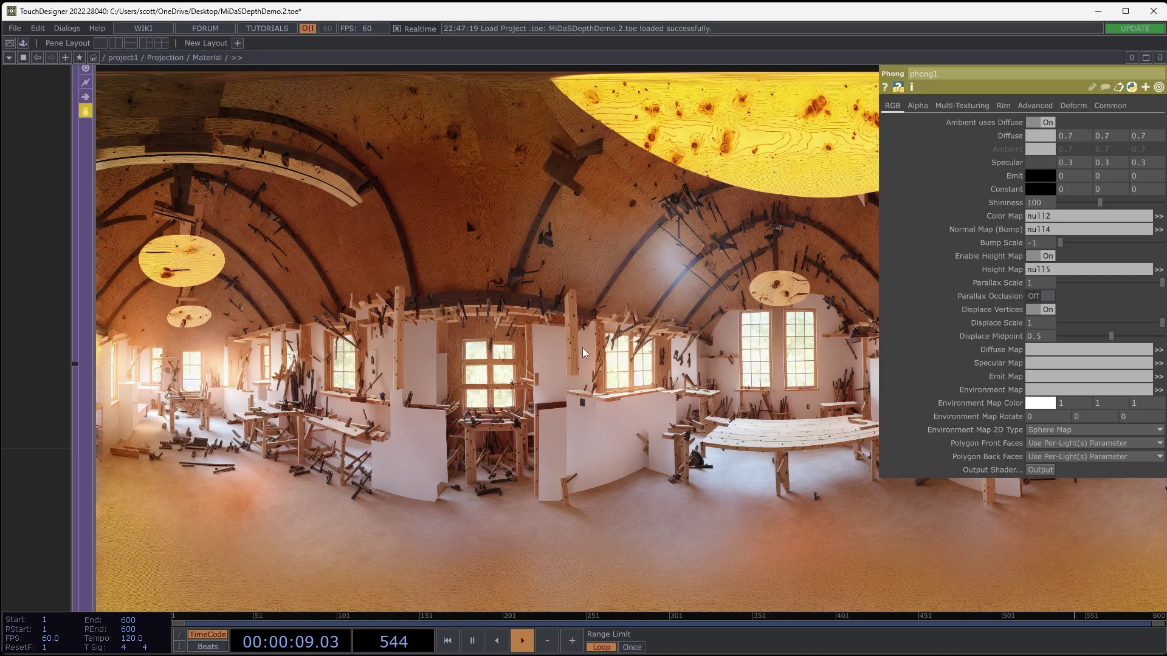
scroll(582, 347, down, 2)
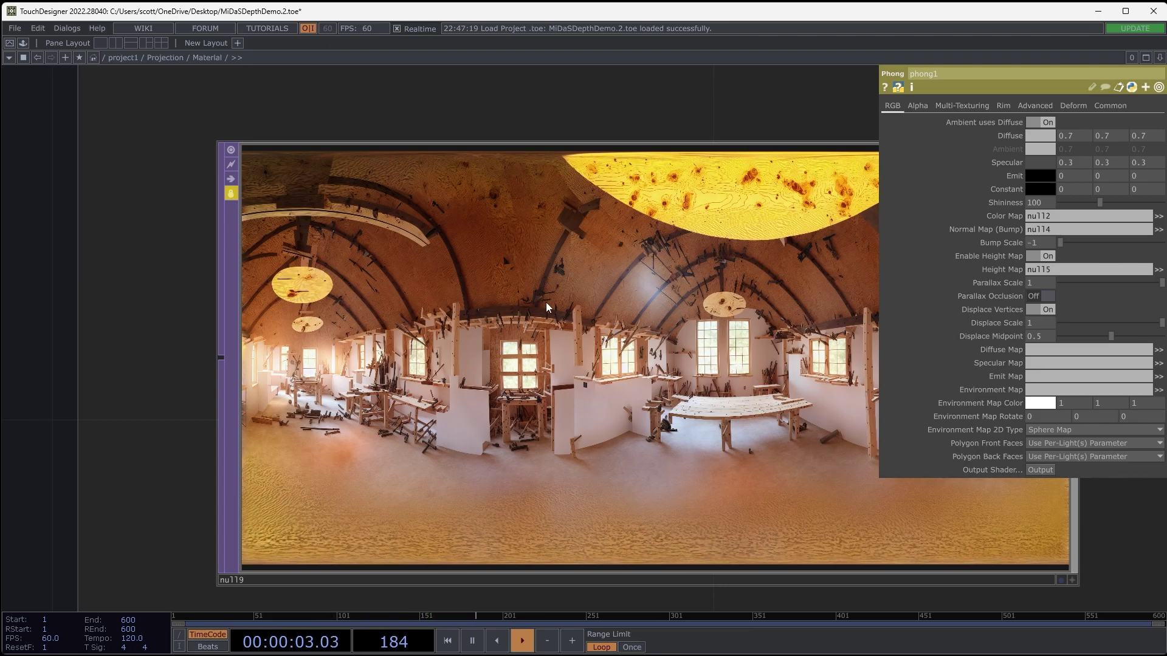
scroll(190, 310, down, 2)
- Pan through the four depth maps feeding switch2 and the Scene Selection group with switch1
scroll(86, 383, down, 2)
drag(71, 448, 125, 297)
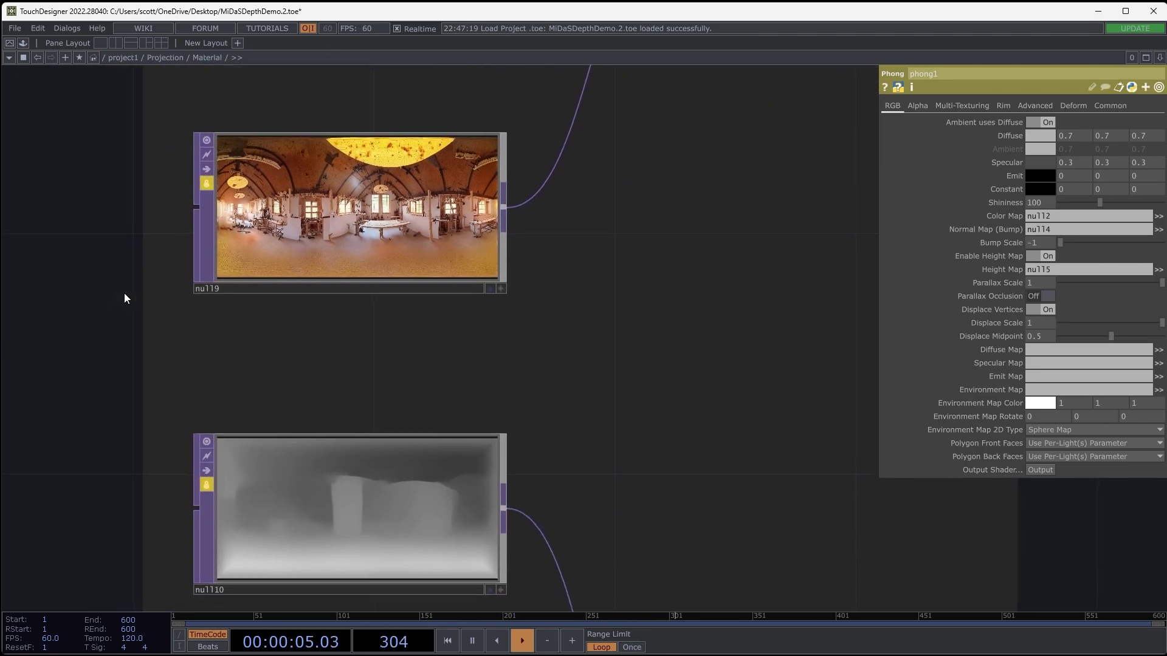
scroll(92, 425, down, 2)
drag(84, 450, 262, 144)
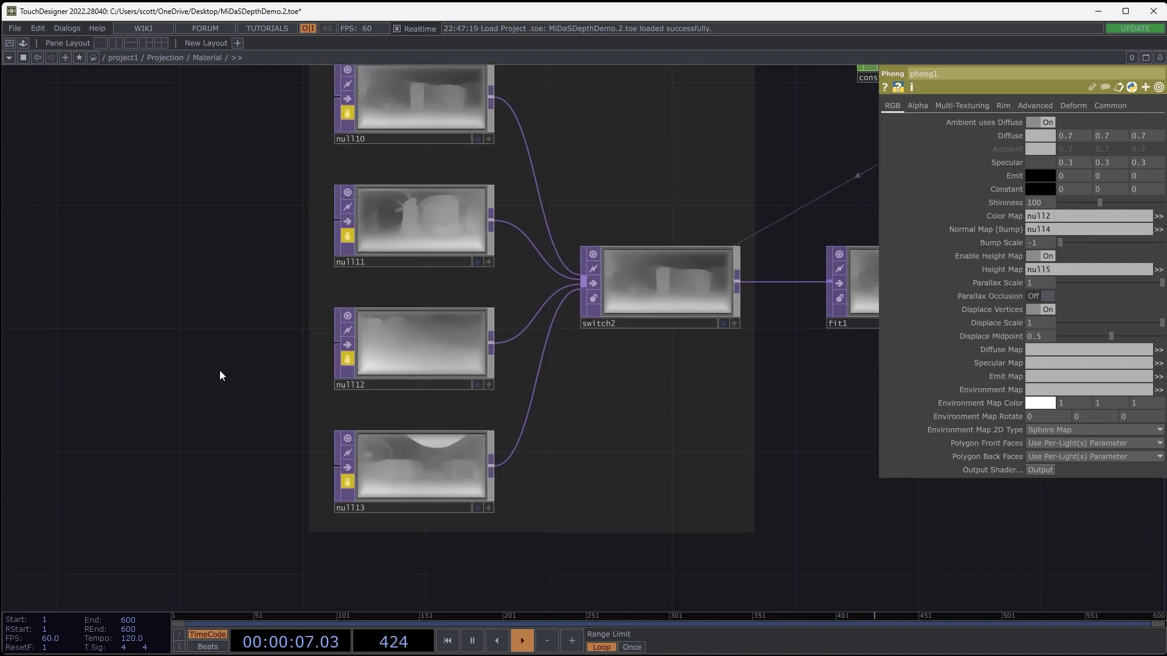
drag(262, 302, 305, 347)
scroll(438, 365, up, 5)
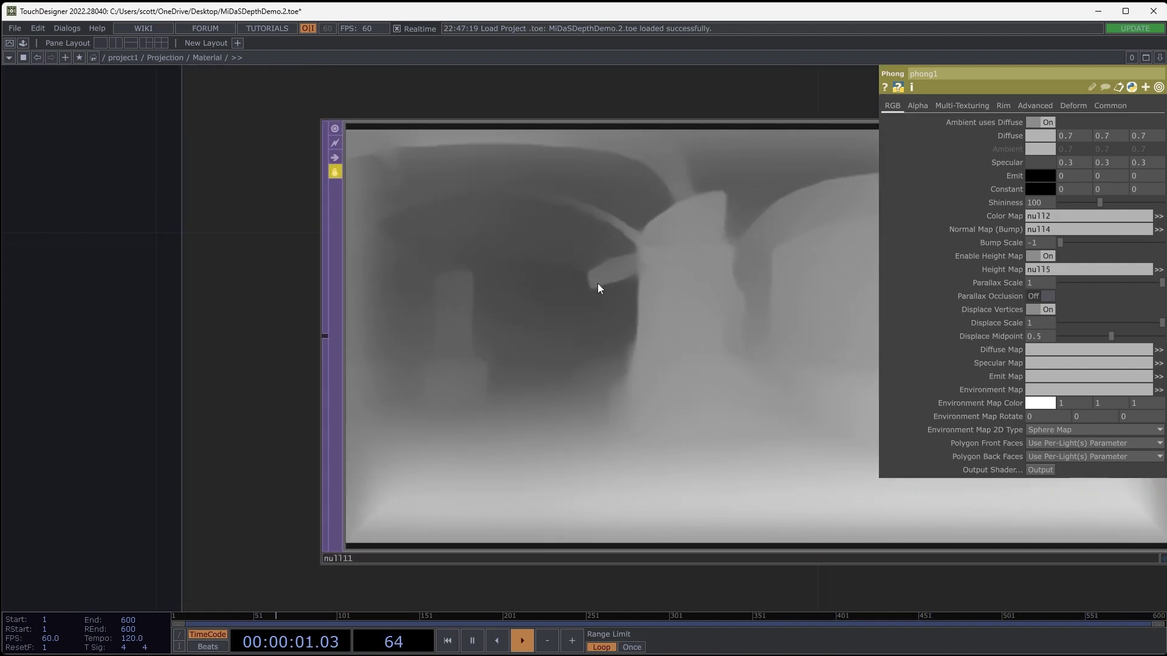
scroll(474, 345, down, 5)
scroll(481, 345, down, 3)
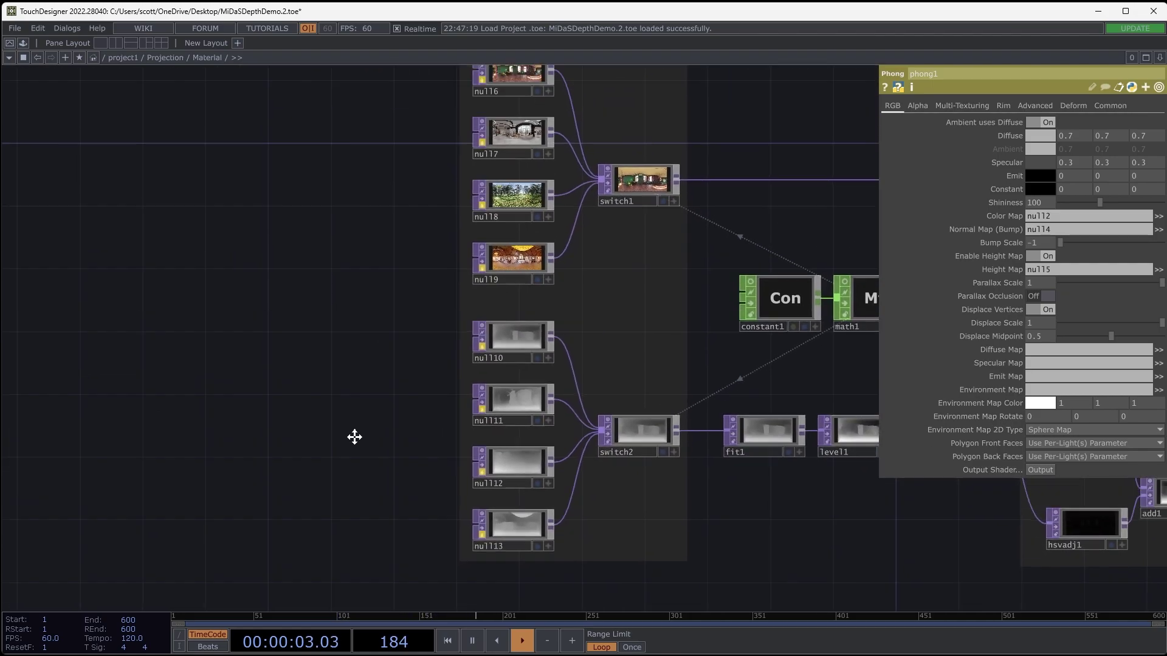
drag(354, 436, 355, 583)
drag(463, 572, 264, 388)
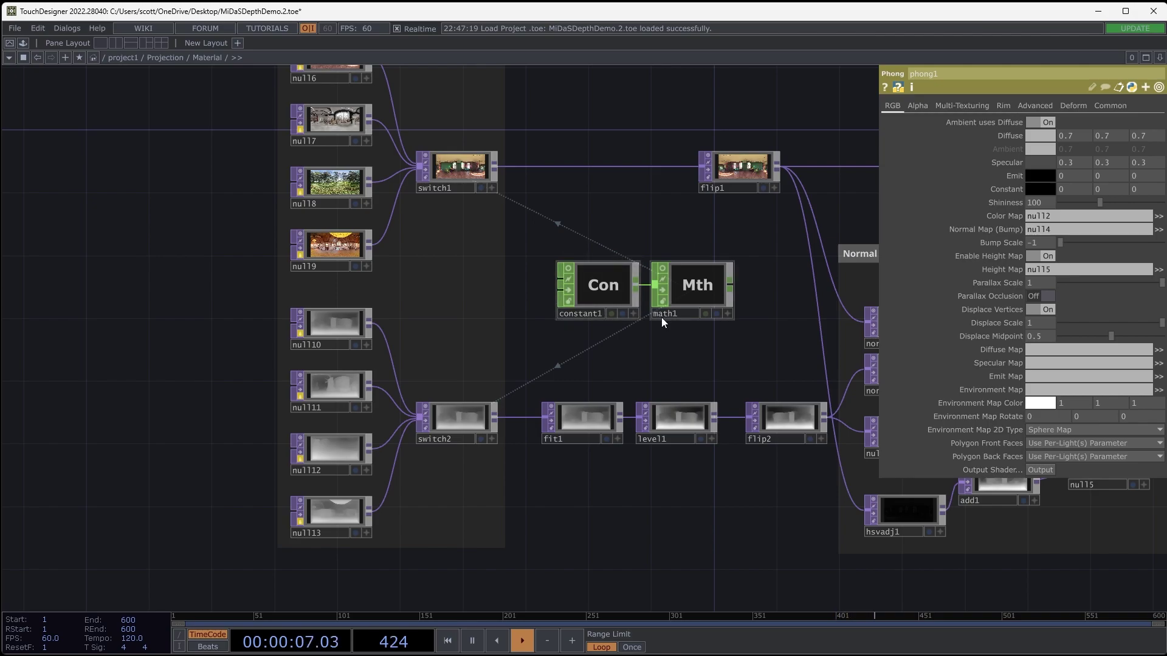
- Pan to the Normal Maps & Heightfields section and drag flip1 further right
drag(633, 235, 494, 252)
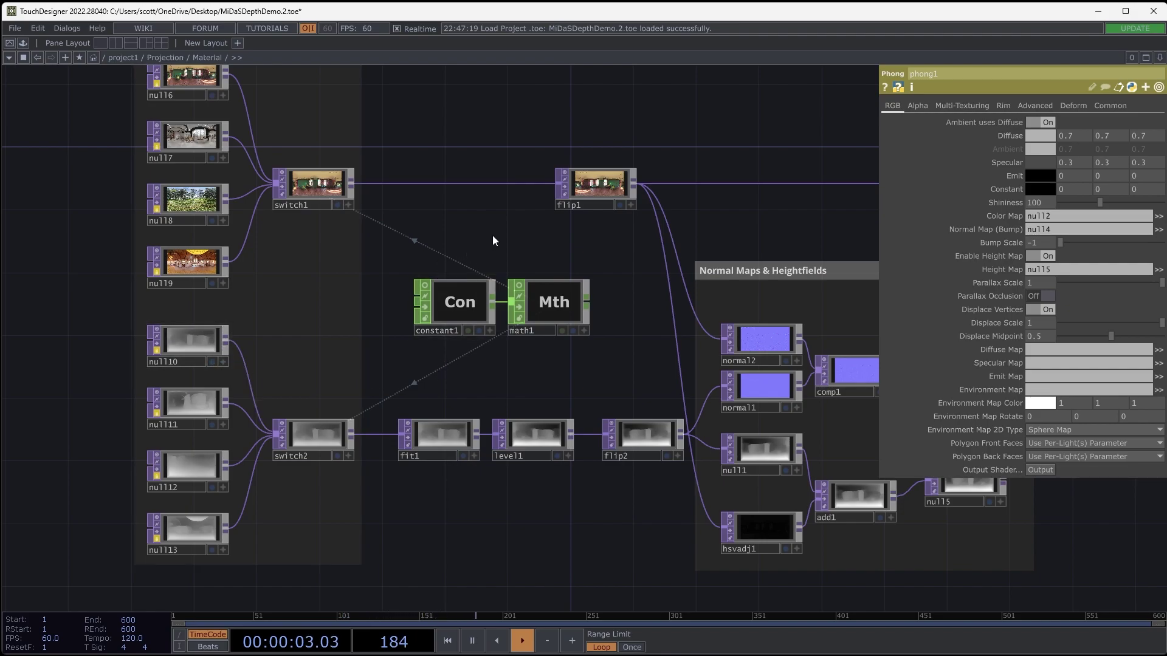
drag(494, 241, 376, 243)
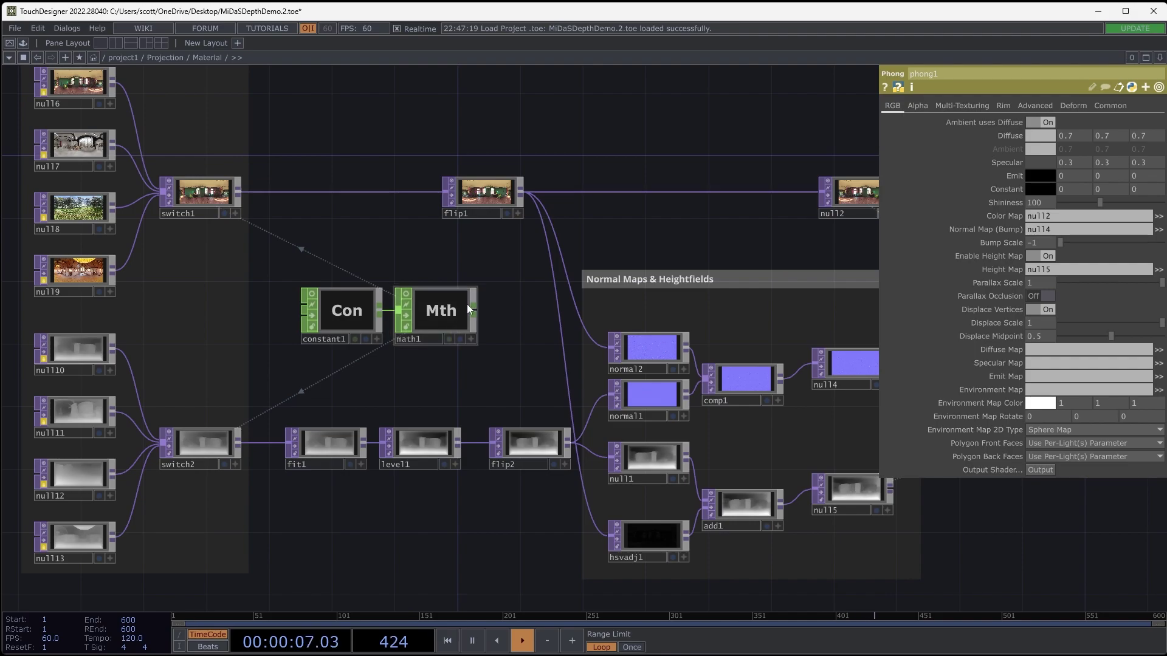
drag(493, 262, 497, 229)
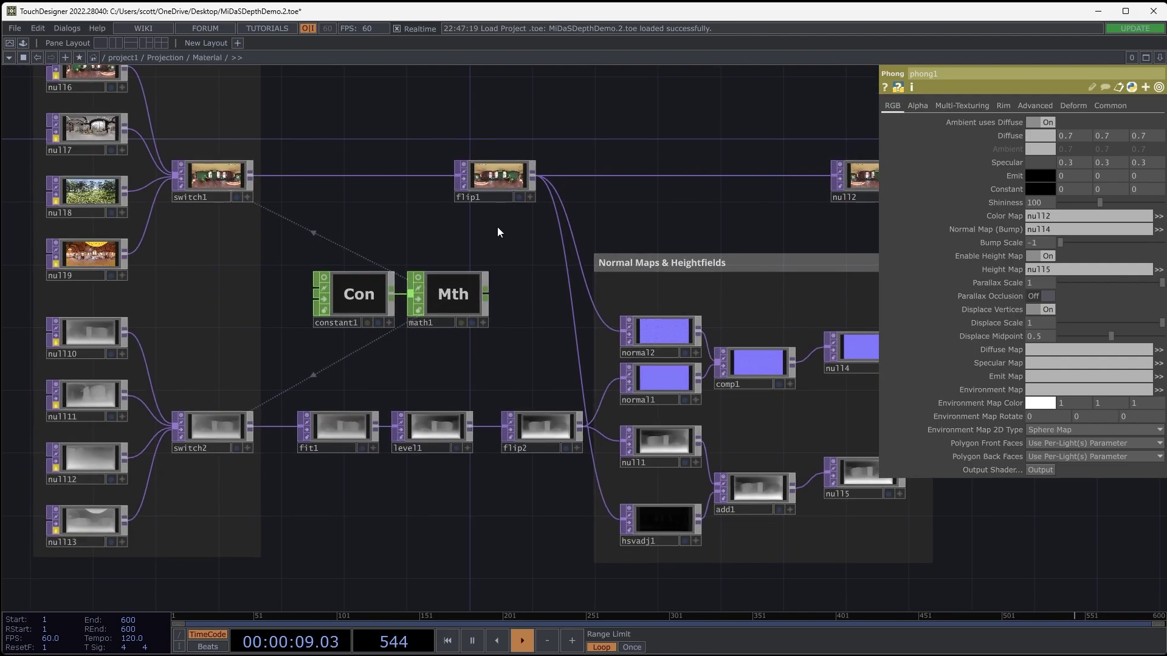
drag(491, 181, 526, 181)
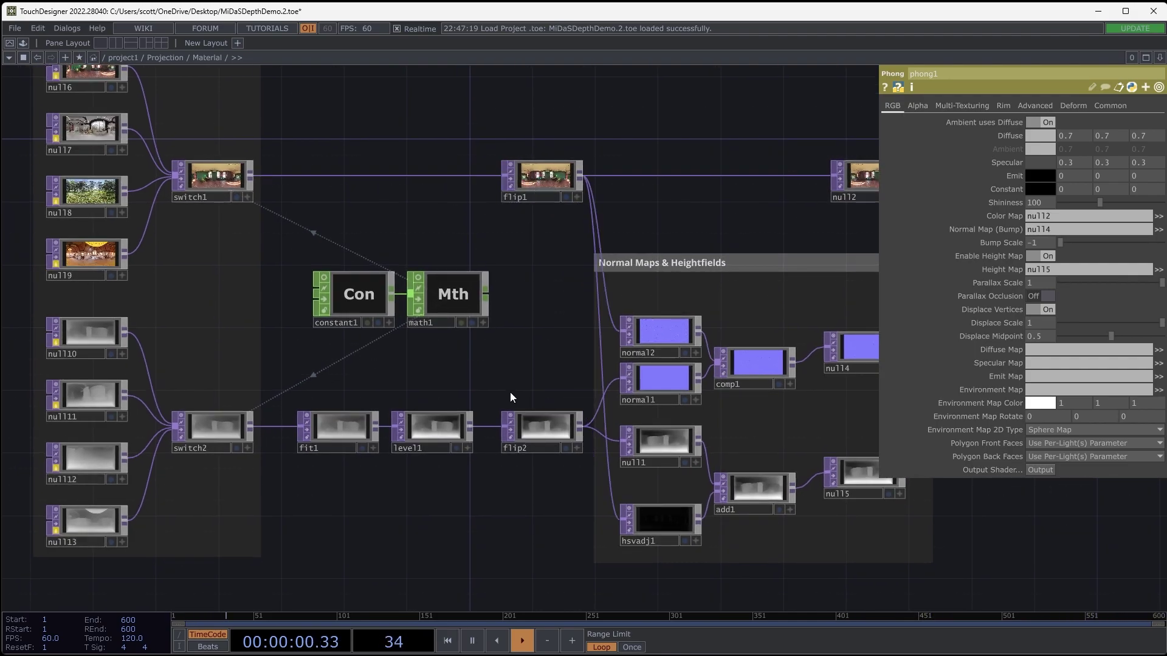
- Select flip2, then flip1 to show its Flip parameters with Flip X on
click(542, 422)
click(549, 179)
drag(472, 221, 432, 243)
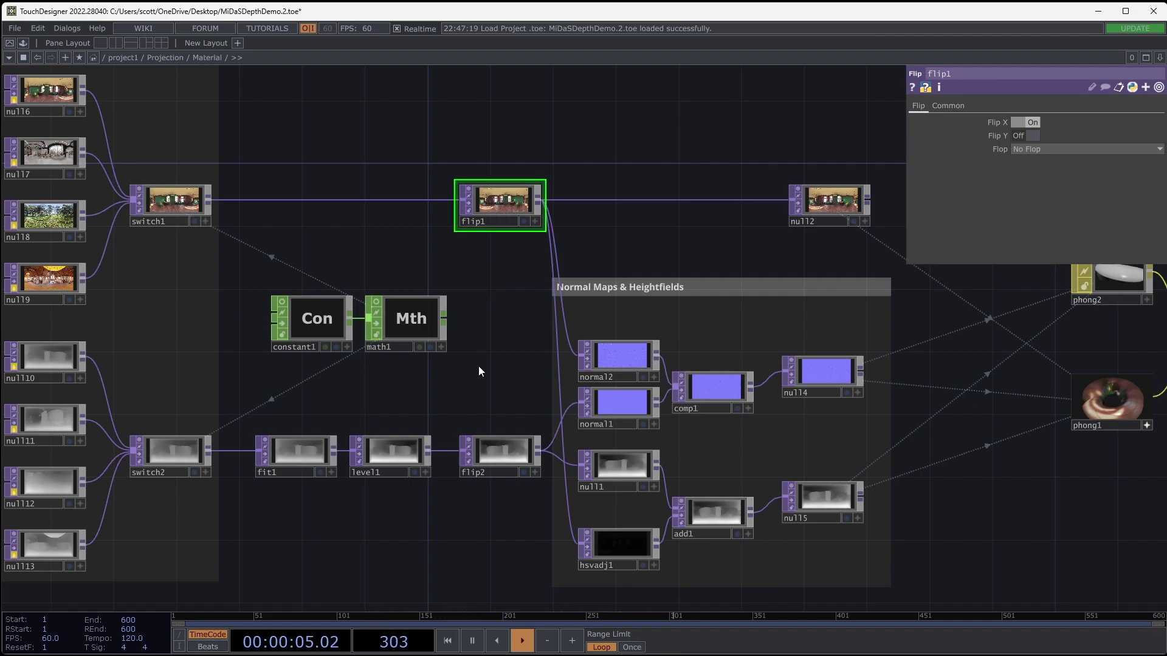
drag(479, 366, 565, 309)
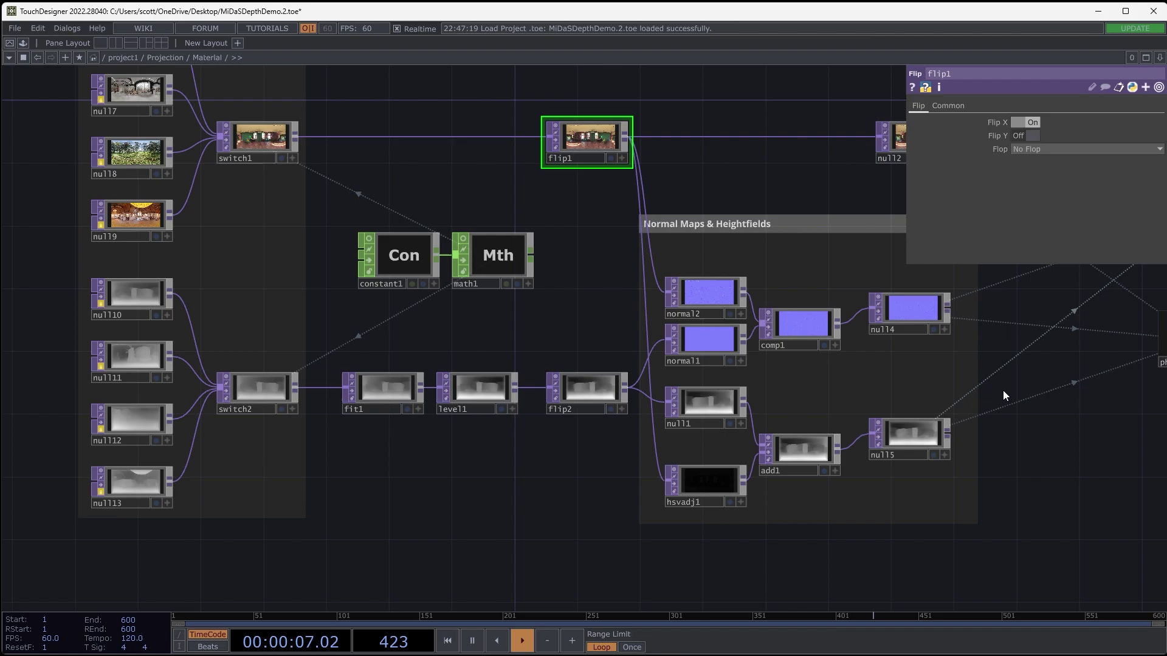
- Pan and zoom across the network from the scene and depth nodes to phong1 and switch3
scroll(410, 479, up, 5)
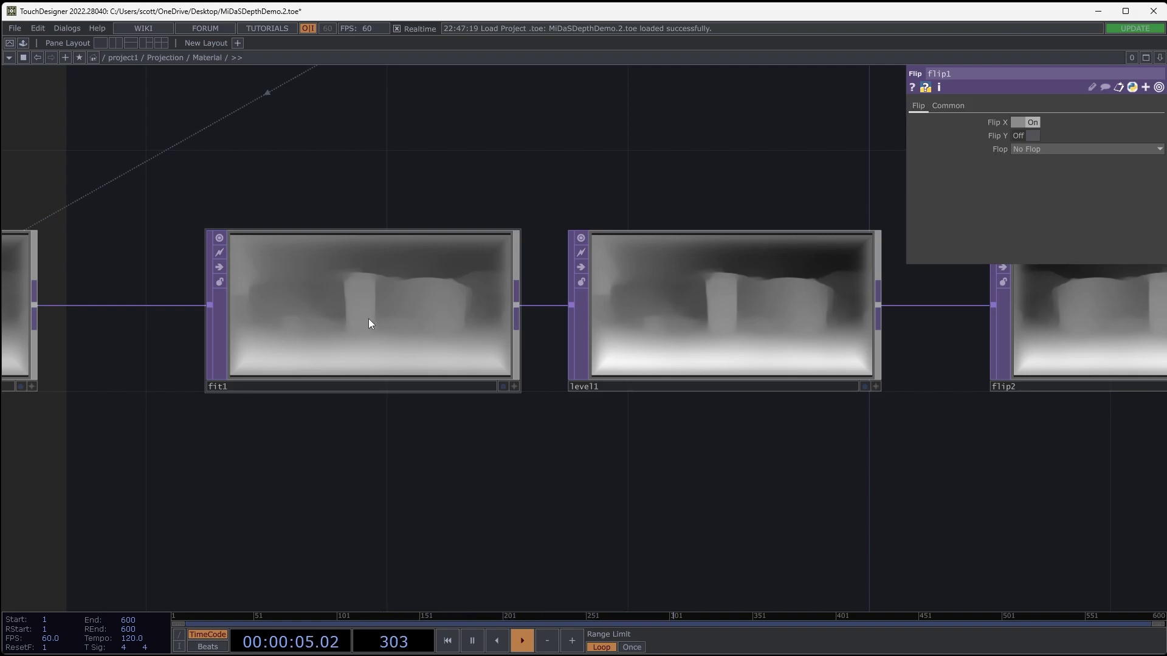
scroll(368, 318, down, 5)
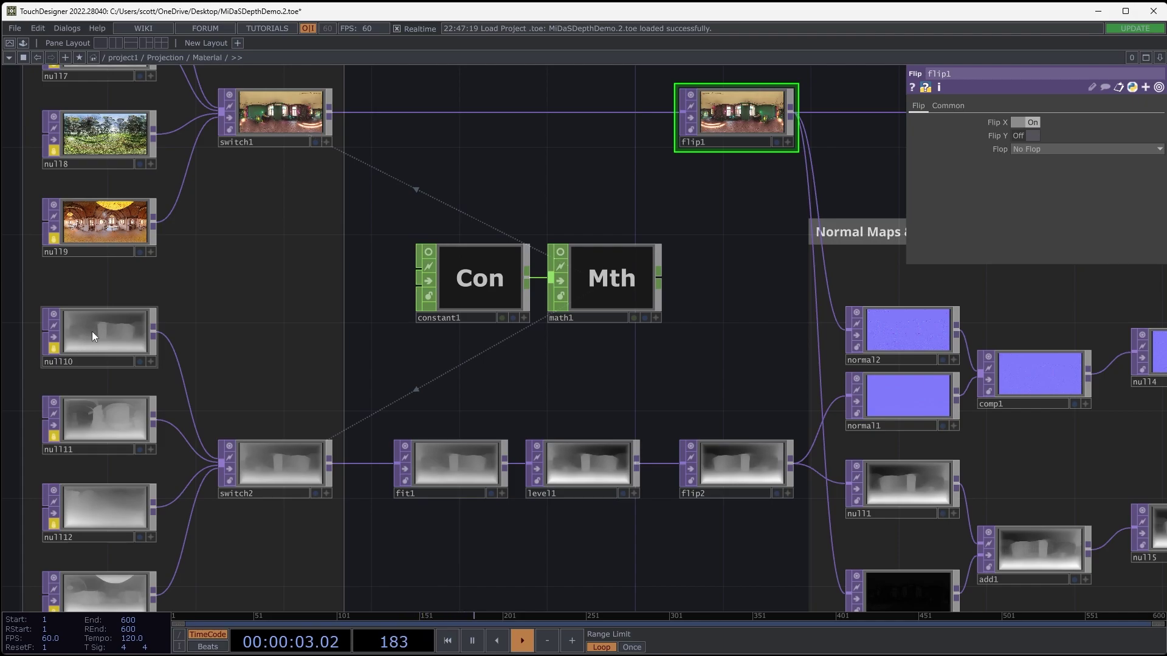
drag(549, 378, 355, 361)
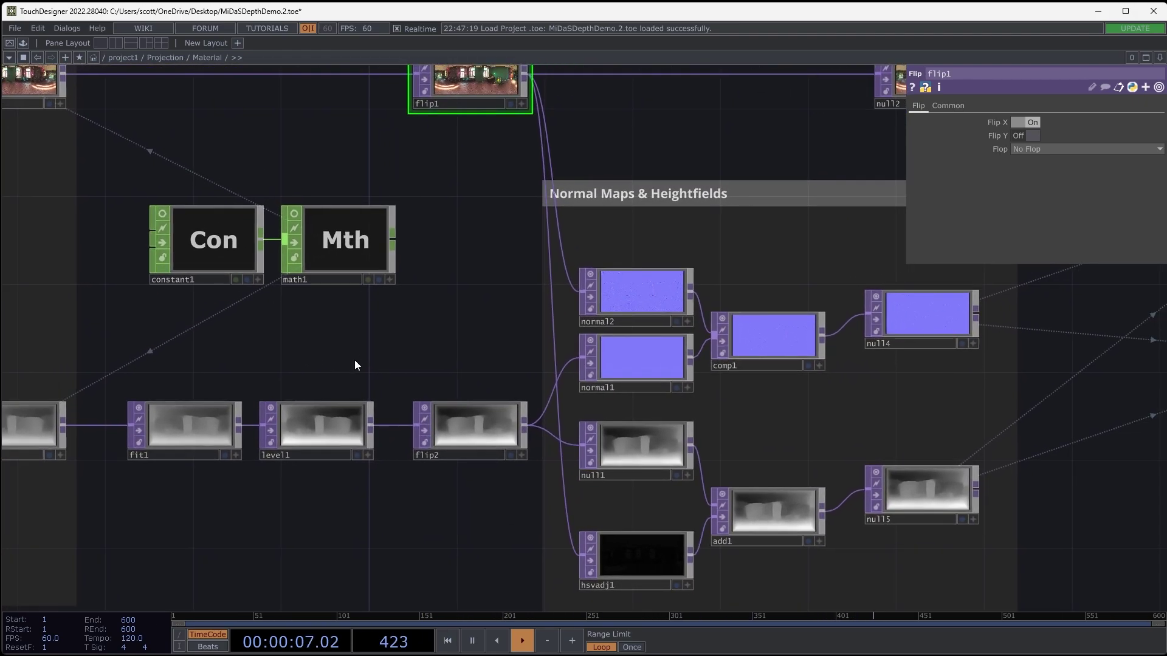
scroll(414, 357, down, 3)
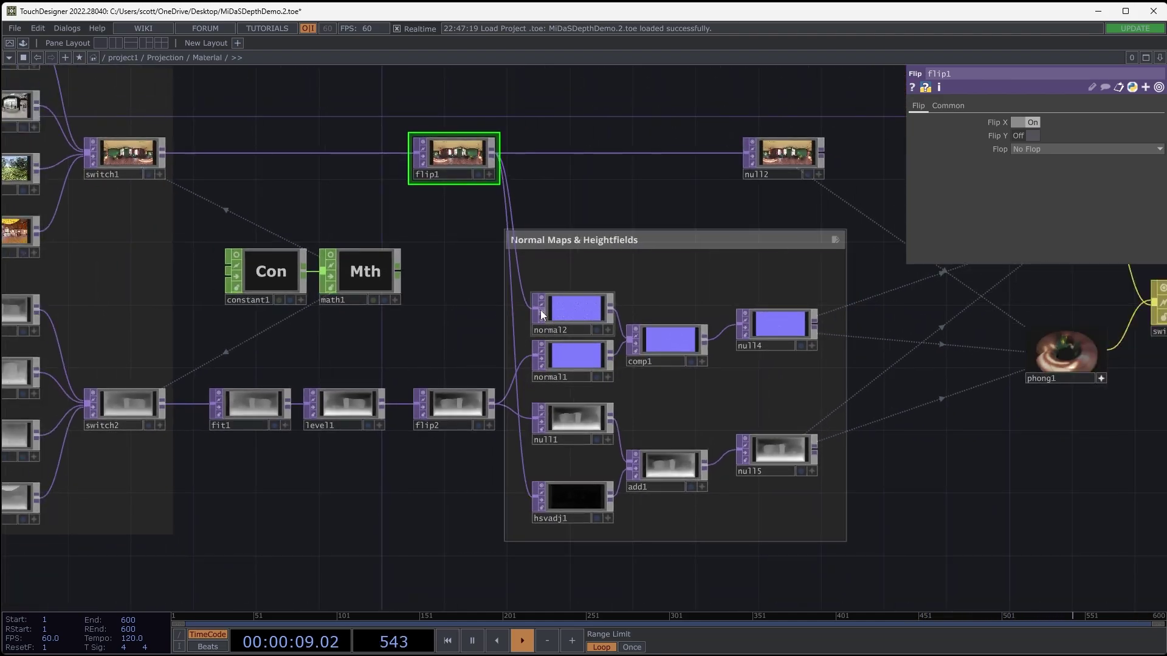
drag(926, 397, 783, 430)
drag(439, 339, 551, 344)
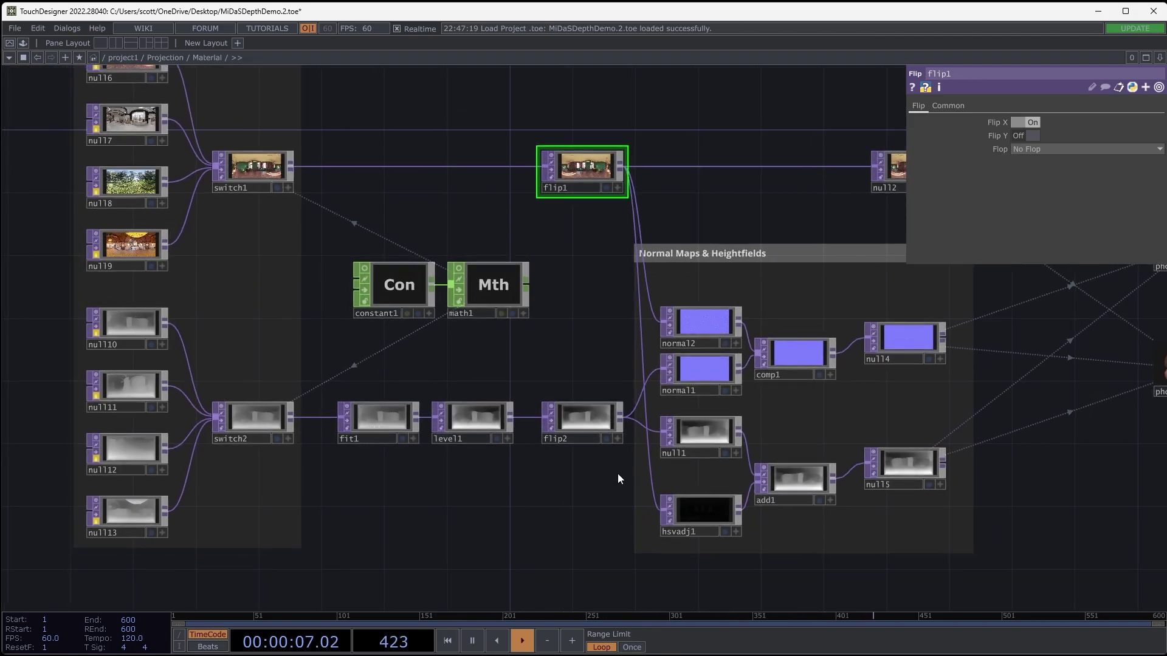
drag(553, 491, 398, 512)
scroll(398, 512, up, 6)
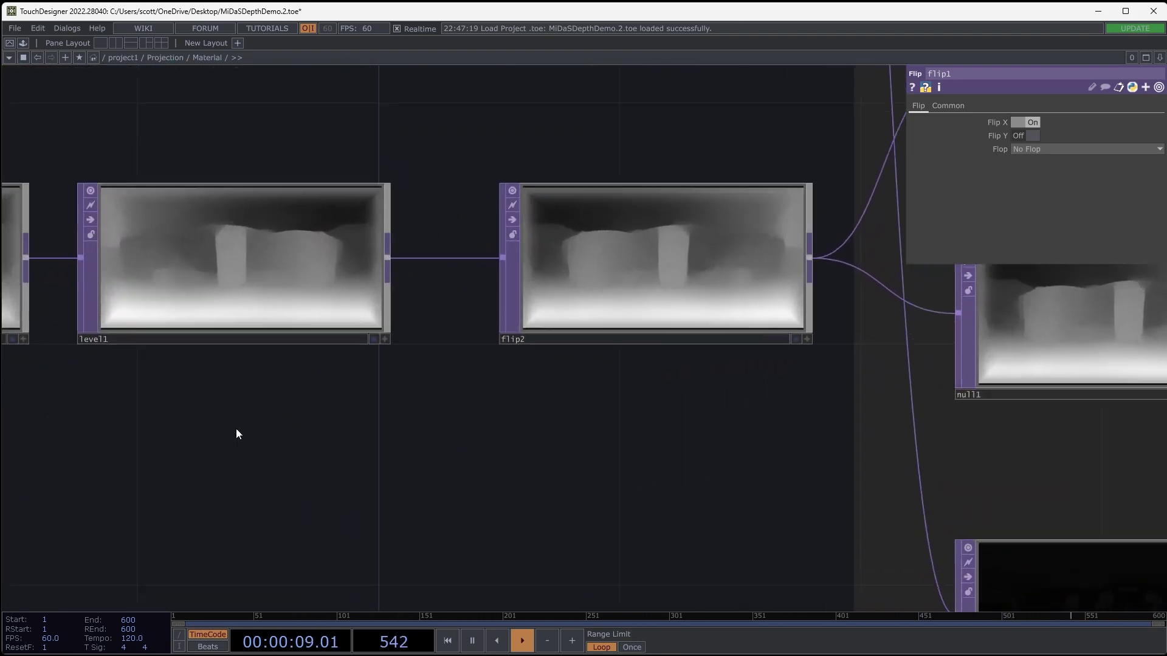
- Select level1 (Contrast 1.5) and view its info: 4096x2048, 32-bit float mono
drag(234, 430, 378, 482)
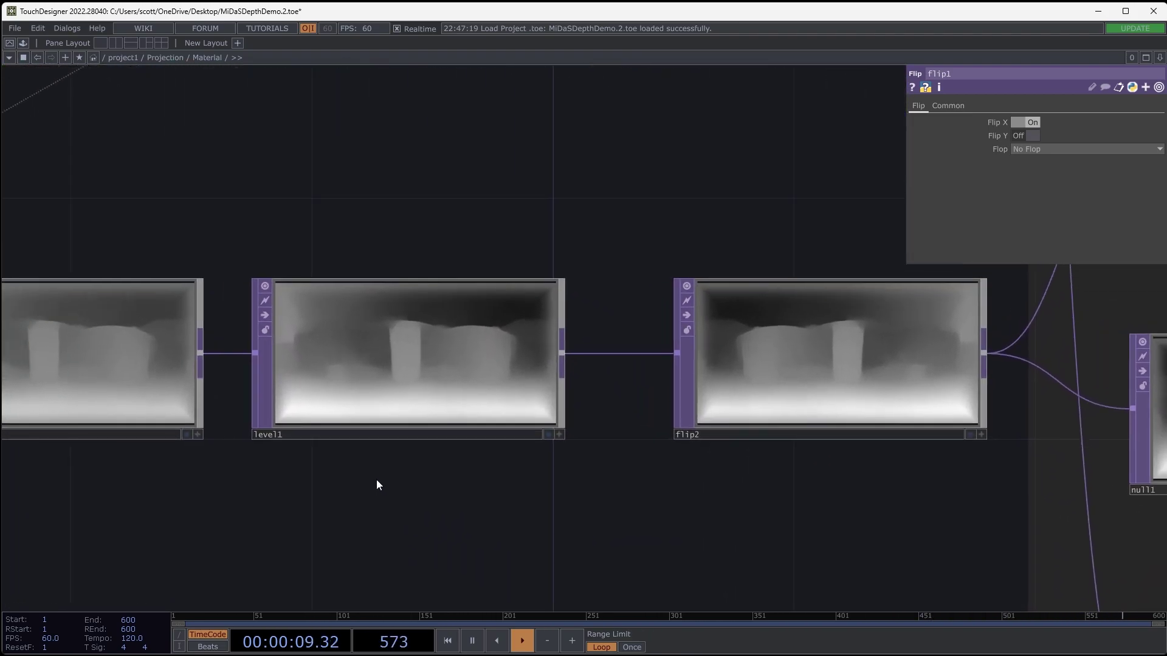
click(384, 356)
right_click(383, 354)
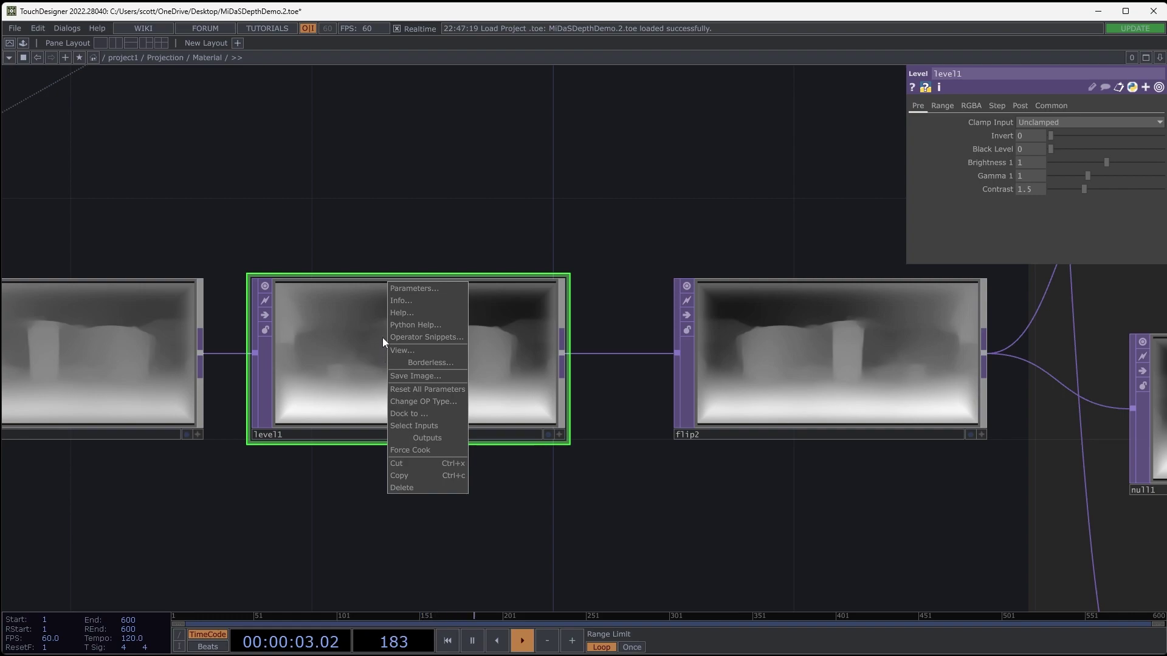
middle_click(380, 322)
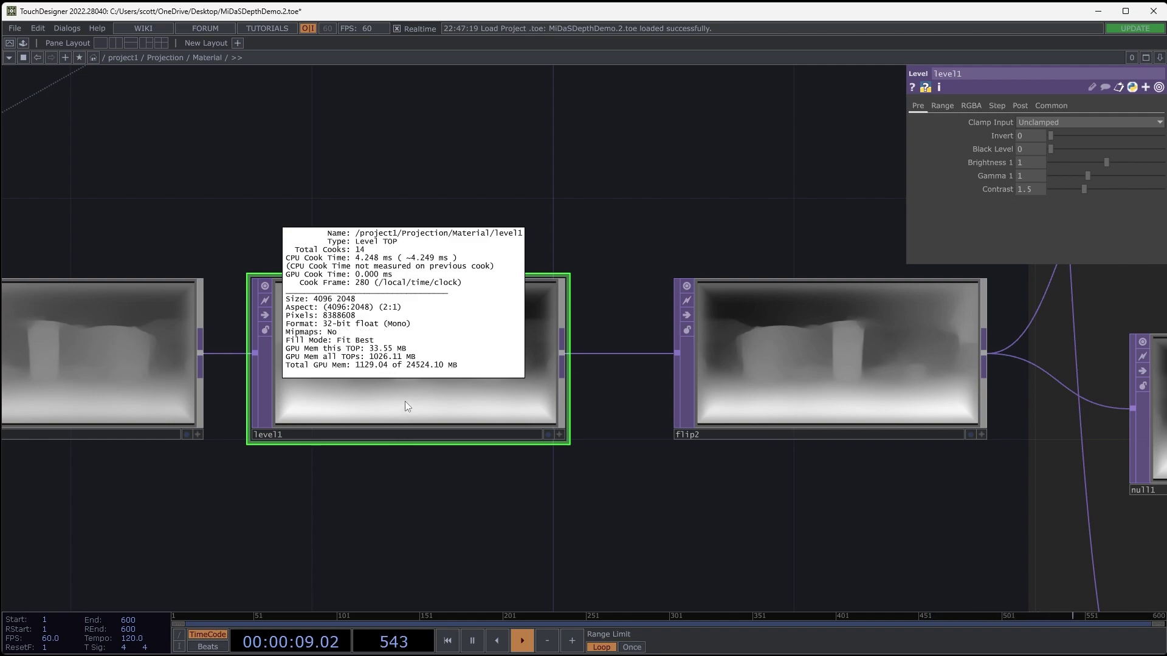
middle_drag(405, 401, 406, 401)
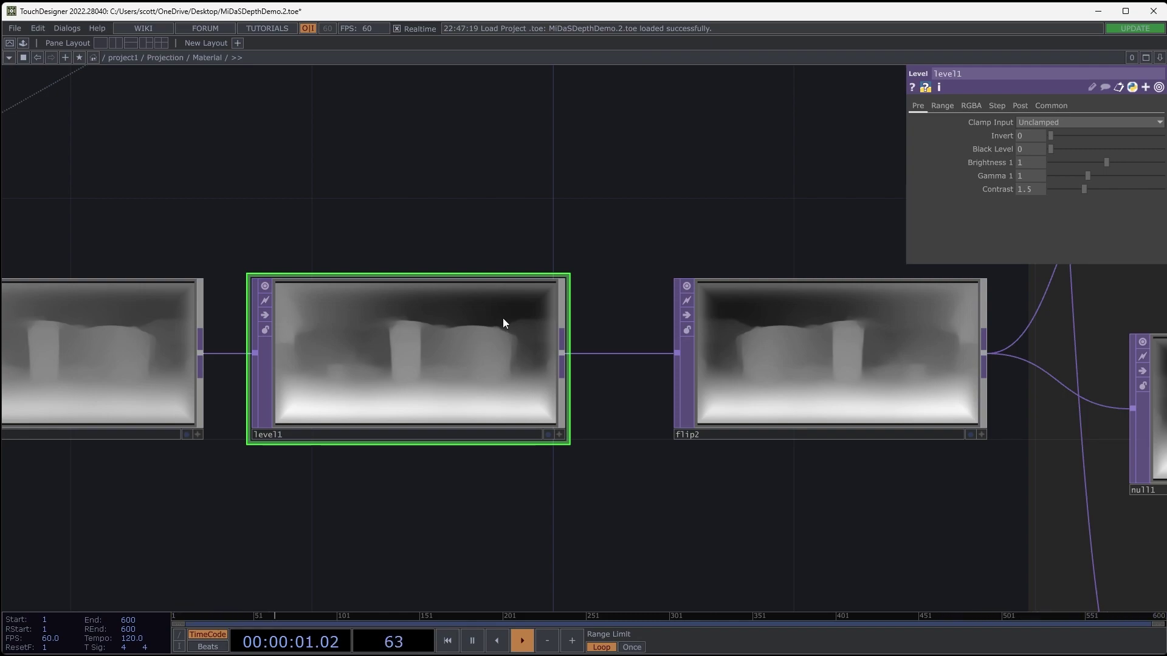
- Scroll and pan through the depth-map nodes to level1, flip2, add1 and null5
scroll(508, 237, right, 5)
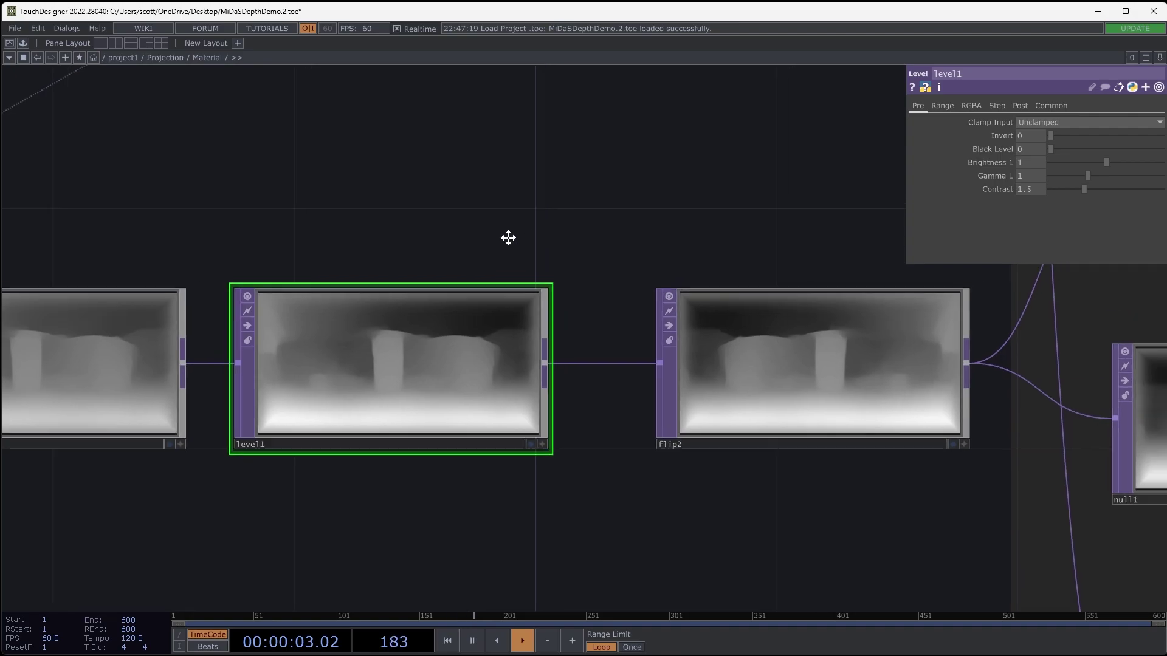
scroll(543, 216, right, 10)
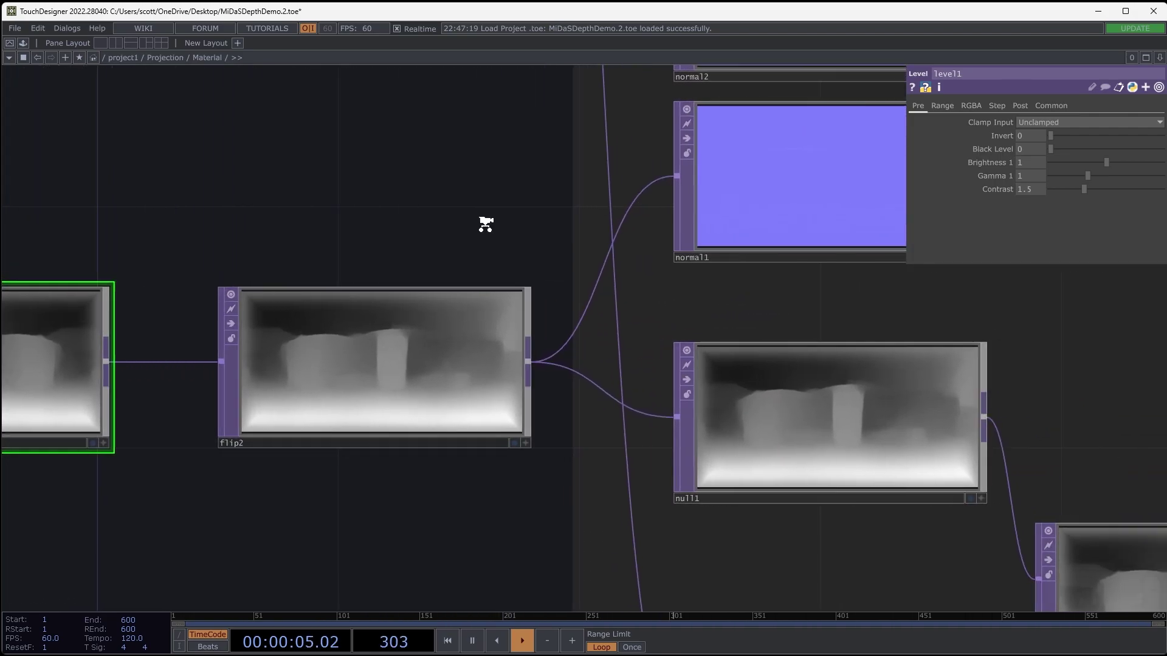
scroll(485, 222, down, 5)
scroll(502, 298, right, 3)
scroll(502, 297, up, 5)
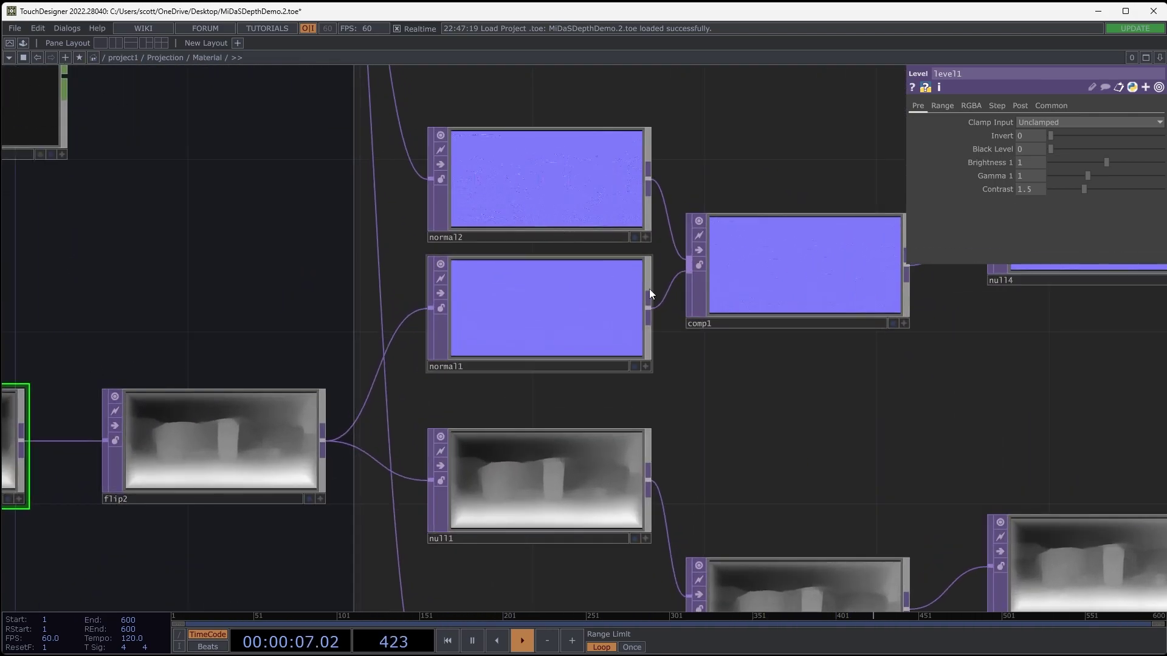
scroll(760, 336, right, 3)
scroll(696, 409, right, 4)
scroll(797, 398, right, 3)
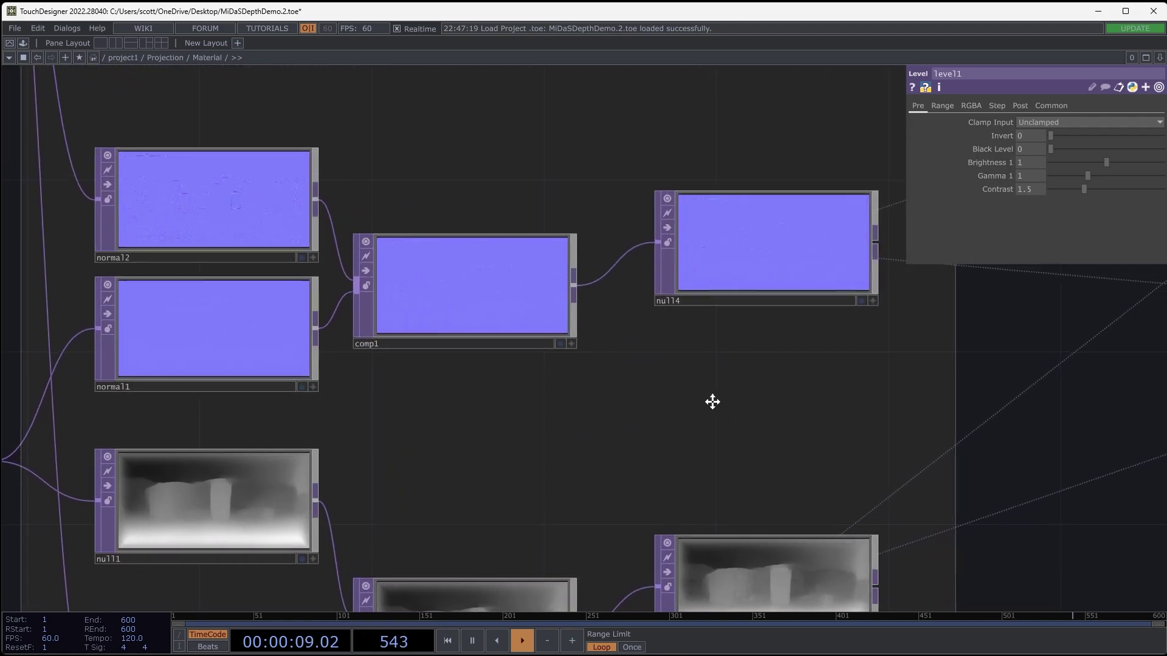
scroll(753, 255, down, 3)
scroll(754, 261, down, 4)
scroll(815, 377, right, 4)
scroll(781, 302, up, 2)
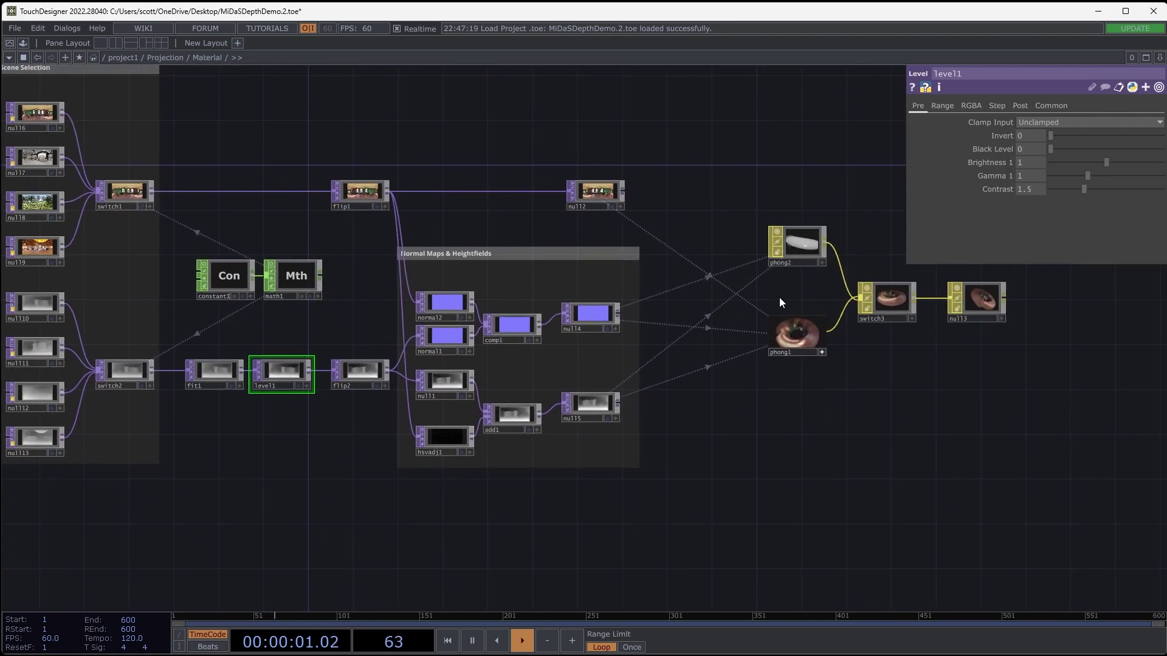
scroll(453, 407, up, 5)
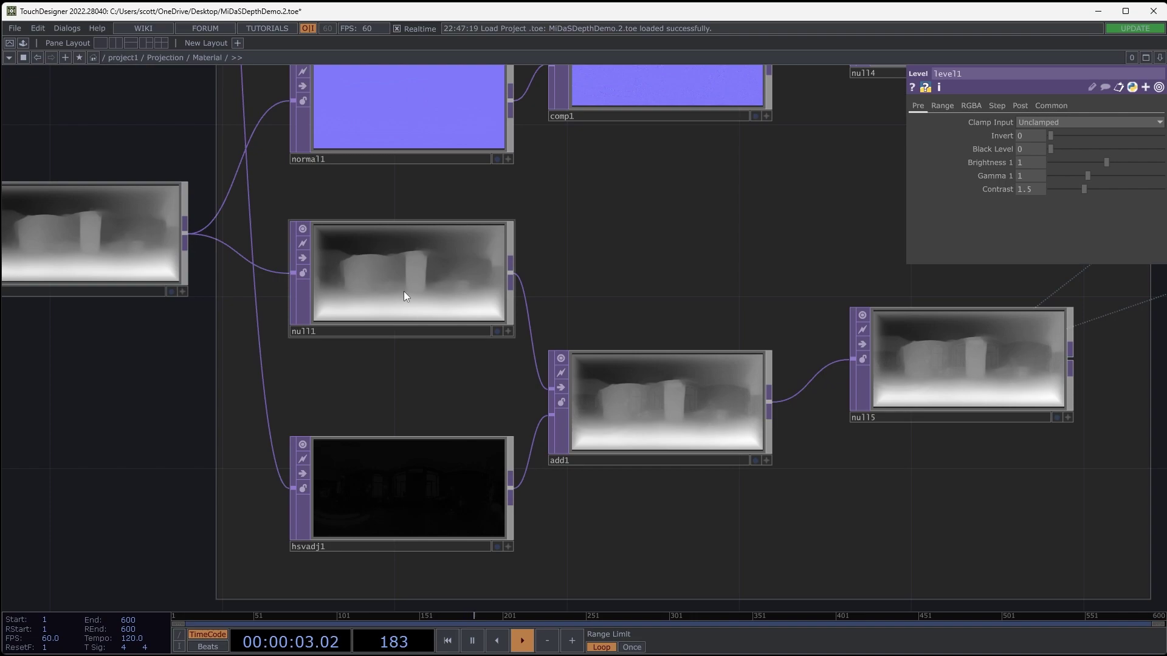
scroll(183, 517, up, 5)
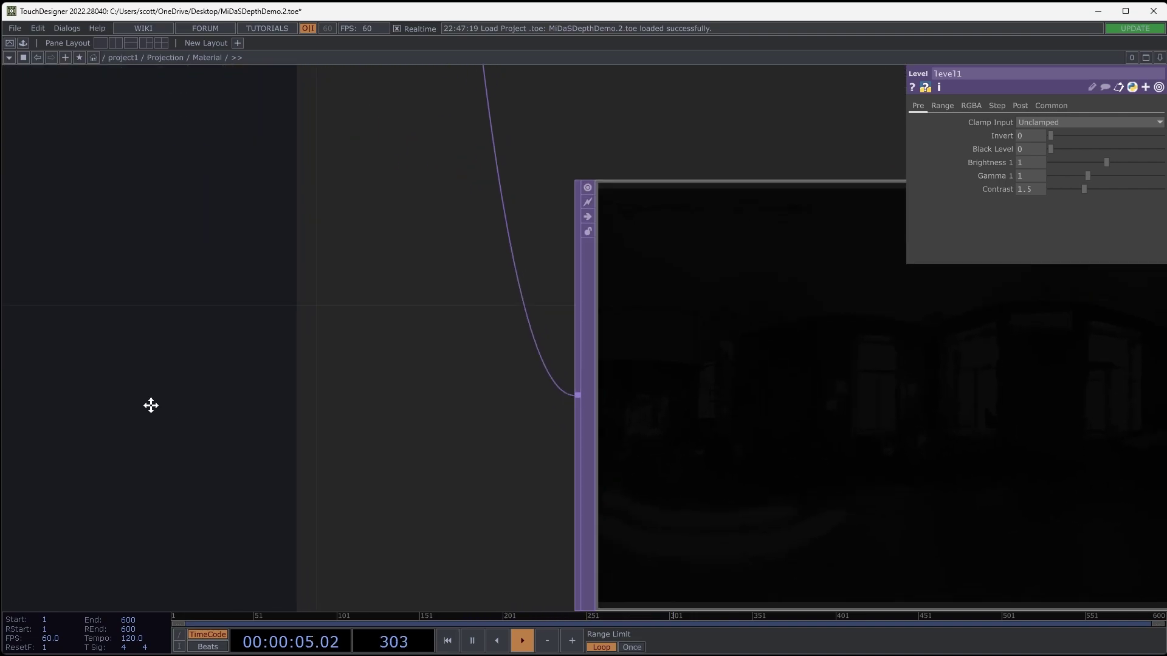
scroll(304, 364, right, 3)
scroll(304, 365, down, 2)
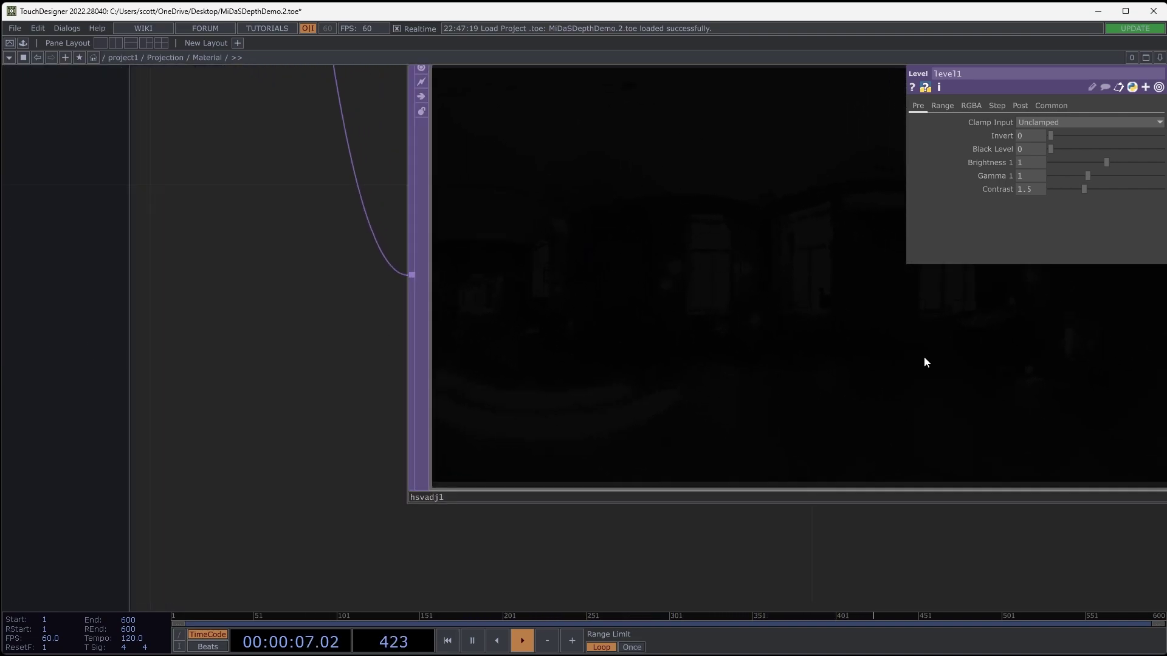
scroll(924, 362, down, 6)
drag(468, 310, 289, 403)
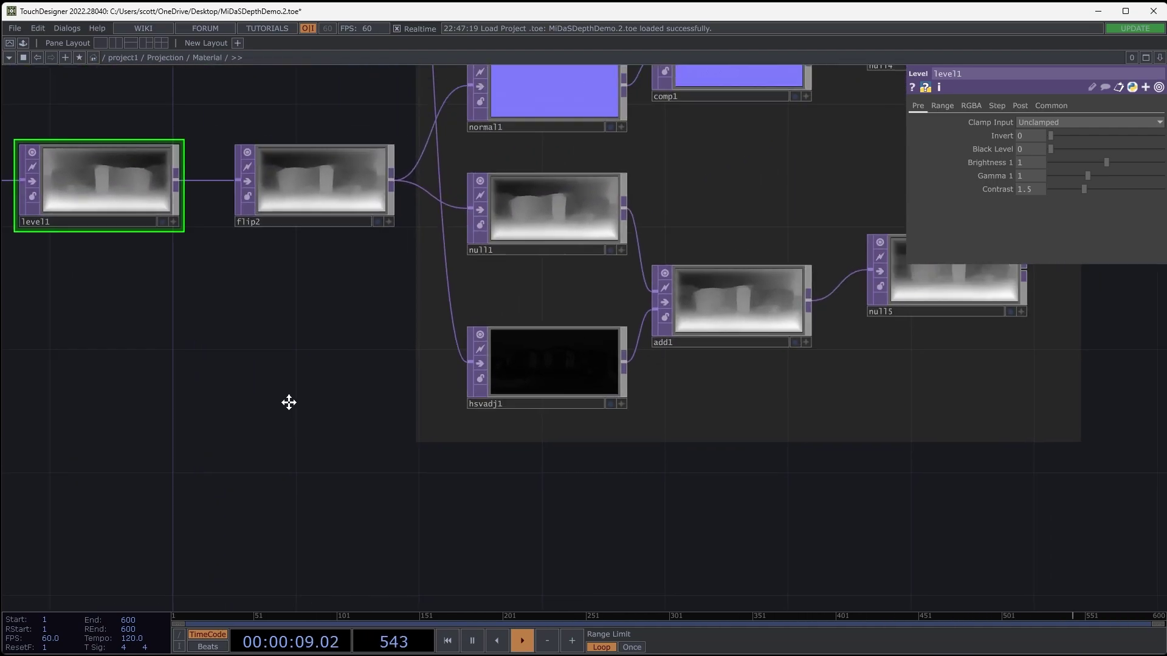
scroll(677, 338, right, 3)
scroll(639, 331, up, 8)
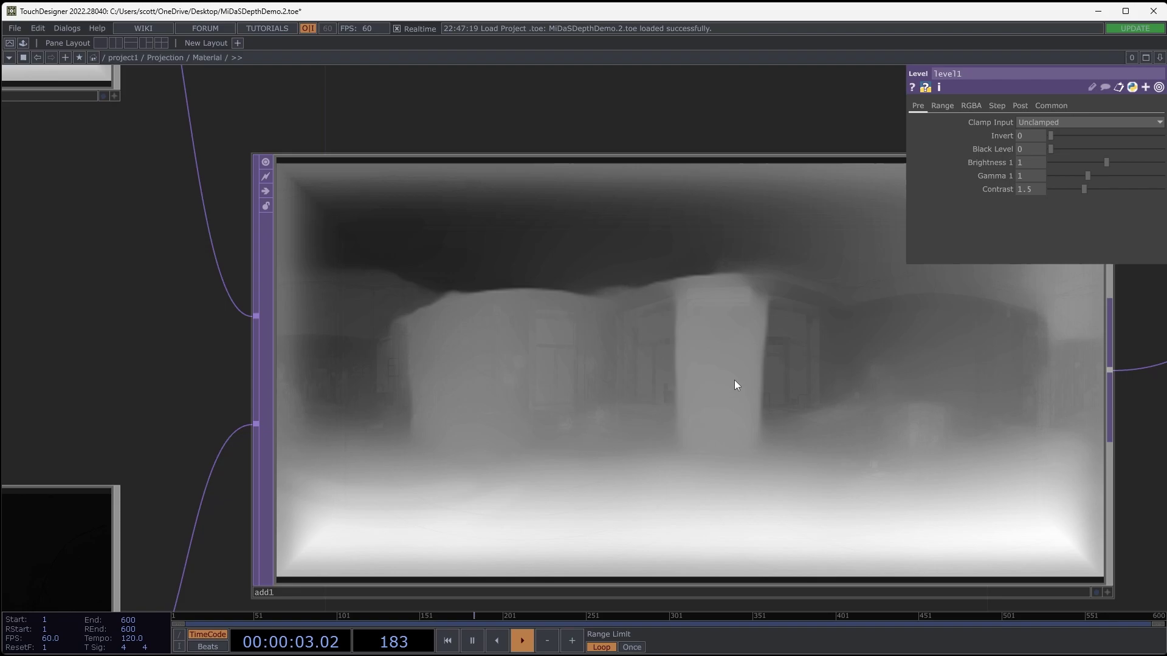
scroll(848, 362, down, 8)
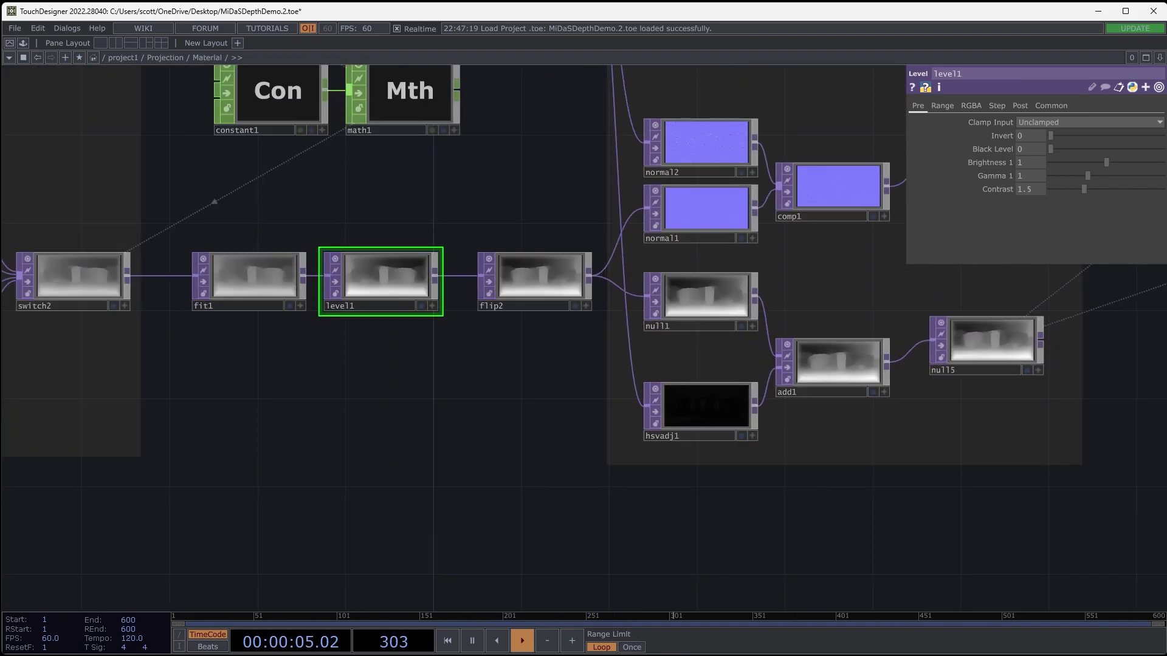
scroll(888, 435, right, 5)
scroll(649, 367, up, 8)
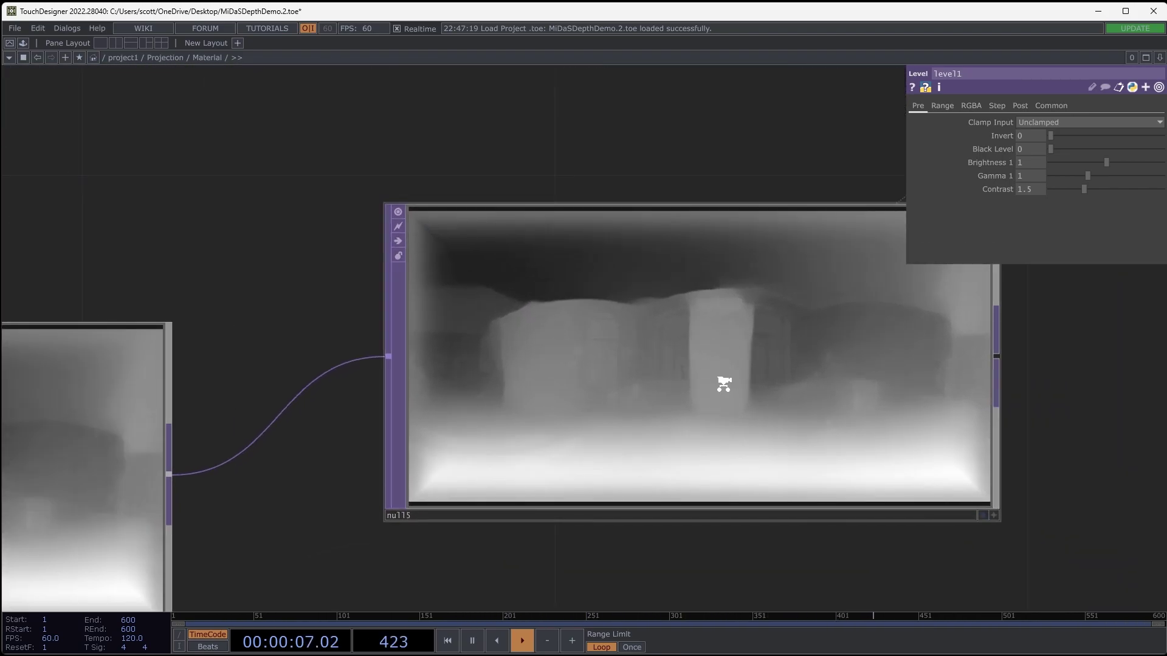
scroll(724, 384, up, 3)
scroll(746, 313, down, 10)
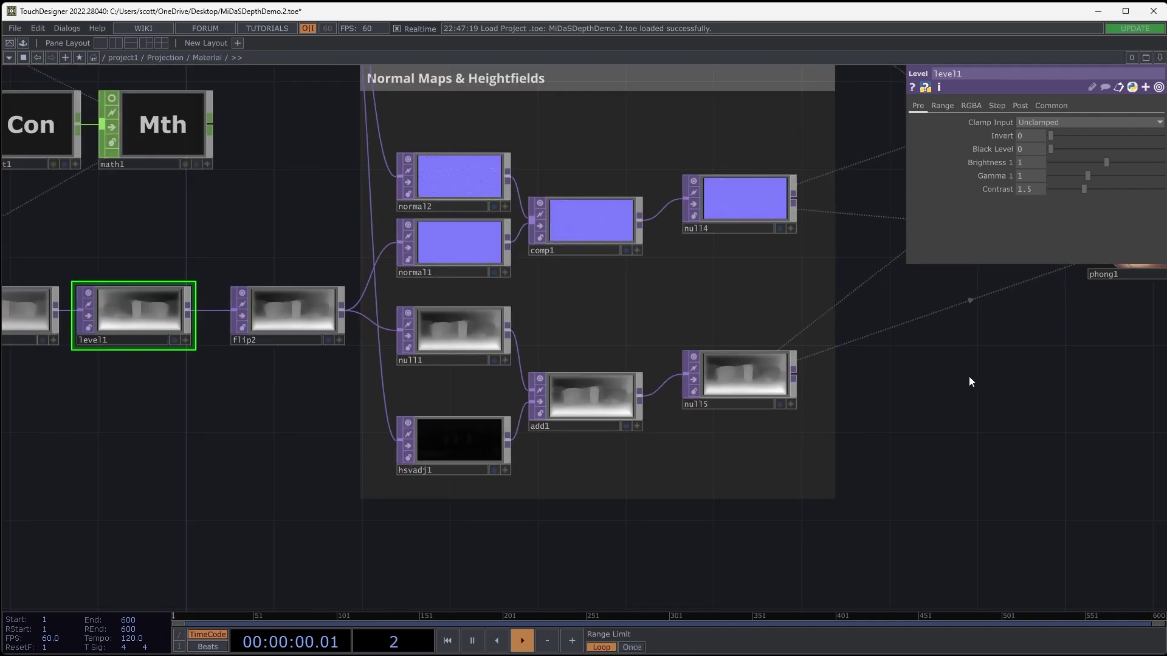
scroll(830, 469, up, 3)
- Bring switch3 and null13 into view, centre phong1, and turn off its live viewer
drag(829, 466, 600, 506)
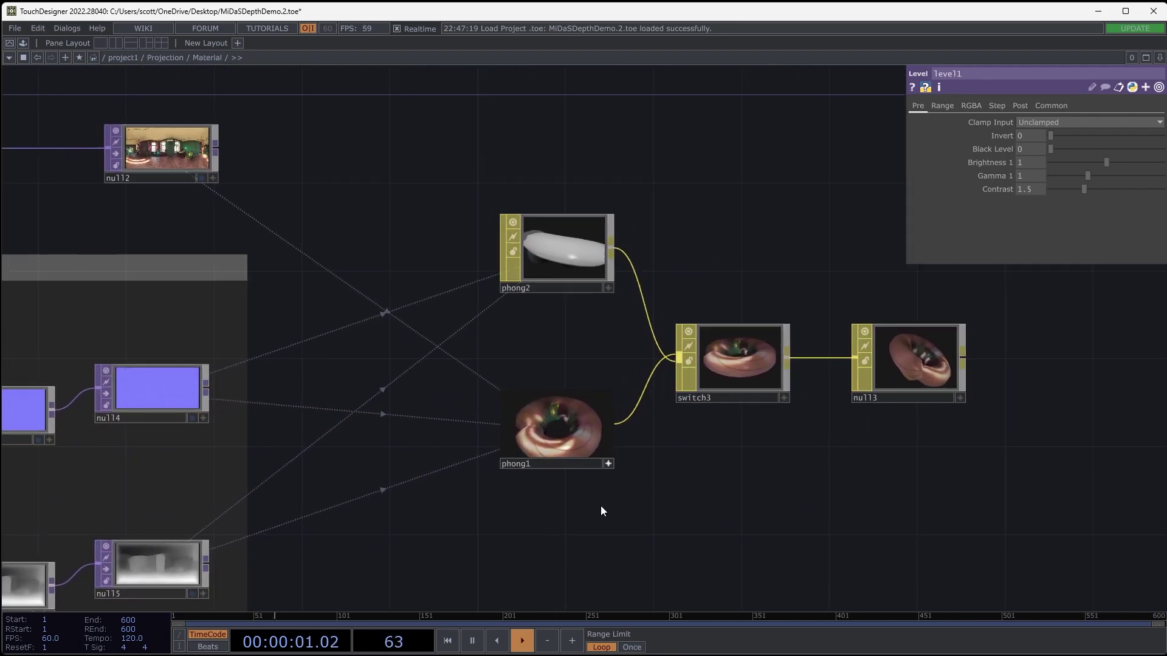
scroll(549, 302, up, 3)
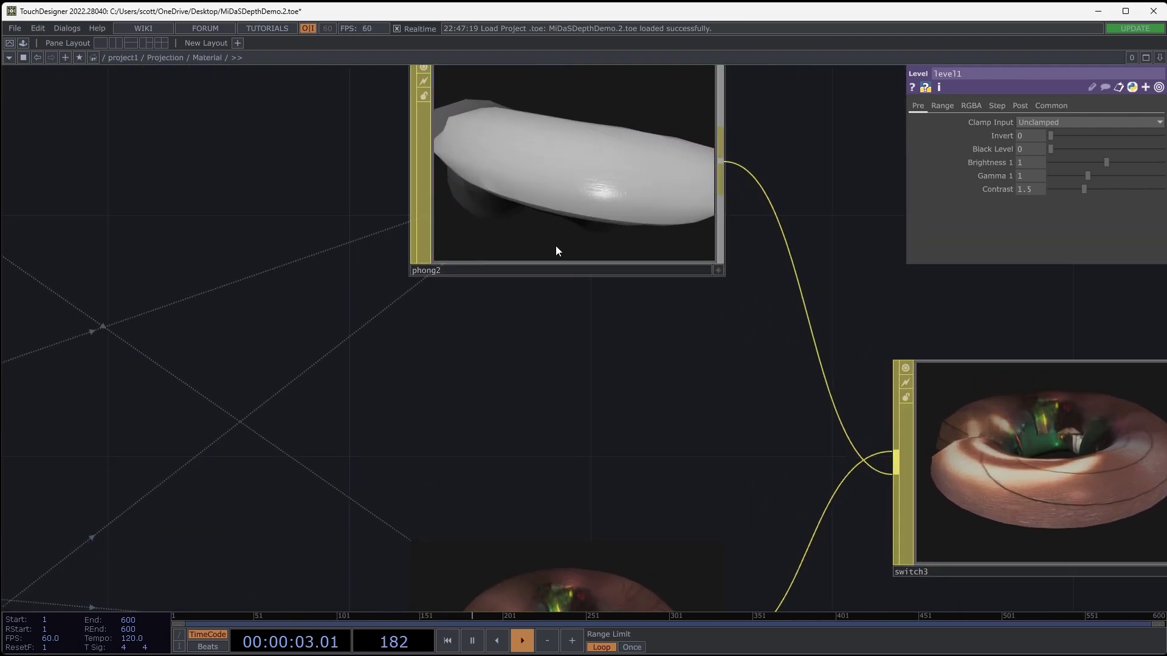
drag(586, 512, 623, 227)
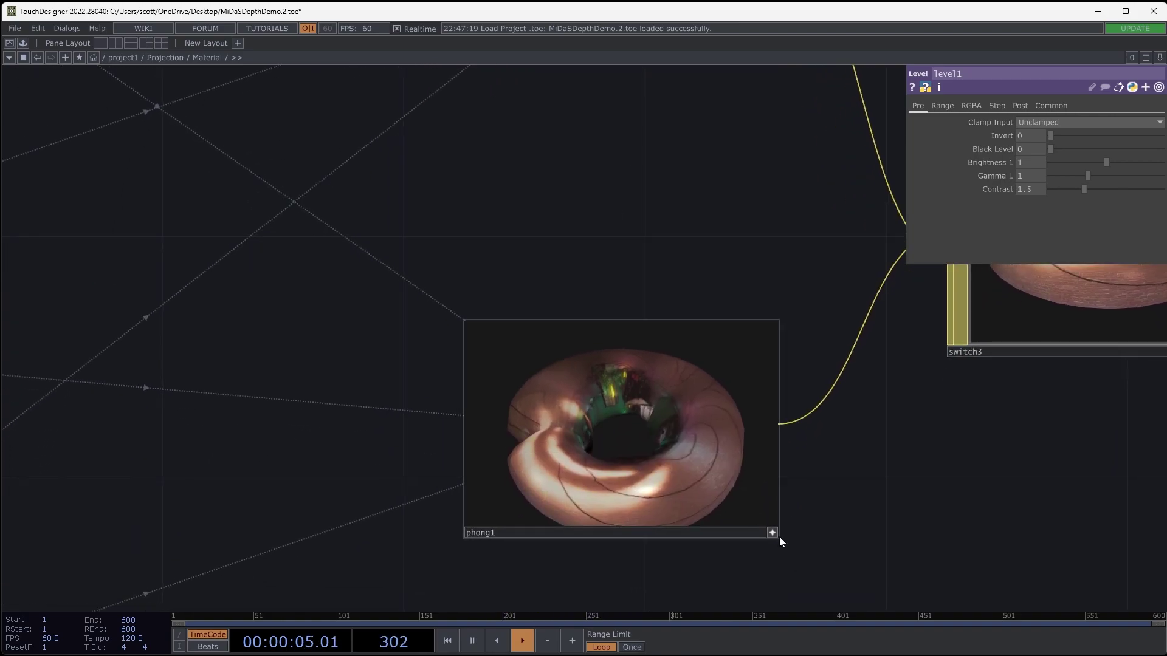
click(772, 532)
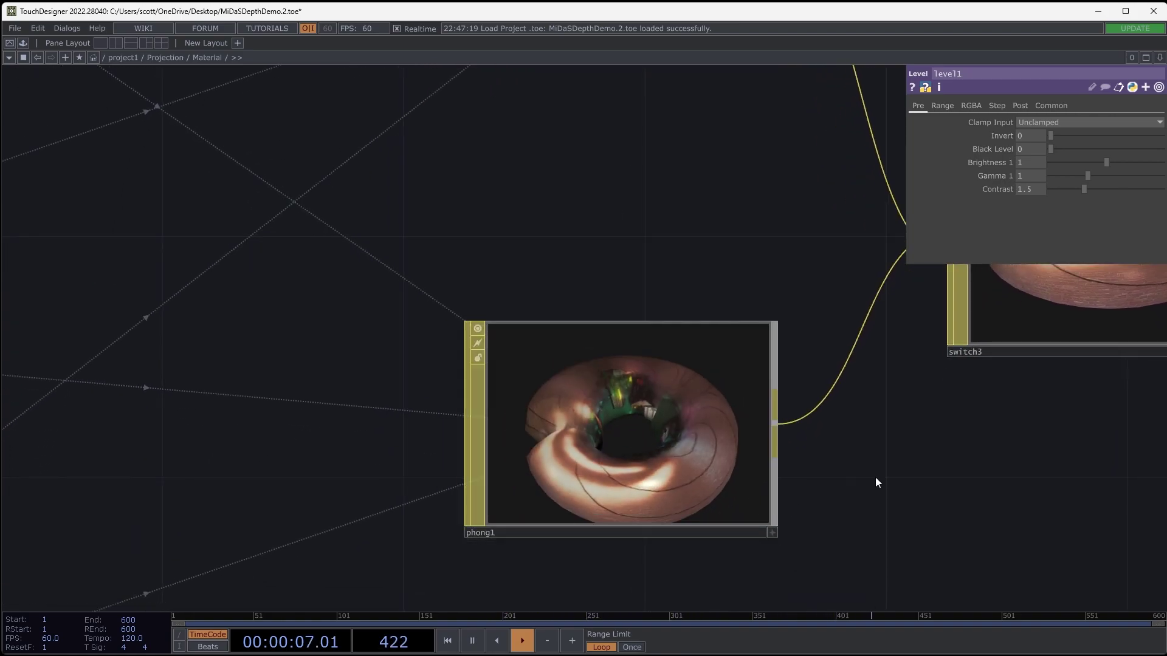
- Nudge switch3 slightly upward and zoom out to see the whole Material network
drag(857, 441, 789, 505)
scroll(789, 505, down, 2)
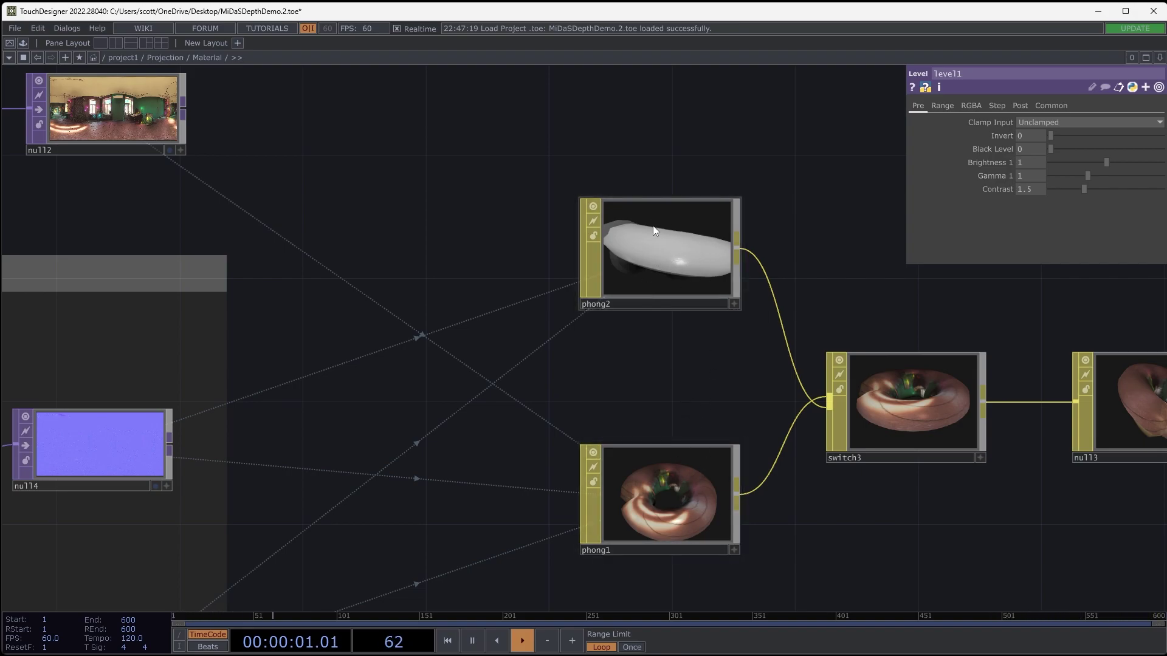
drag(785, 245, 783, 244)
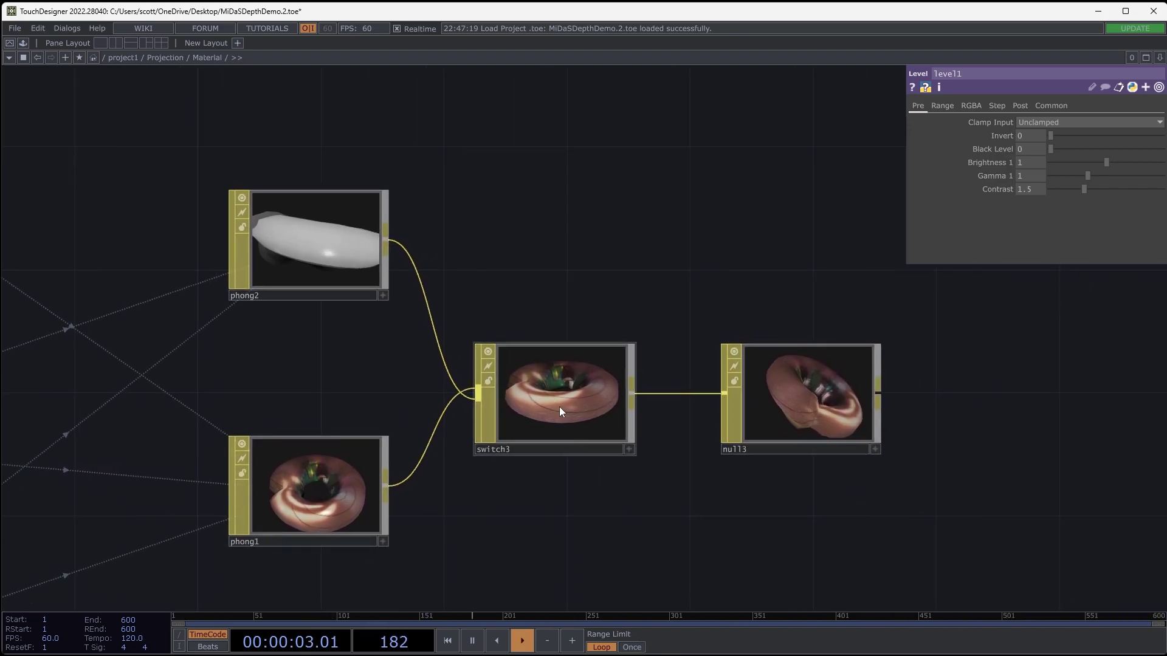
drag(559, 407, 560, 375)
scroll(764, 415, down, 5)
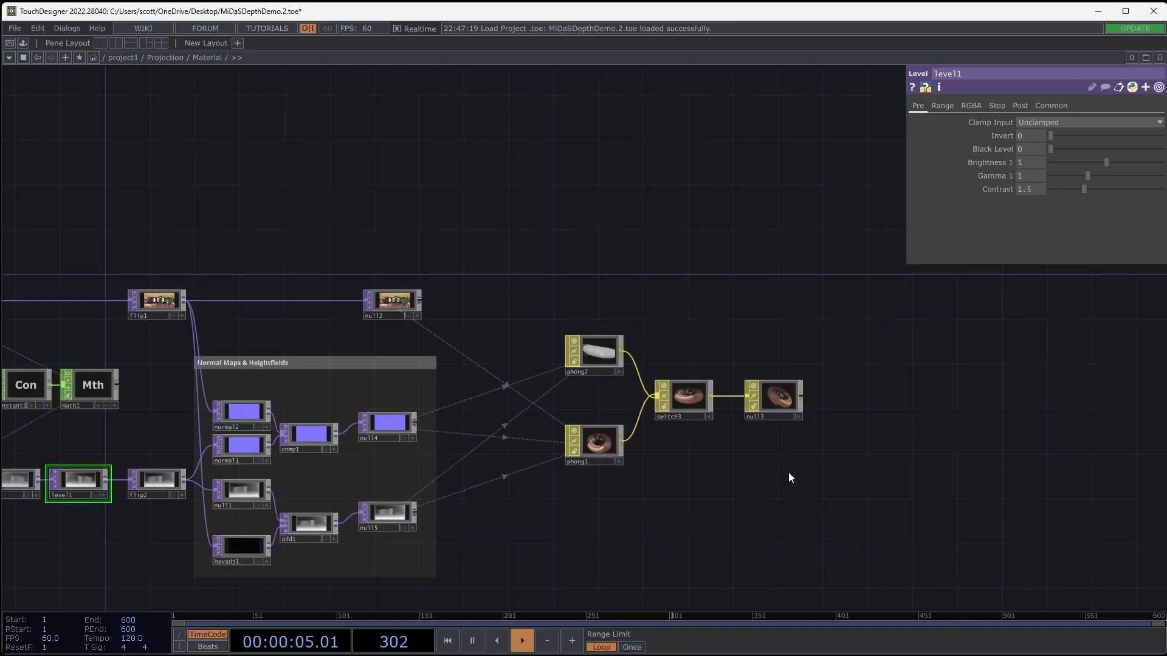
- Turn on phong1's Displace Vertices and rotate its torus preview to inspect the displacement
click(608, 442)
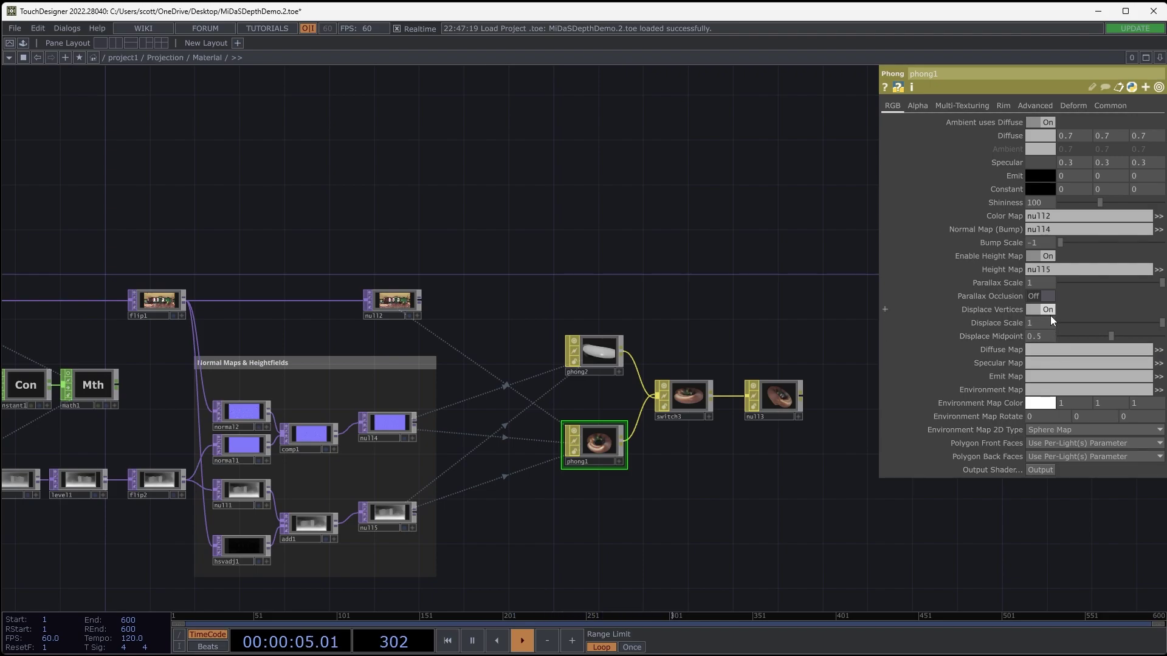
scroll(601, 453, up, 10)
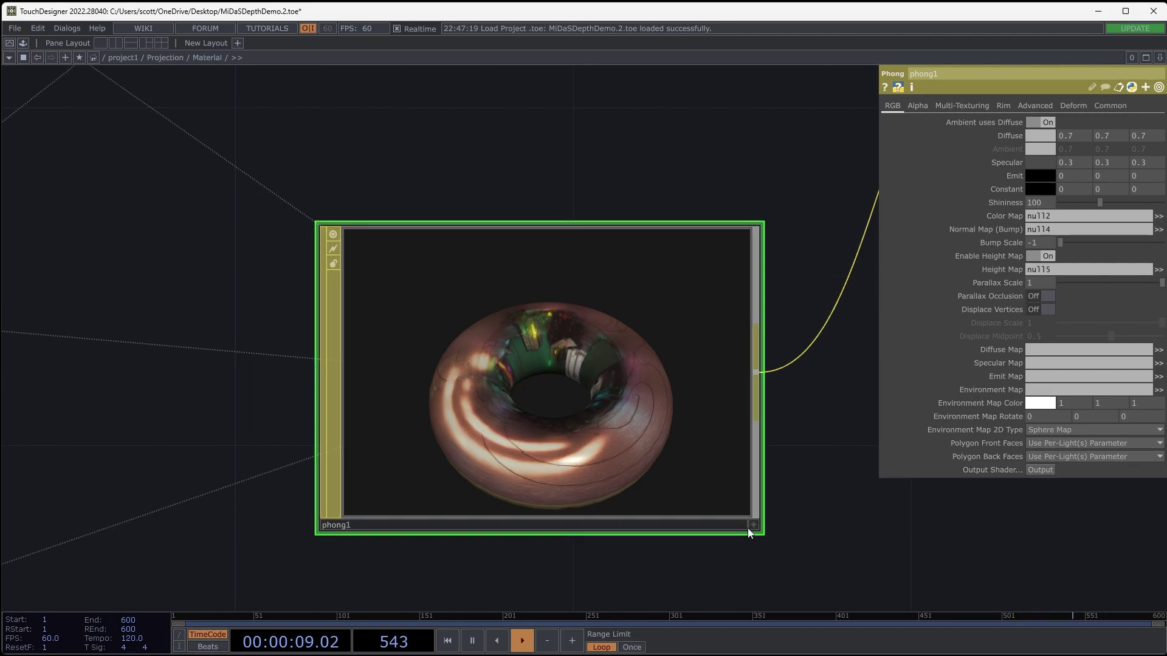
click(753, 524)
drag(608, 462, 568, 399)
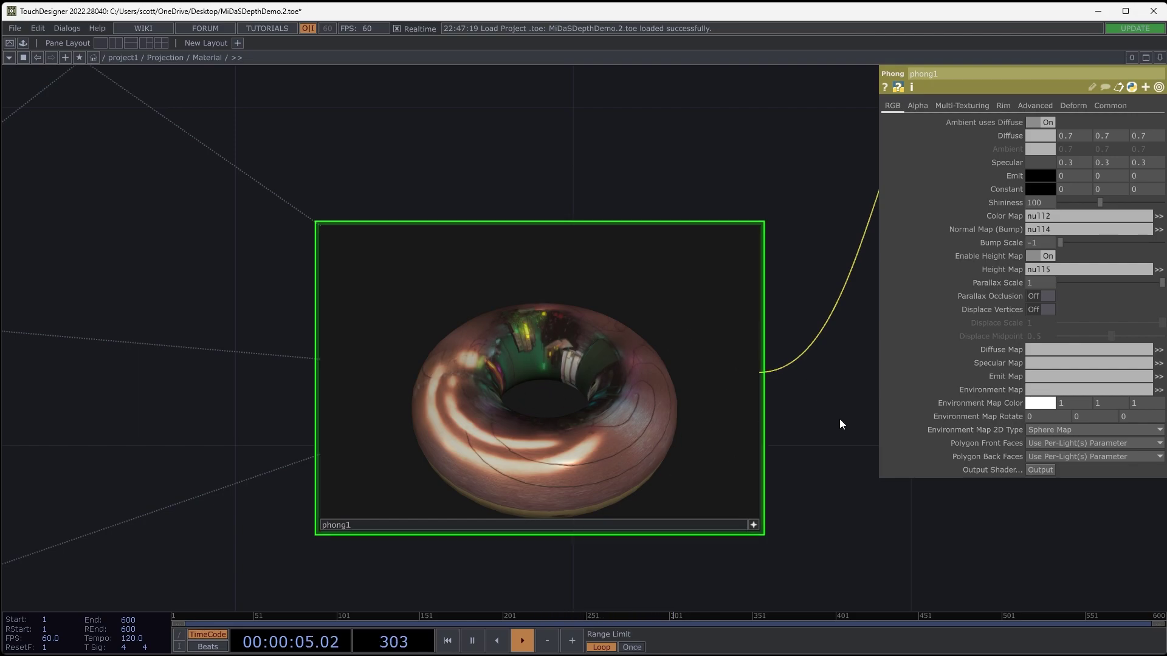
click(1046, 311)
drag(568, 386, 618, 381)
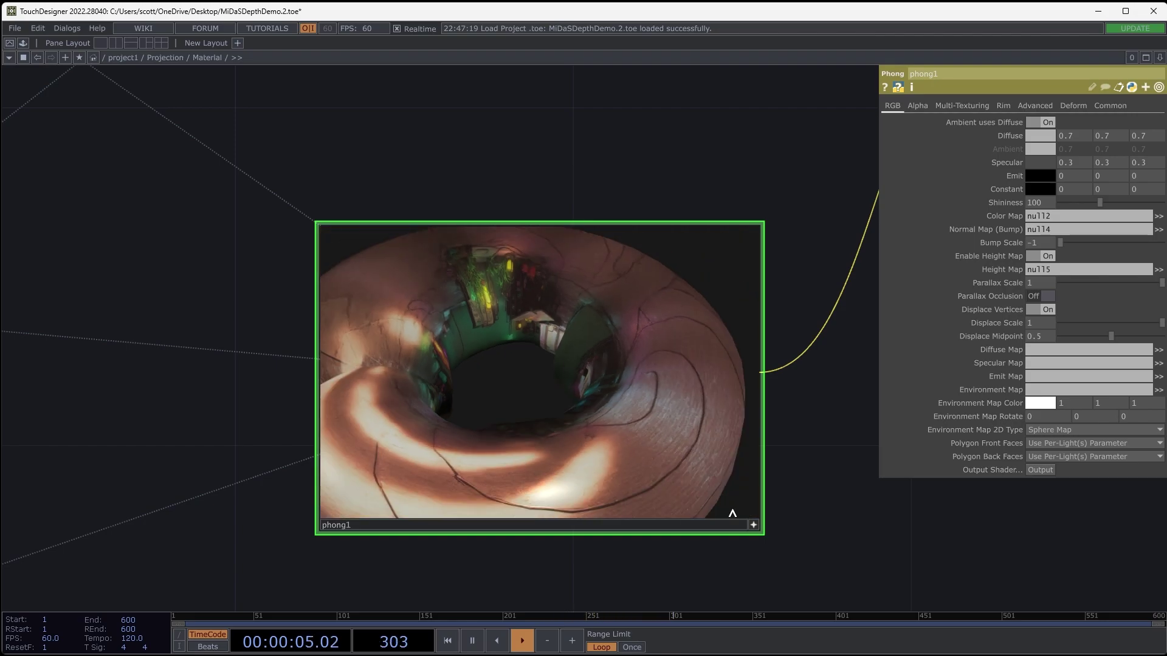
- Deactivate phong1's preview, shift phong1 slightly left, and zoom out to /project1/Projection
click(753, 525)
scroll(826, 523, down, 5)
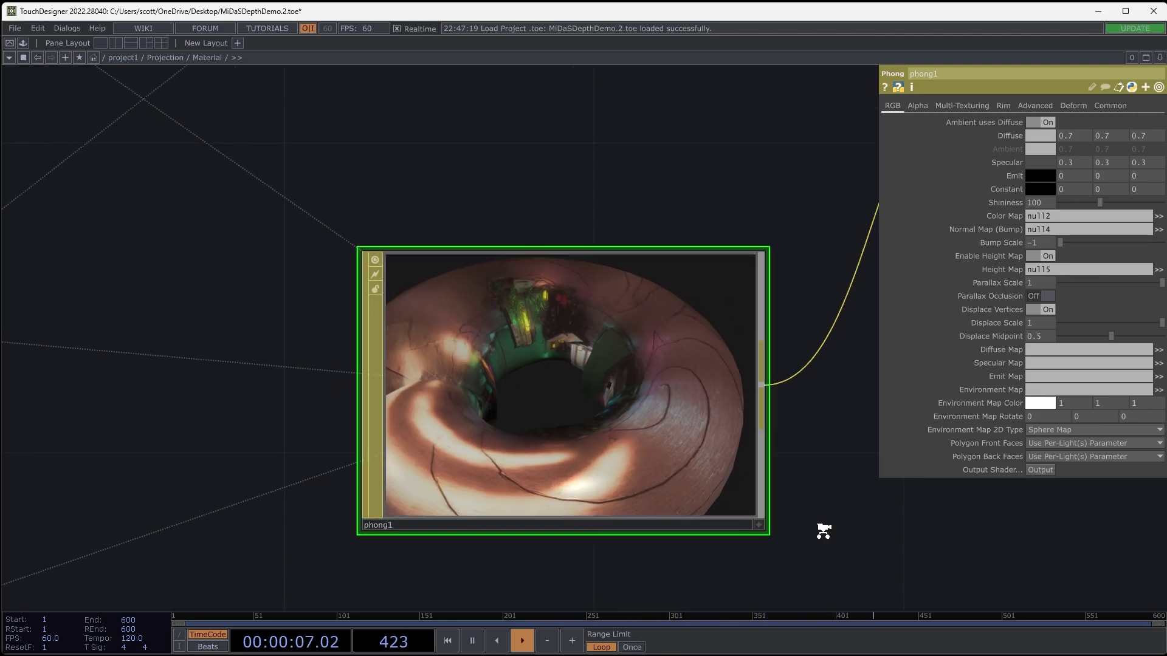
drag(829, 521, 719, 487)
drag(569, 435, 527, 435)
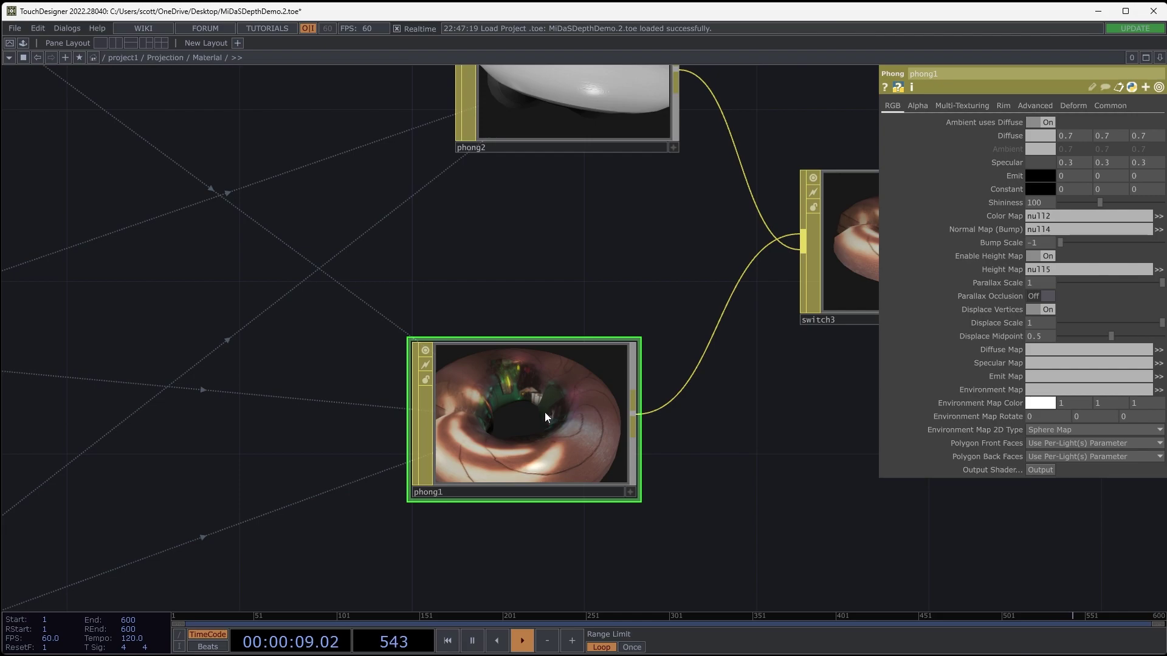
scroll(605, 322, down, 6)
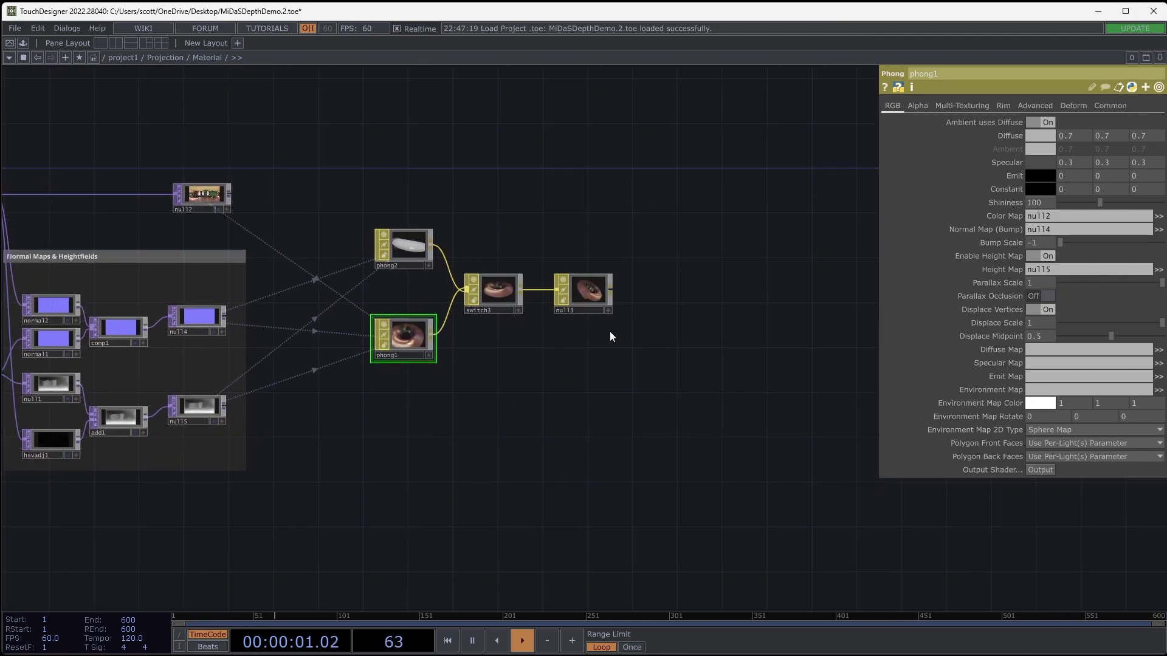
scroll(634, 310, down, 10)
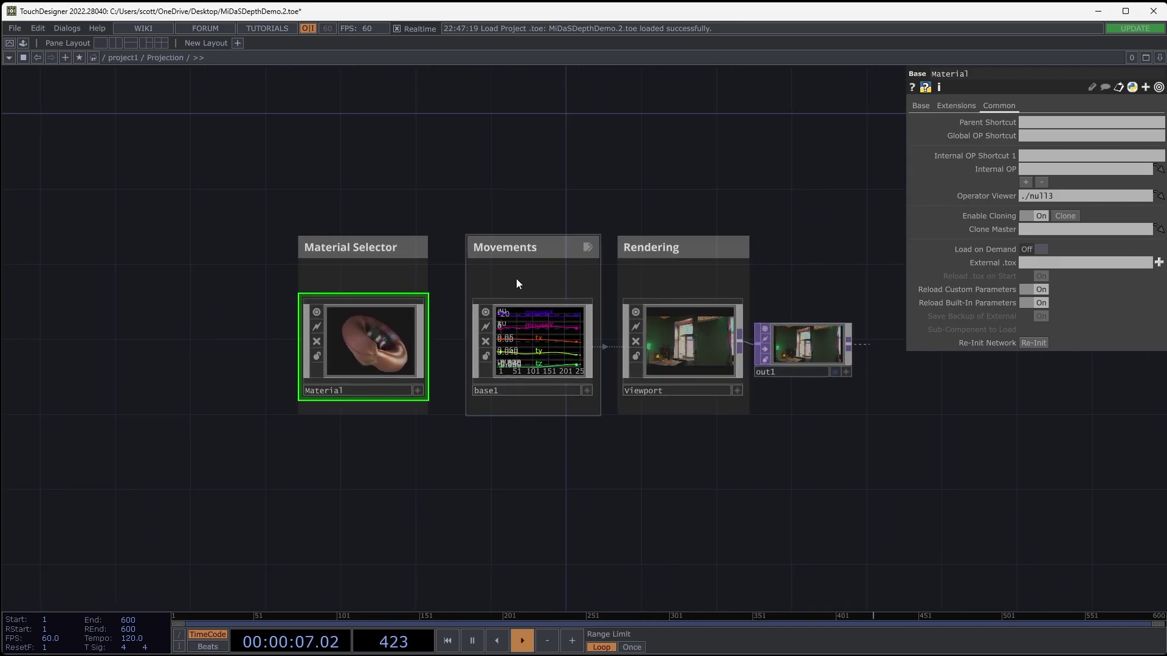
- Enter Movements and pan across limit1, lag1, math3, select1, select2 and merge1
click(526, 342)
scroll(526, 351, up, 10)
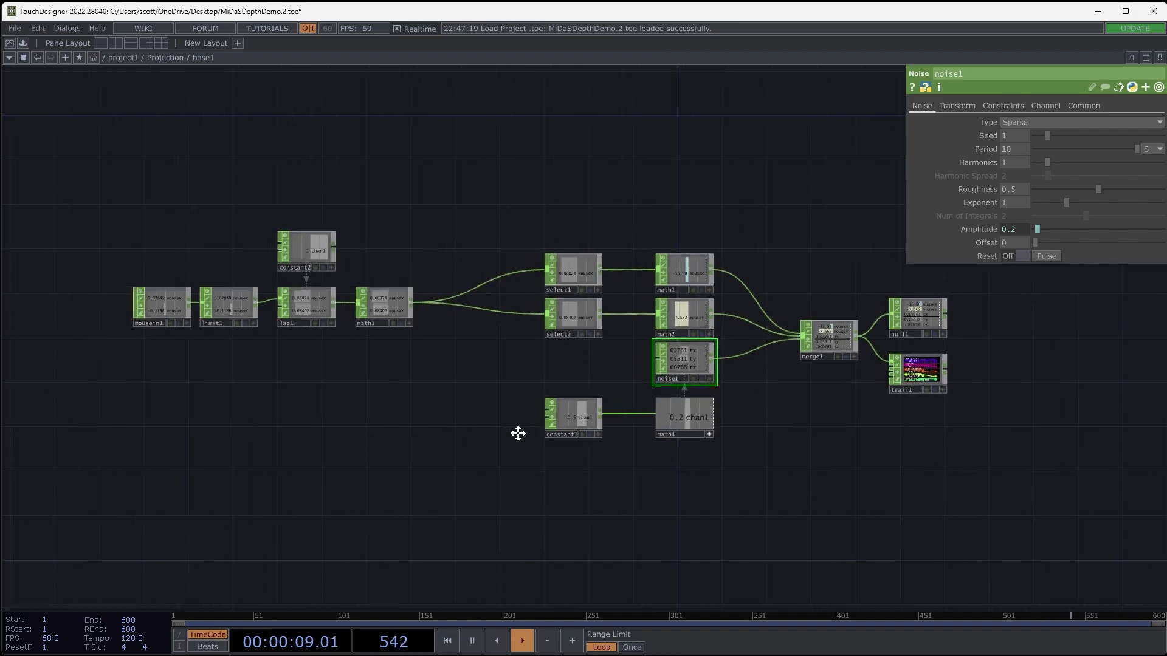
scroll(304, 297, up, 1)
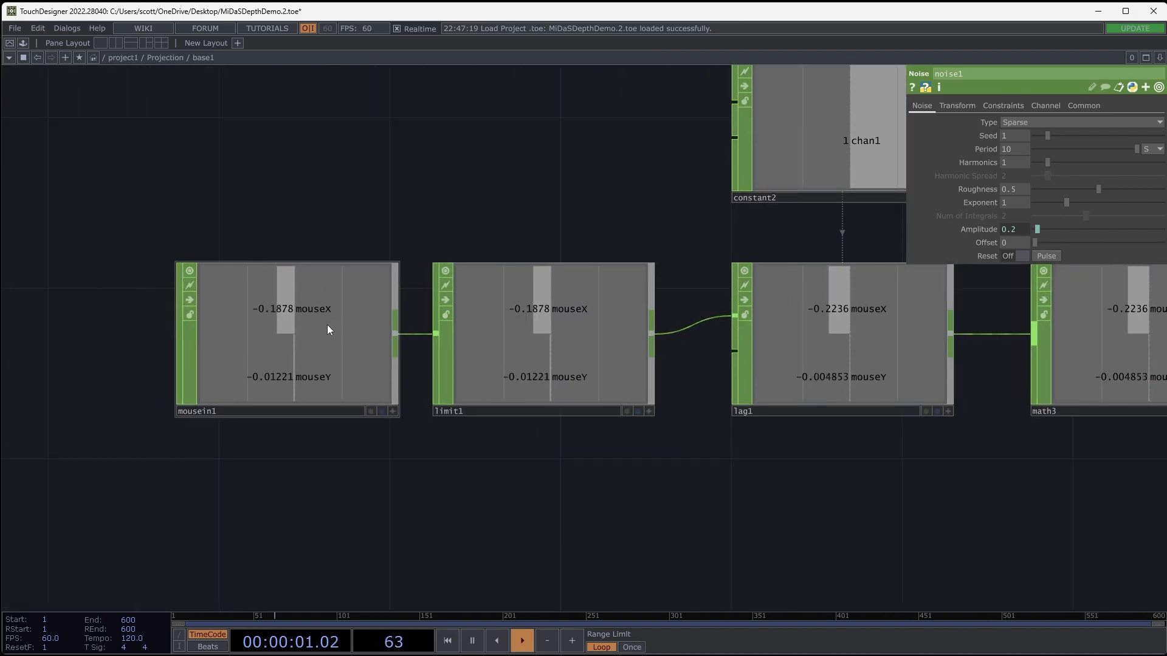
drag(724, 411, 363, 407)
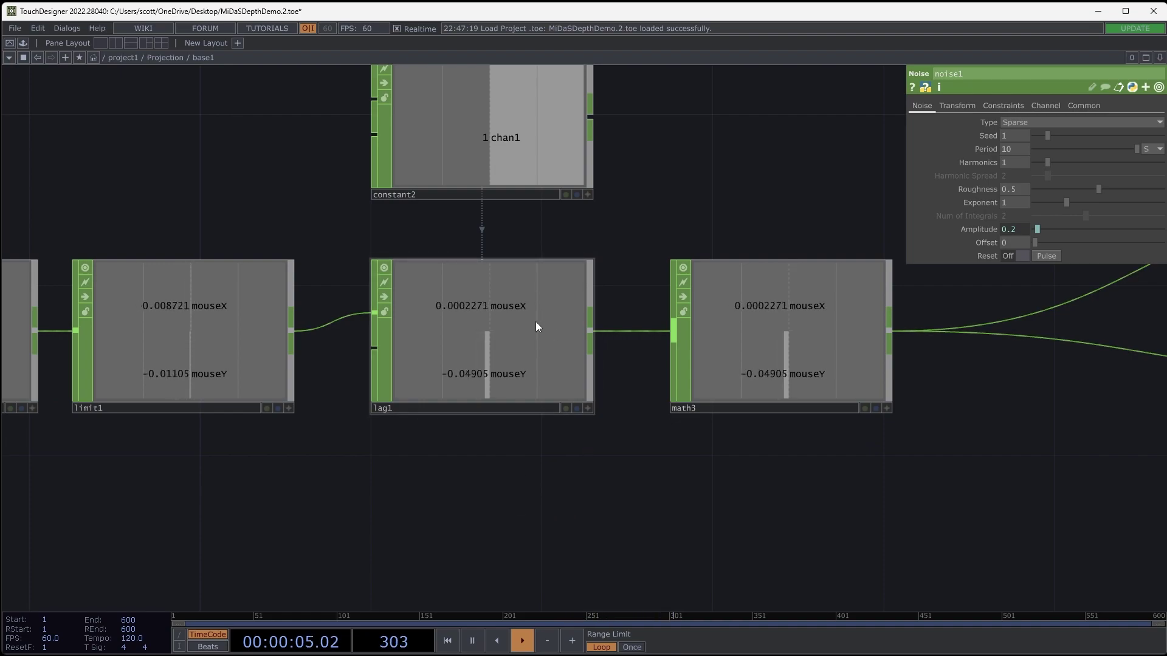
drag(541, 295, 786, 291)
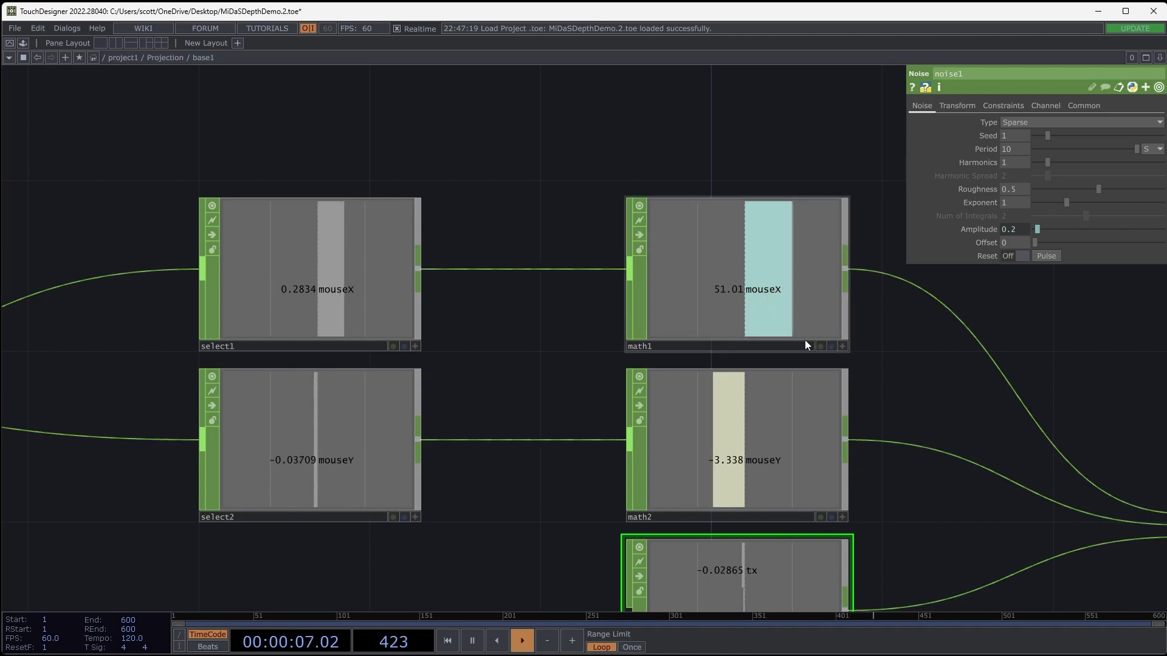
drag(933, 399, 672, 386)
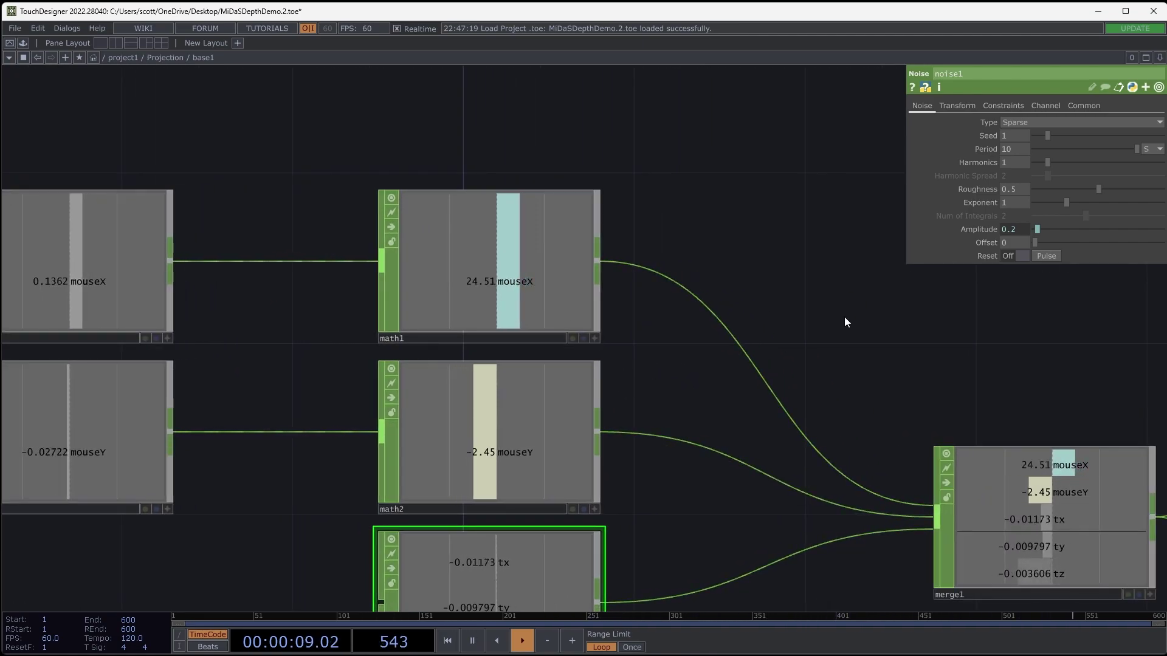
- Frame merge1, null1 and trail1 with the mouse and noise channels
scroll(699, 363, down, 5)
scroll(636, 476, up, 3)
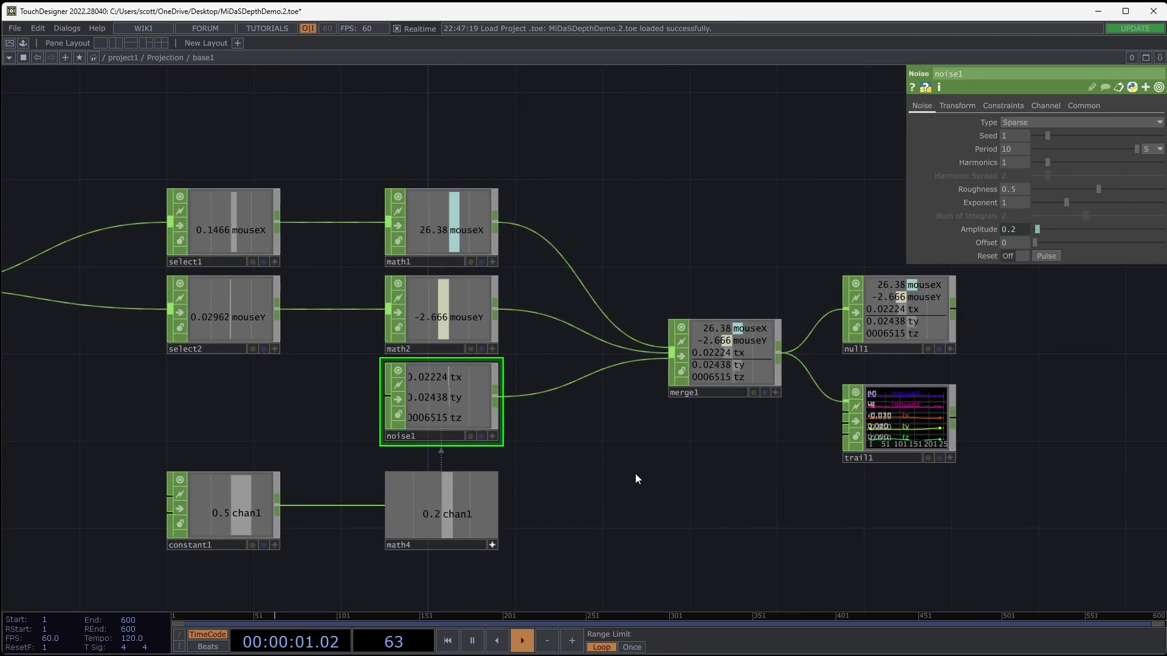
scroll(498, 363, up, 5)
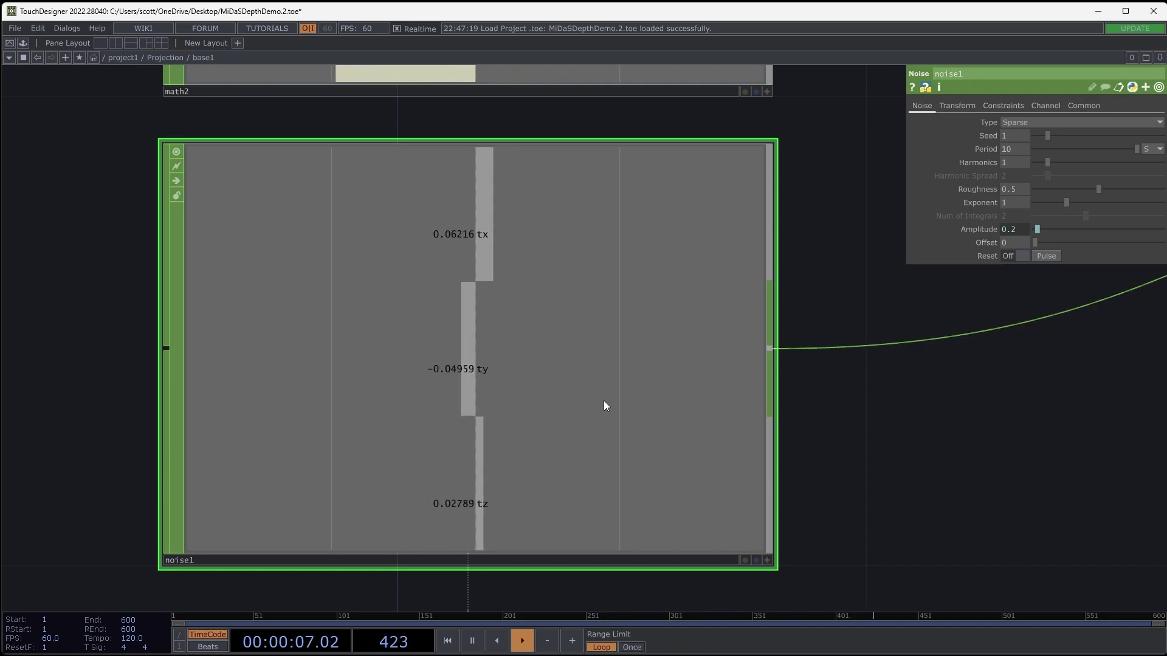
scroll(689, 443, down, 4)
drag(872, 476, 507, 408)
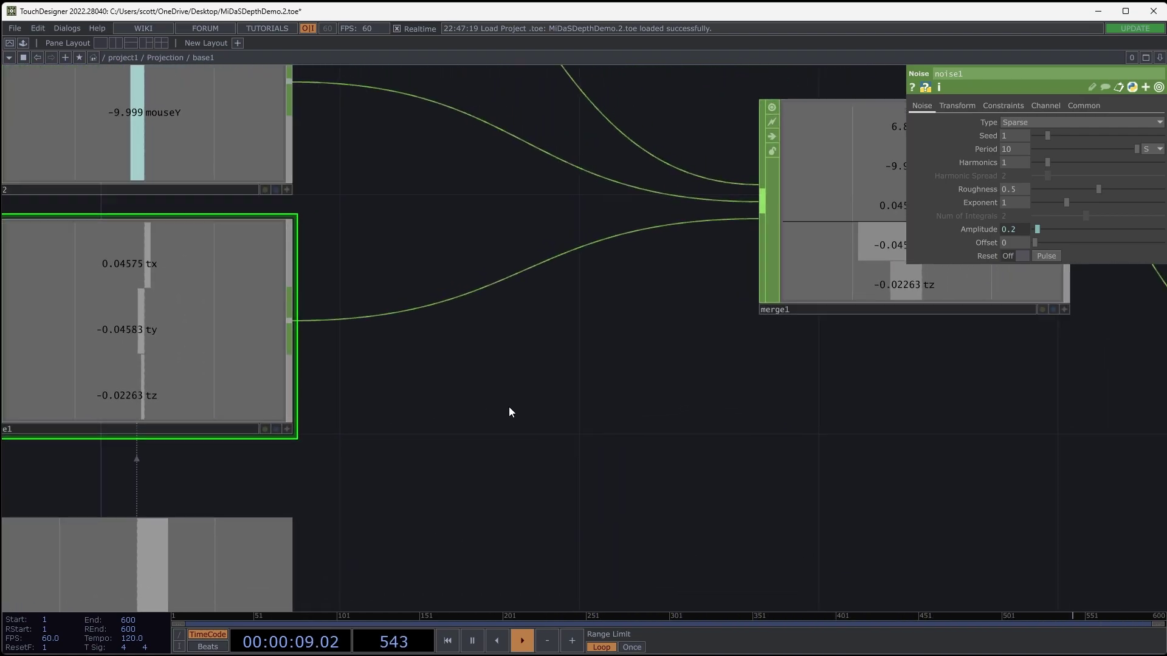
scroll(742, 437, down, 3)
drag(742, 437, 454, 442)
scroll(416, 312, up, 3)
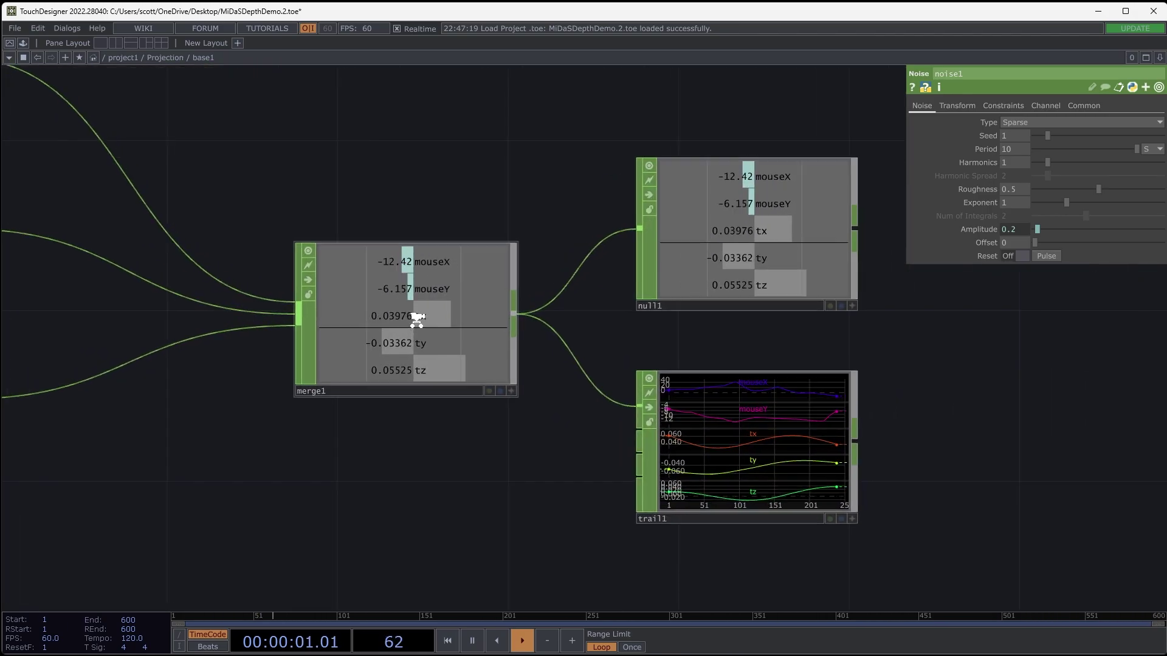
drag(751, 382, 385, 357)
- Zoom out of base1 back to the parent Projection network
scroll(386, 357, down, 3)
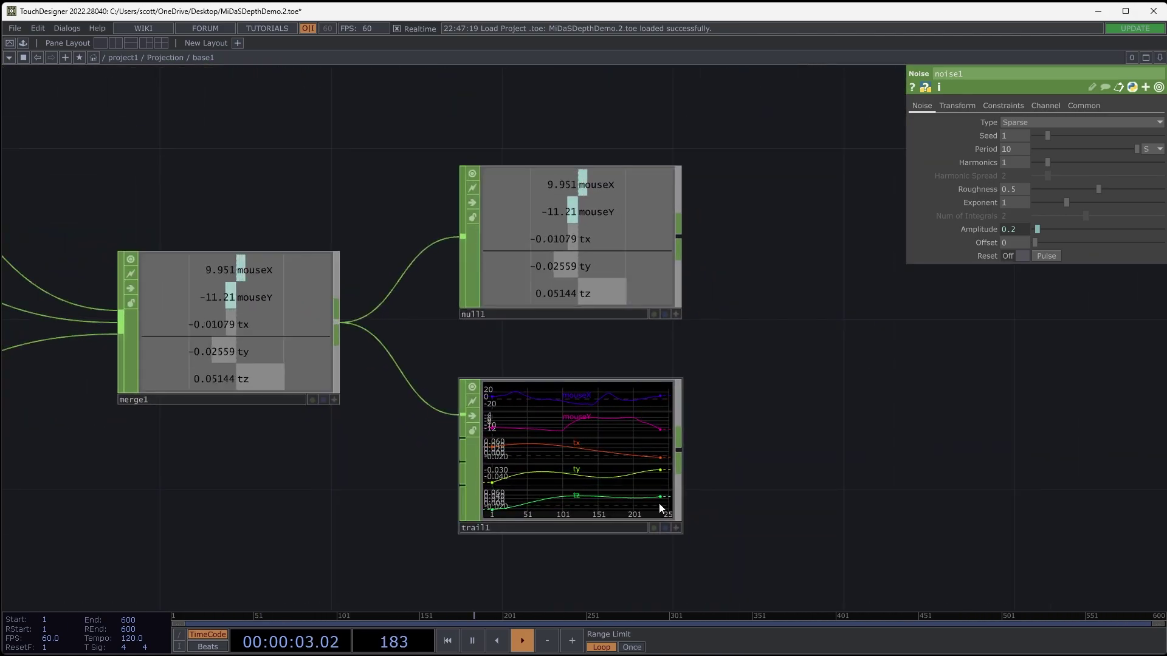
scroll(658, 503, up, 3)
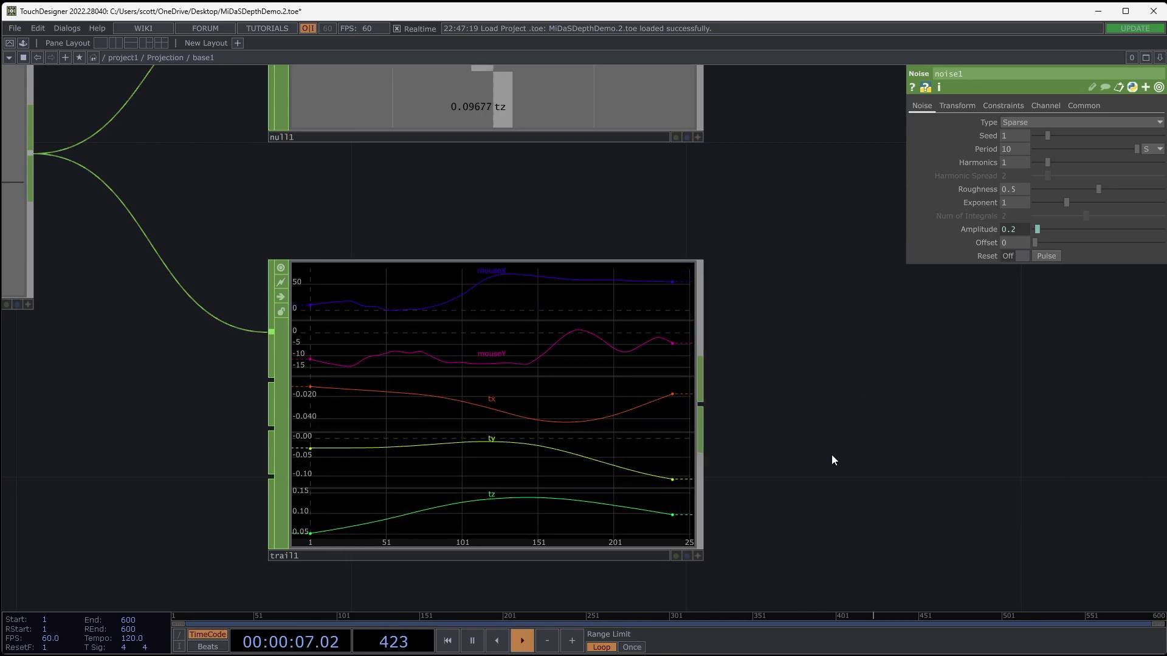
scroll(838, 425, down, 5)
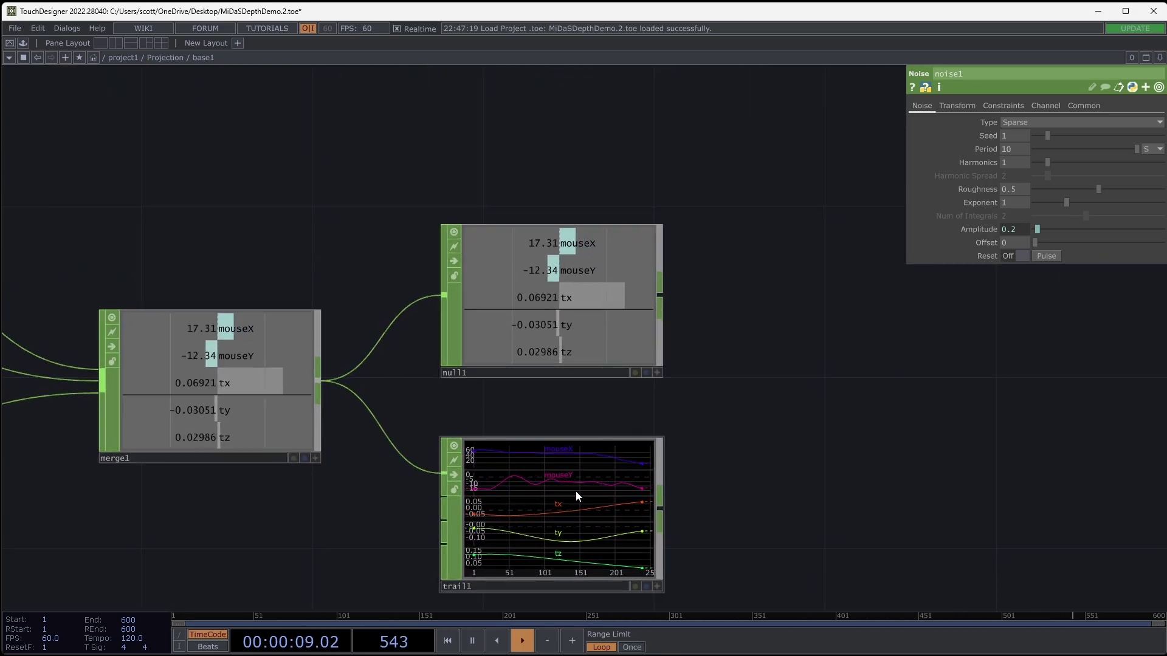
scroll(599, 253, up, 5)
scroll(448, 362, down, 3)
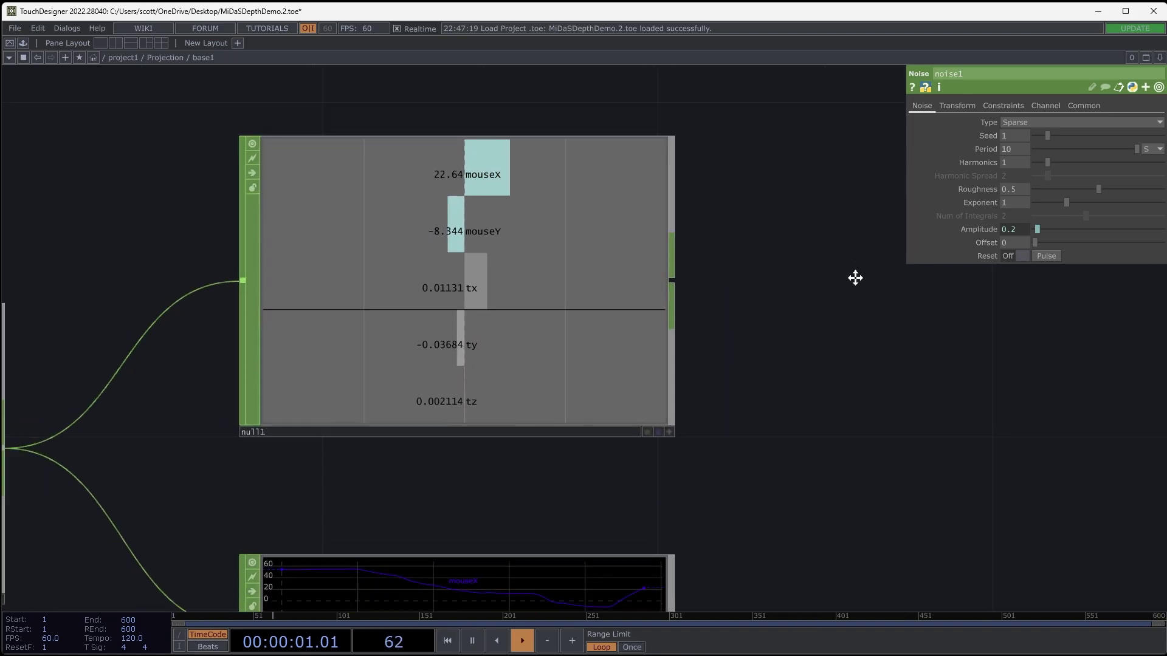
scroll(839, 386, down, 10)
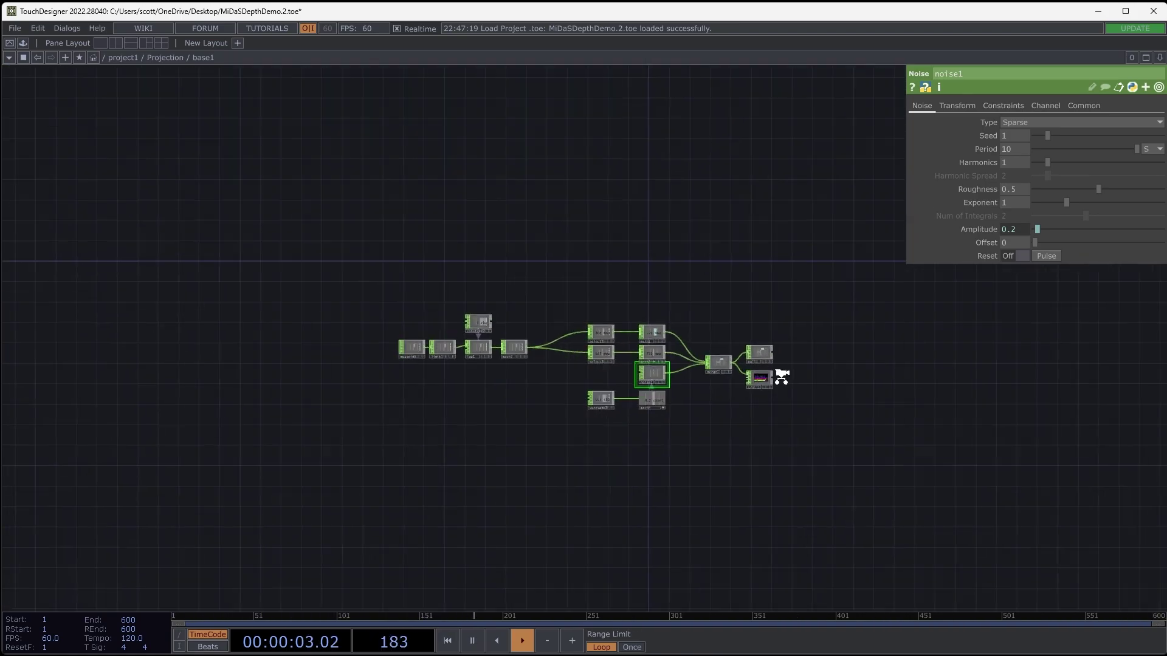
scroll(781, 377, down, 3)
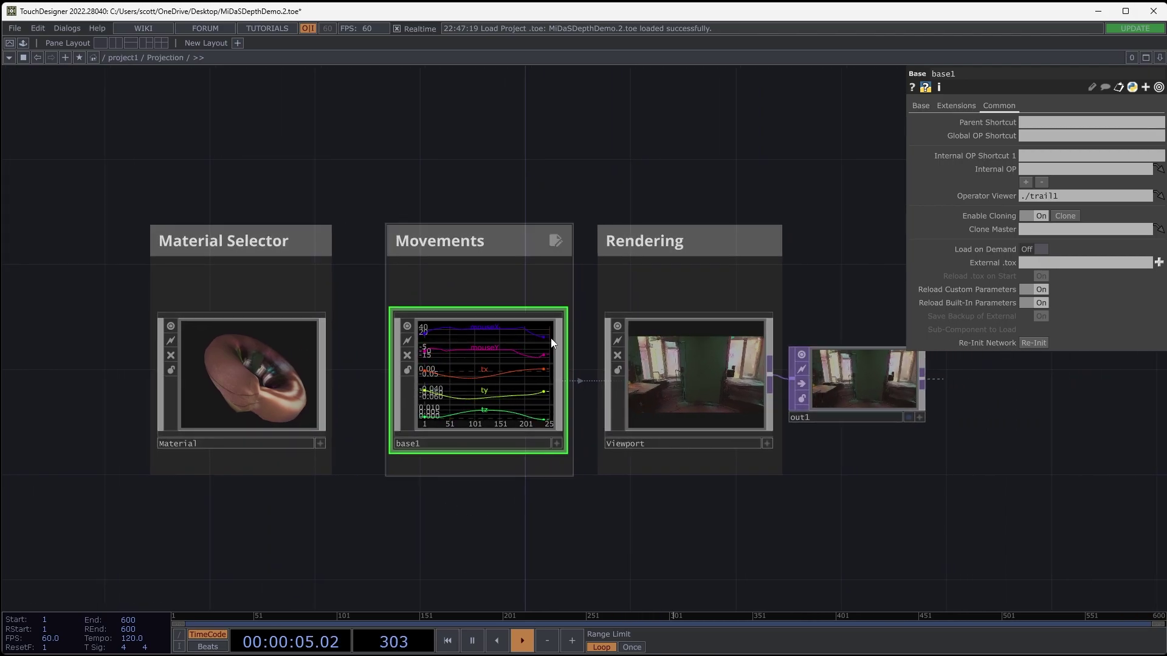
- Enter the Viewport component, frame sphere1, and check its Sphere and Detail parameter tabs
drag(748, 518, 661, 521)
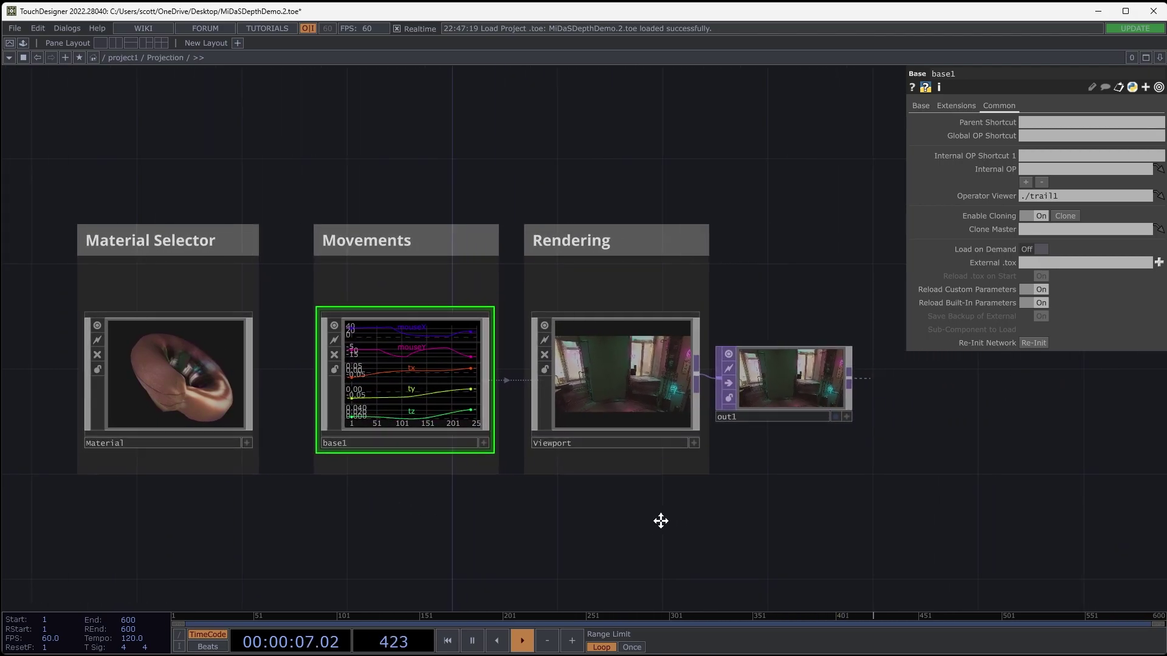
scroll(638, 373, up, 4)
click(603, 373)
scroll(603, 373, up, 3)
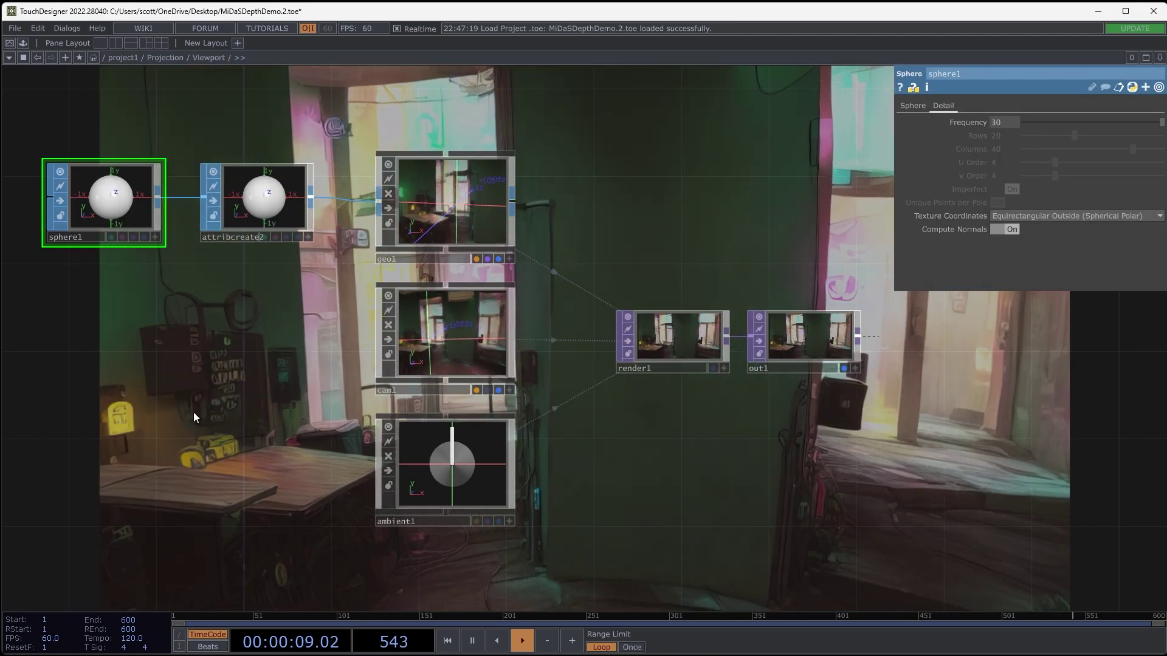
drag(193, 412, 468, 414)
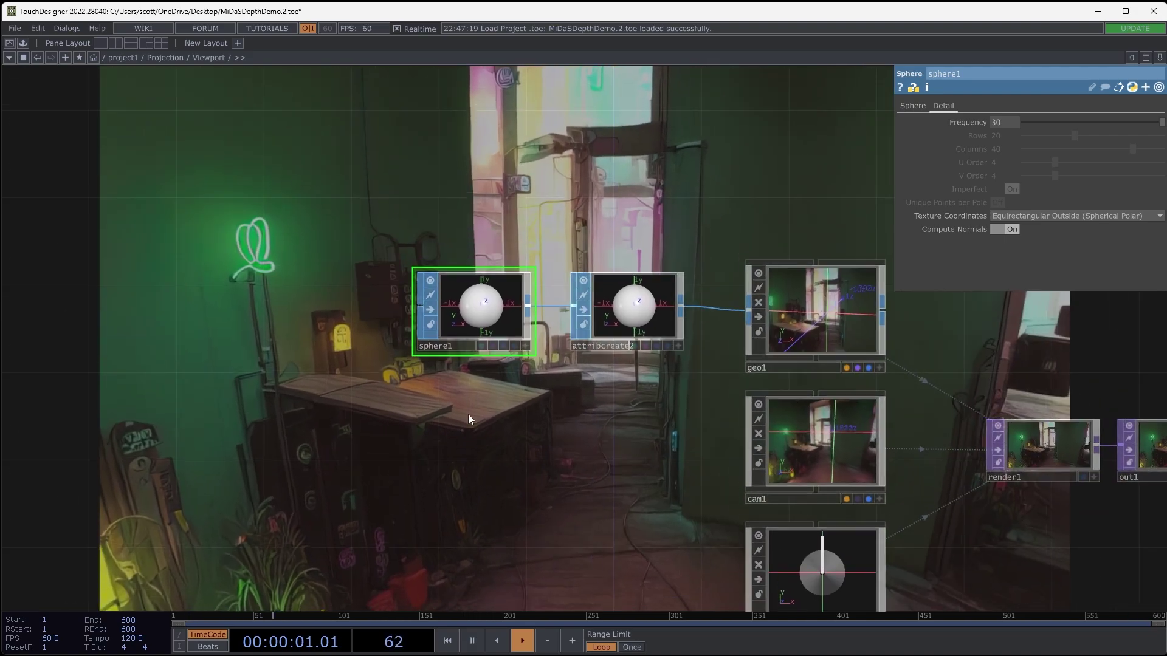
scroll(480, 313, up, 5)
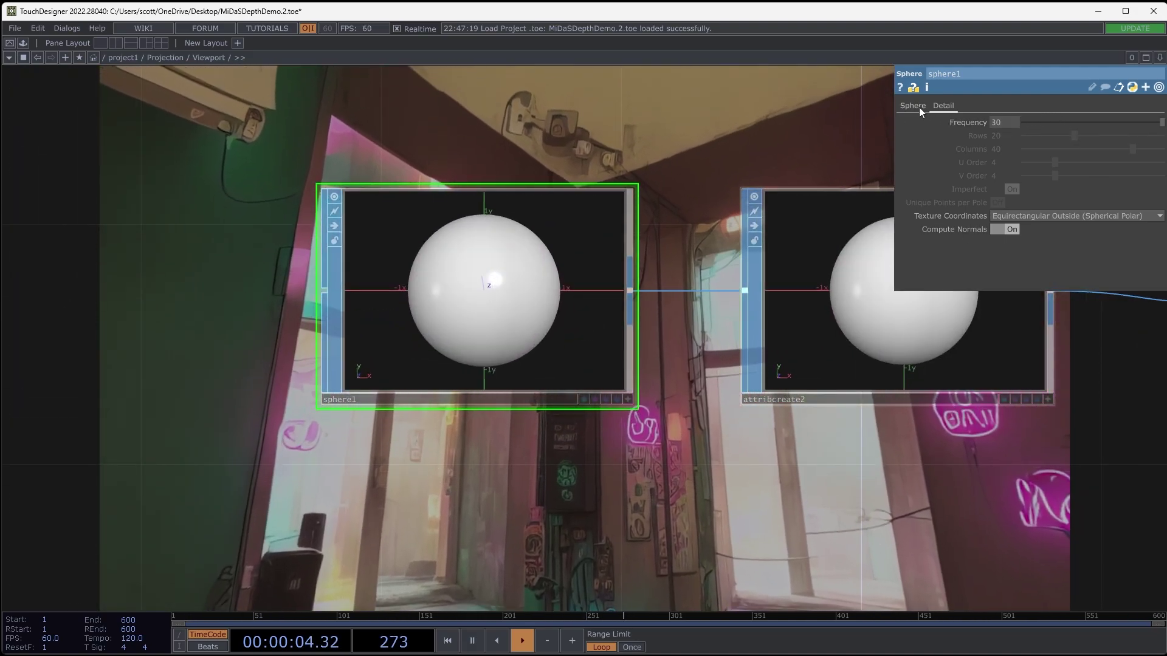
click(913, 106)
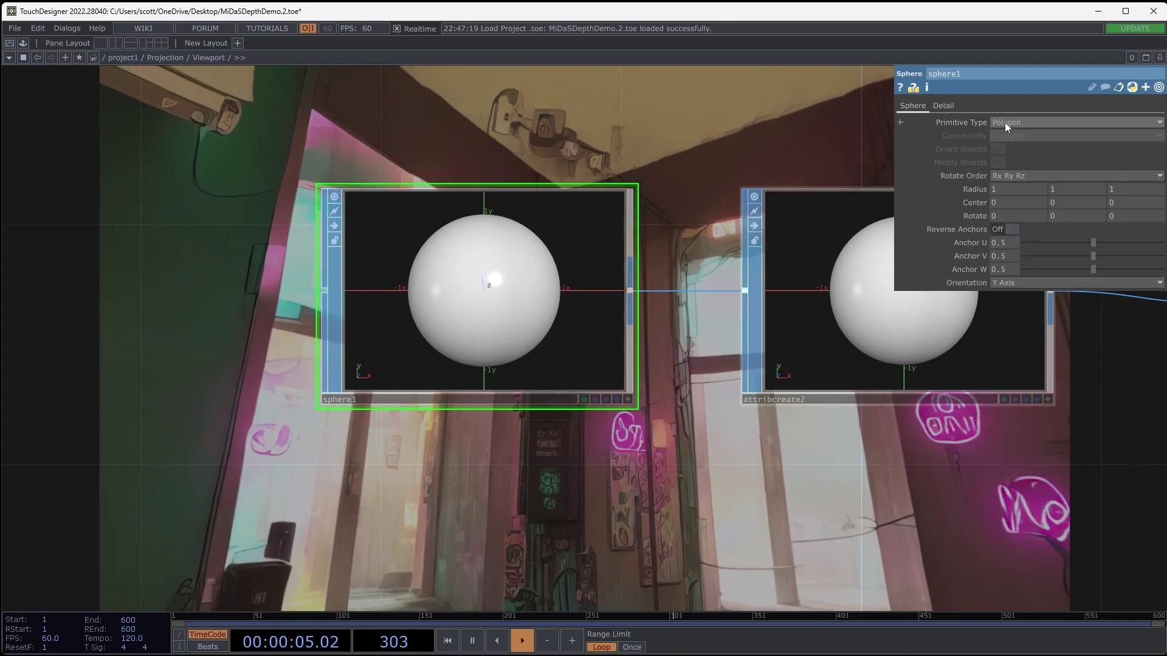
click(944, 105)
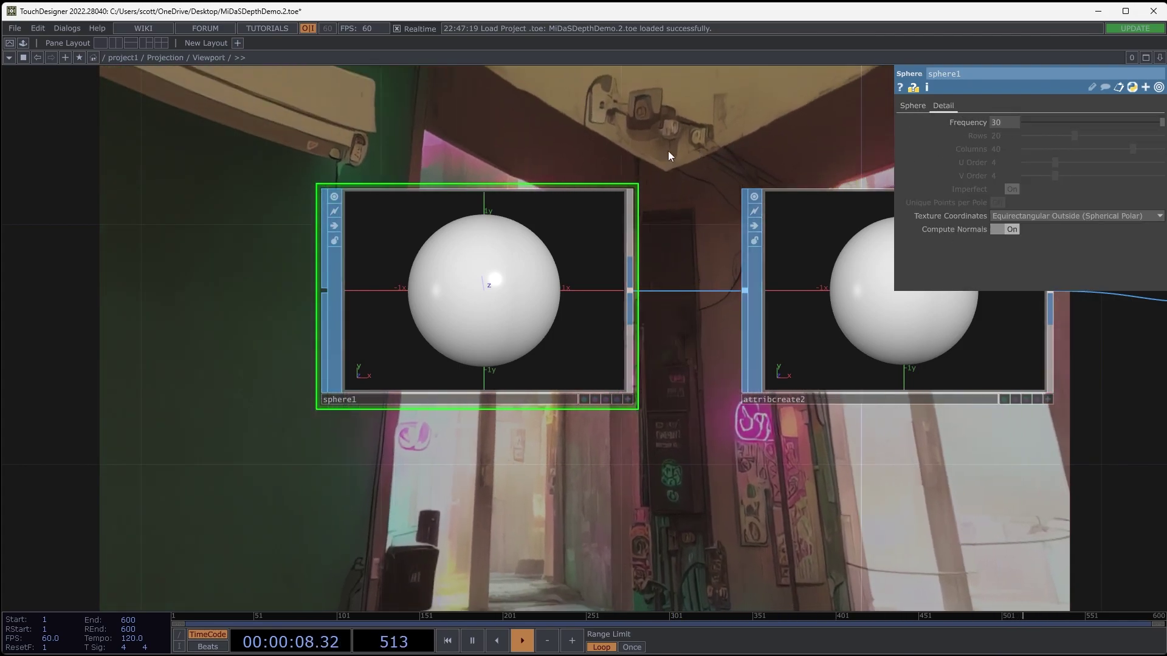
- Pan around sphere1, attribcreate2 and geo1 to lay out the Viewport network
drag(691, 169, 760, 274)
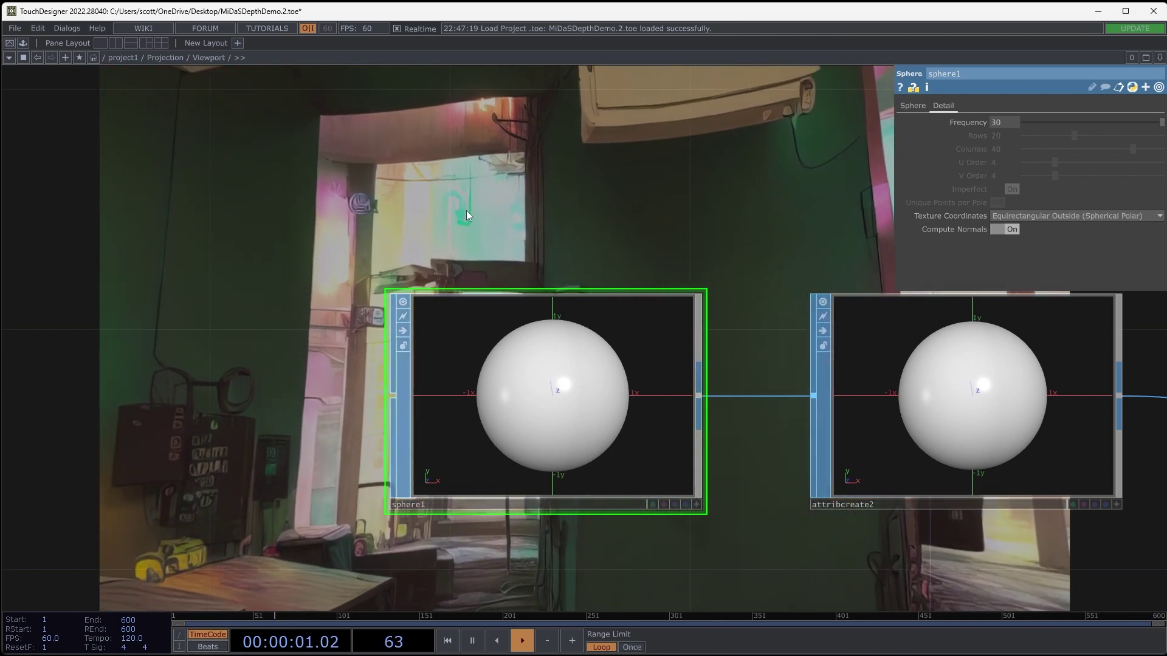
drag(639, 188, 337, 224)
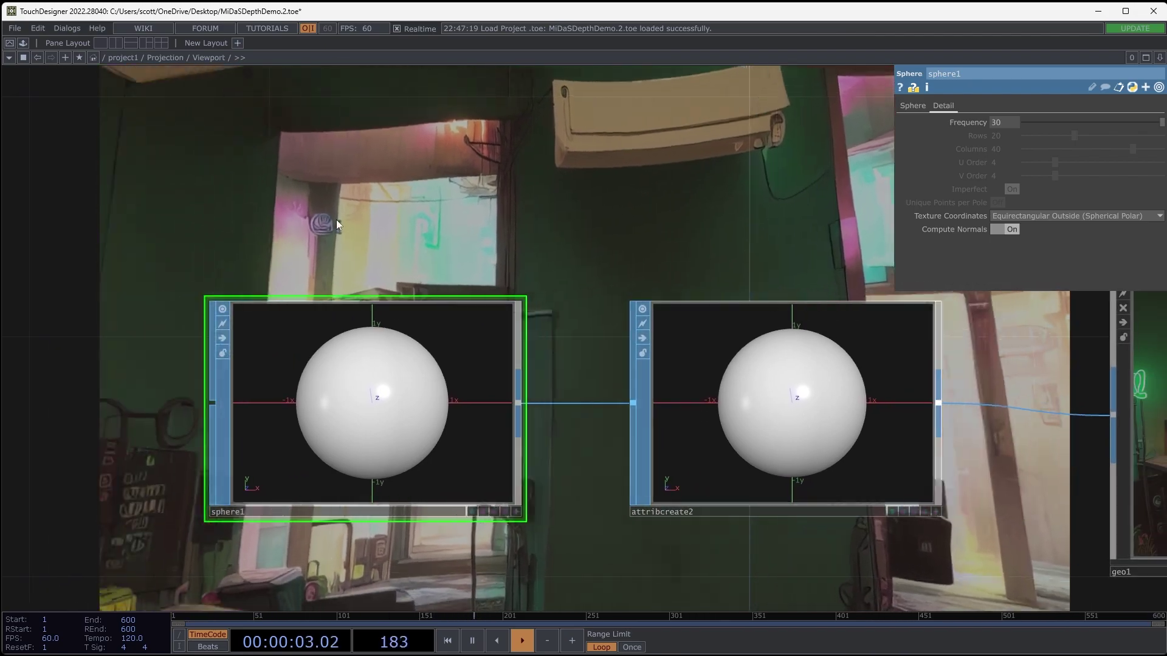
drag(667, 243, 643, 231)
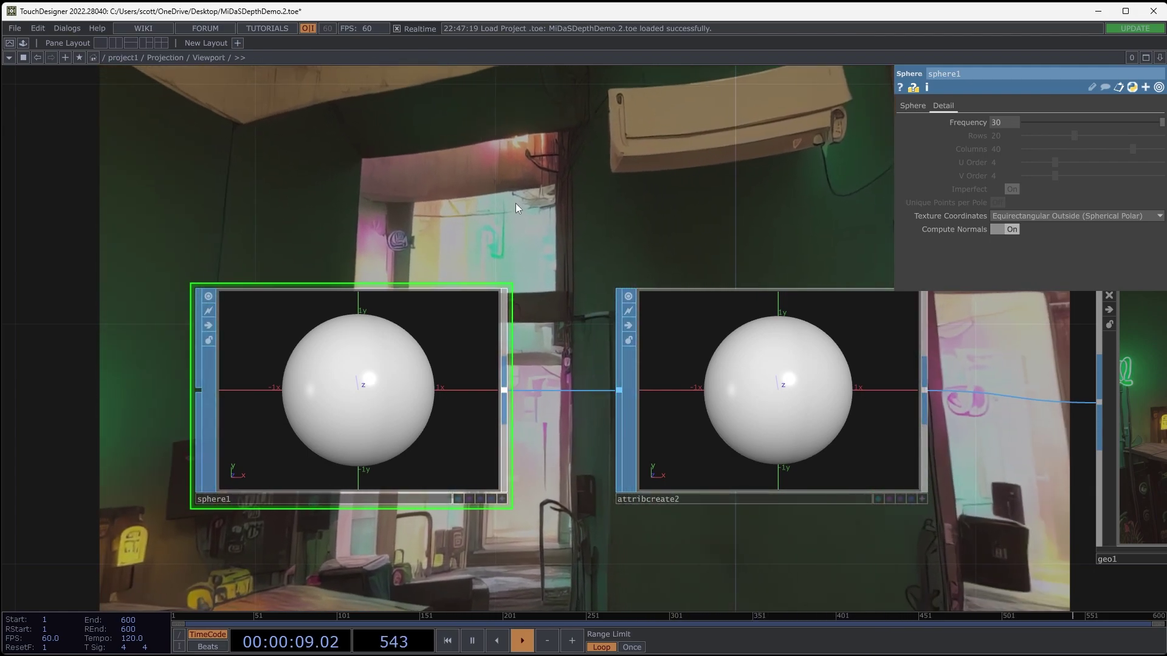
drag(515, 203, 471, 193)
scroll(557, 186, down, 3)
drag(700, 273, 461, 255)
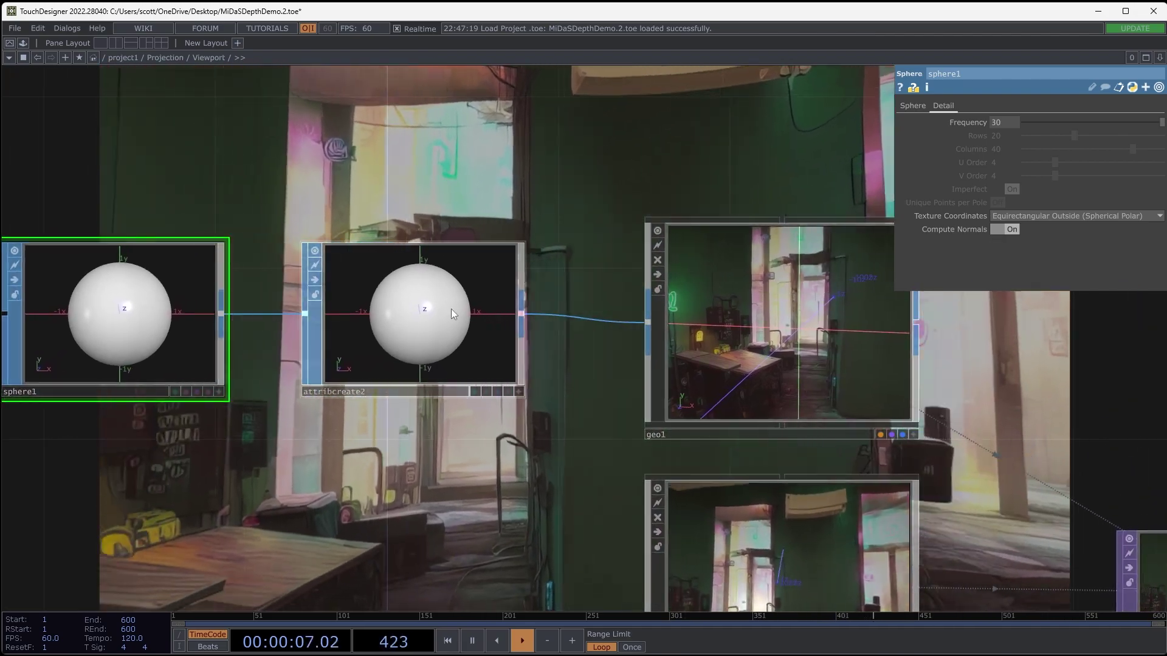
- Set attribcreate2's Compute Tangents to Off, removing the projected room from geo1
click(427, 334)
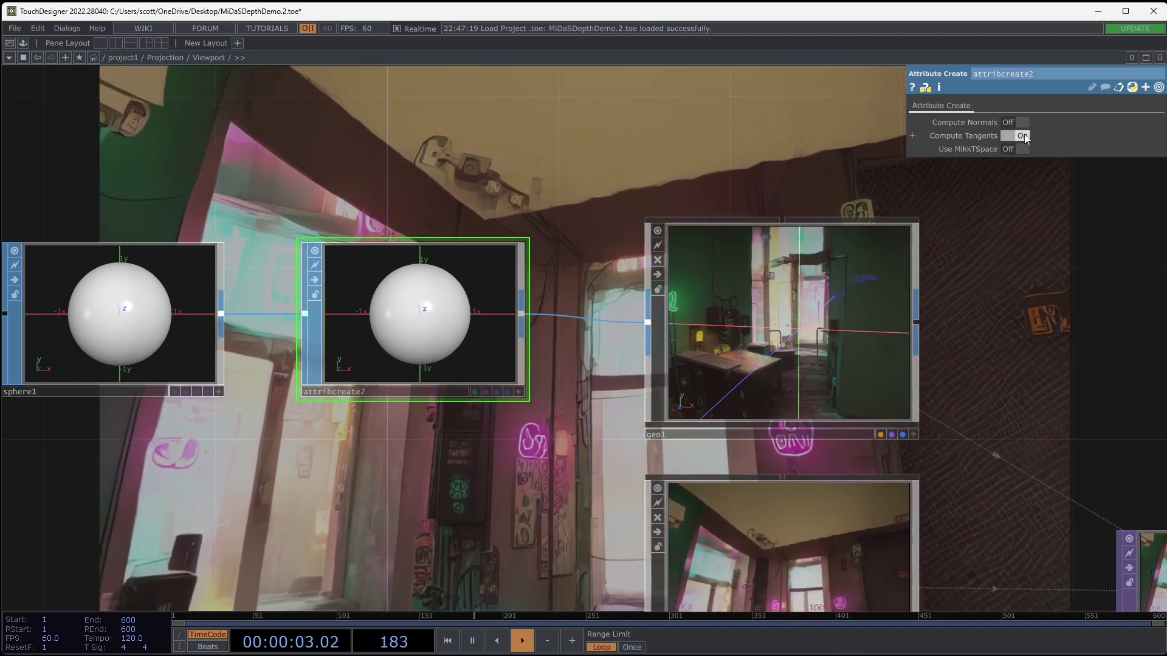
click(1023, 135)
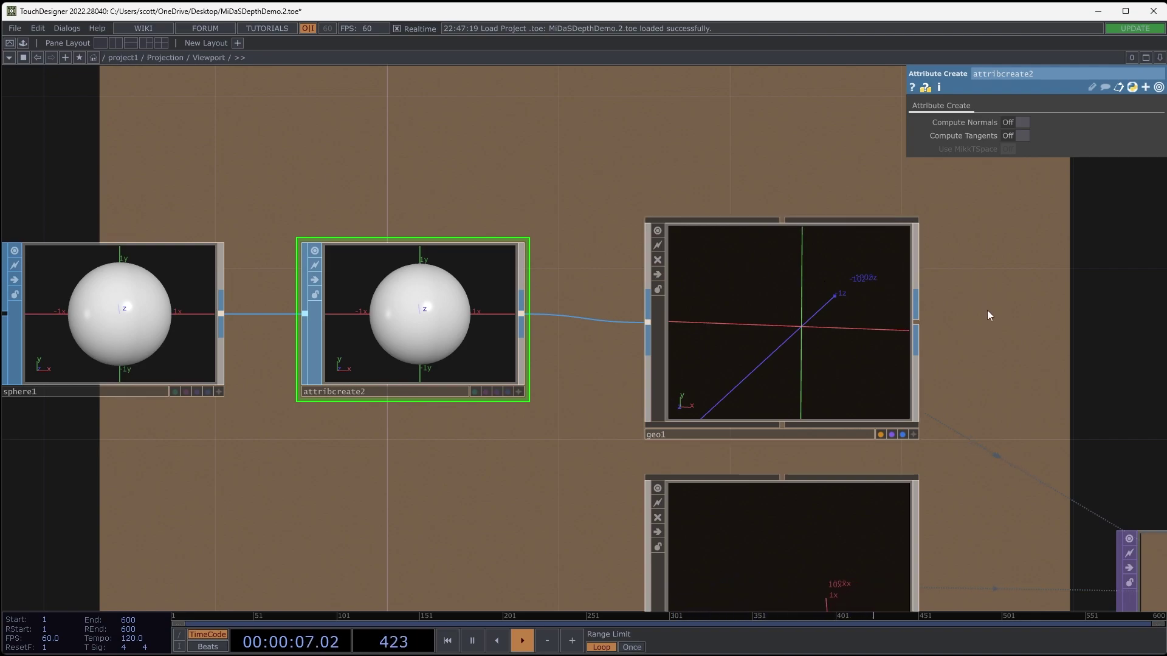
drag(987, 311, 938, 305)
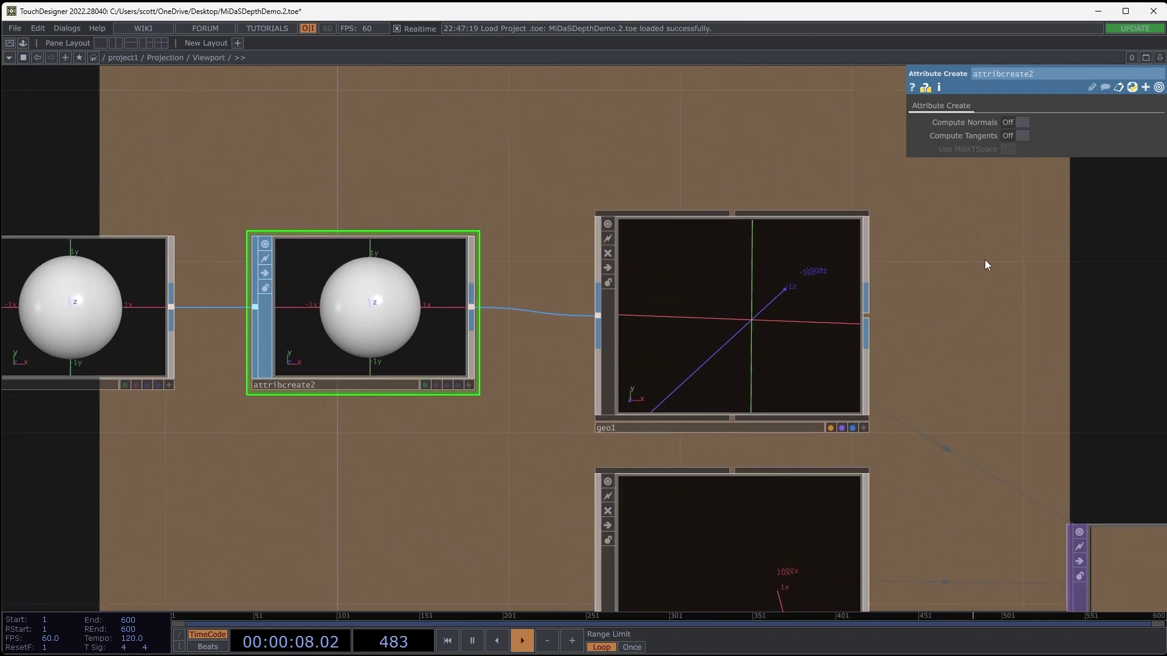
- Re-enable Compute Tangents on attribcreate2, then orbit geo1's viewer around the projected neon room up to the ceiling
click(1026, 138)
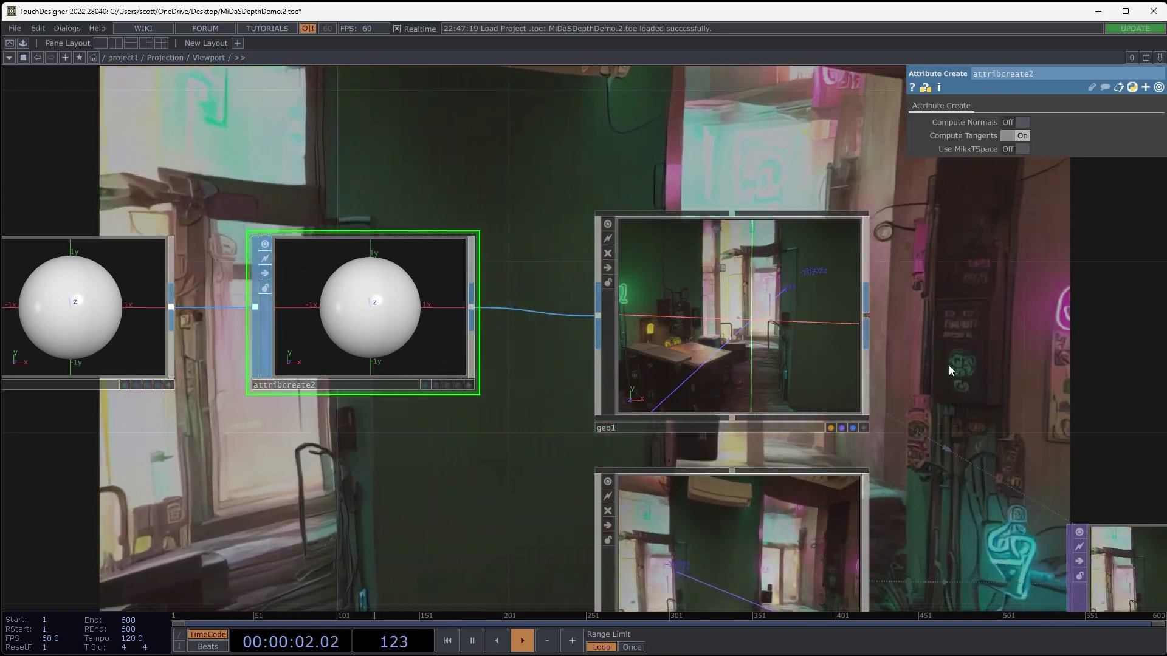
drag(950, 366, 803, 307)
click(704, 404)
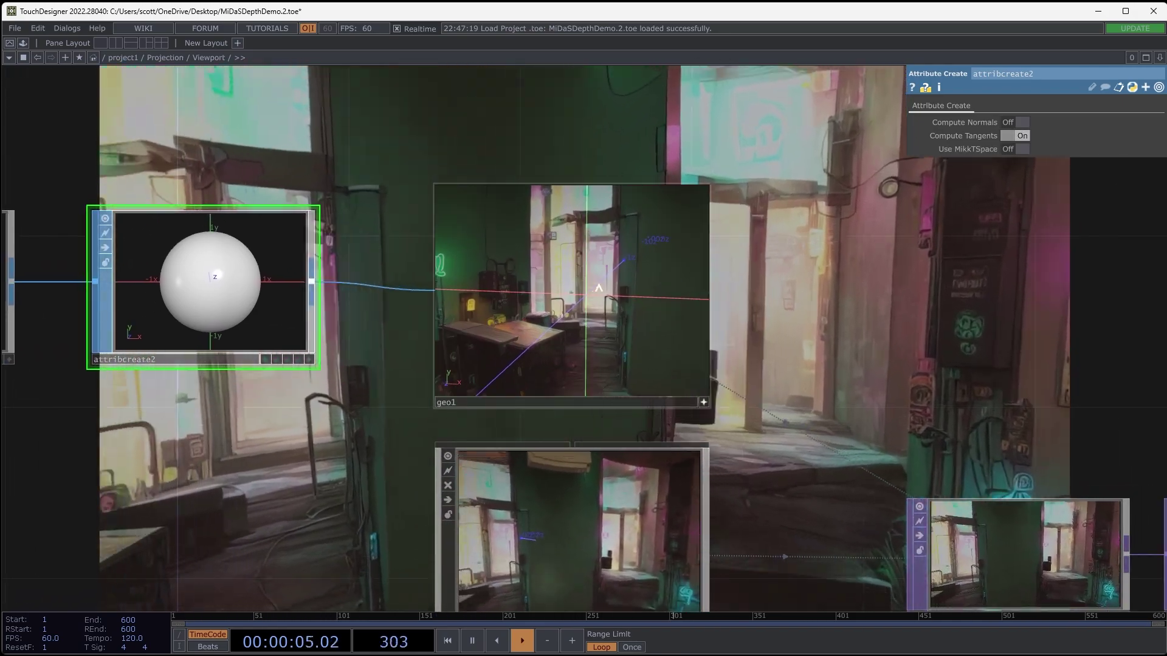
scroll(585, 290, down, 10)
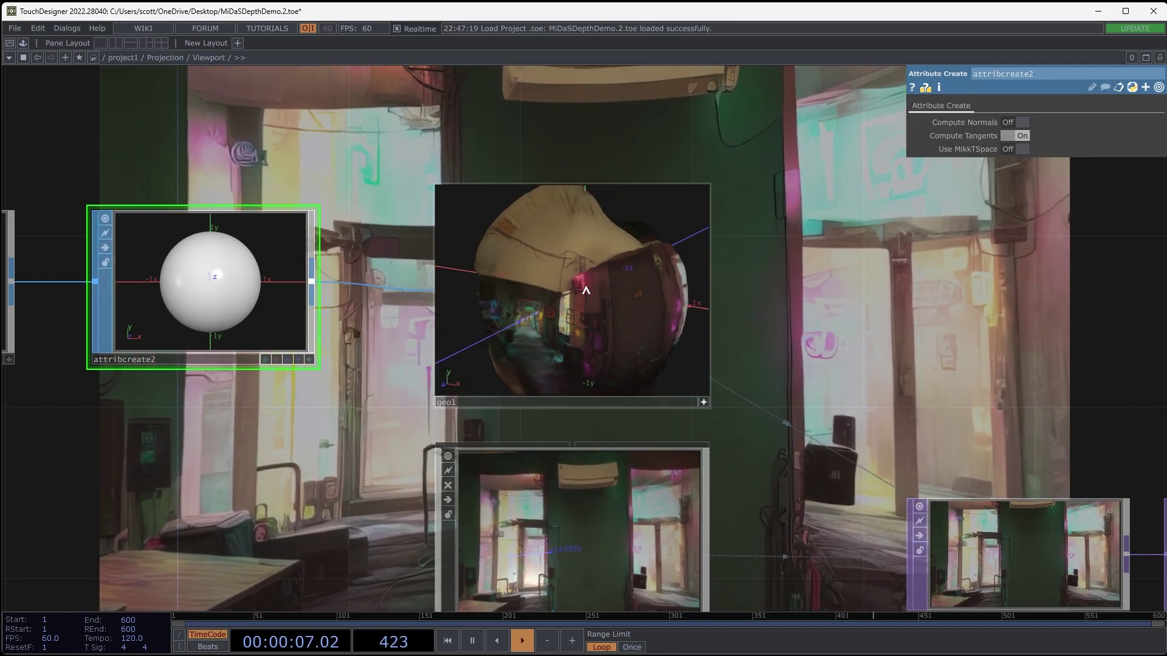
drag(585, 291, 560, 322)
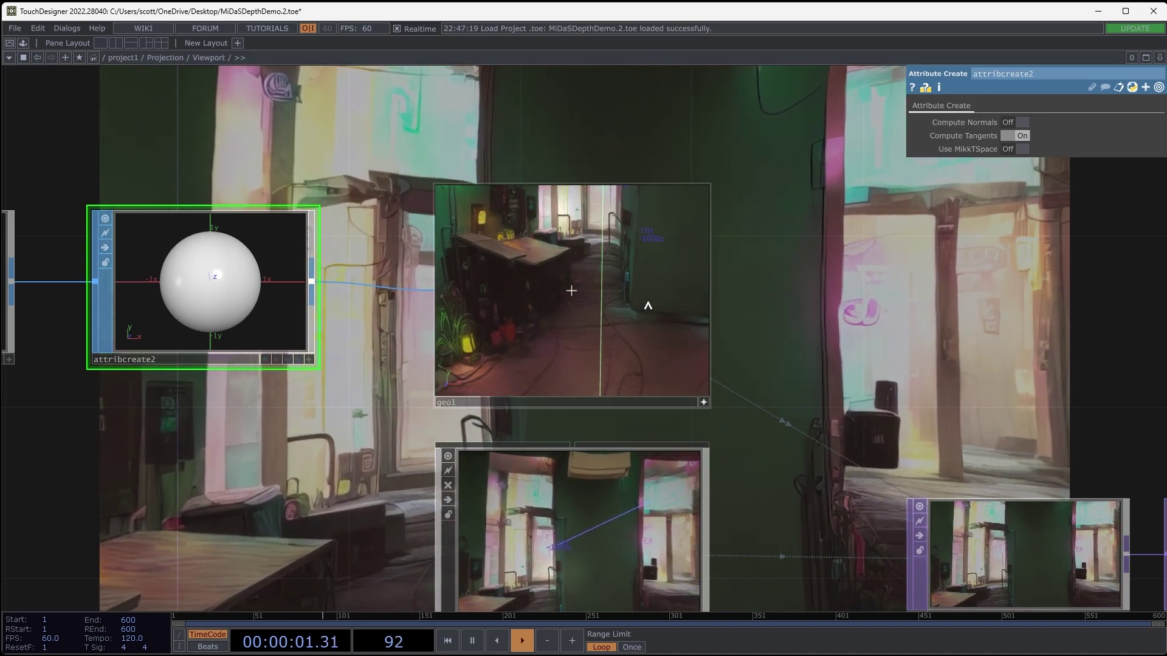
drag(648, 305, 652, 289)
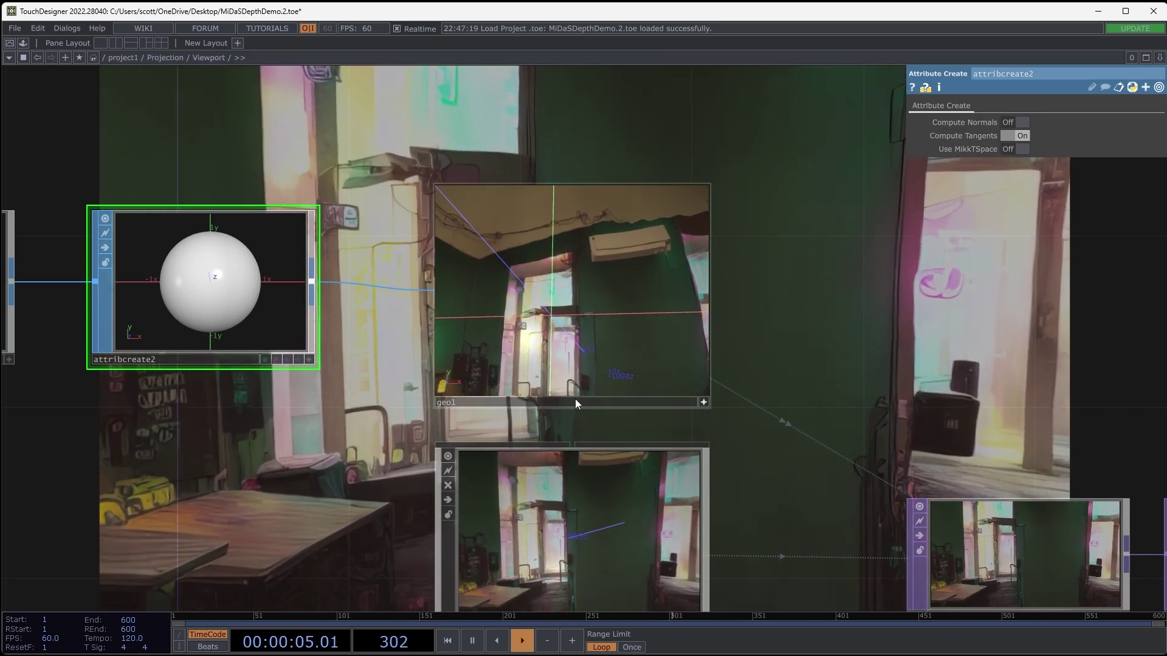
drag(624, 347, 686, 214)
scroll(687, 218, down, 3)
scroll(629, 382, up, 1)
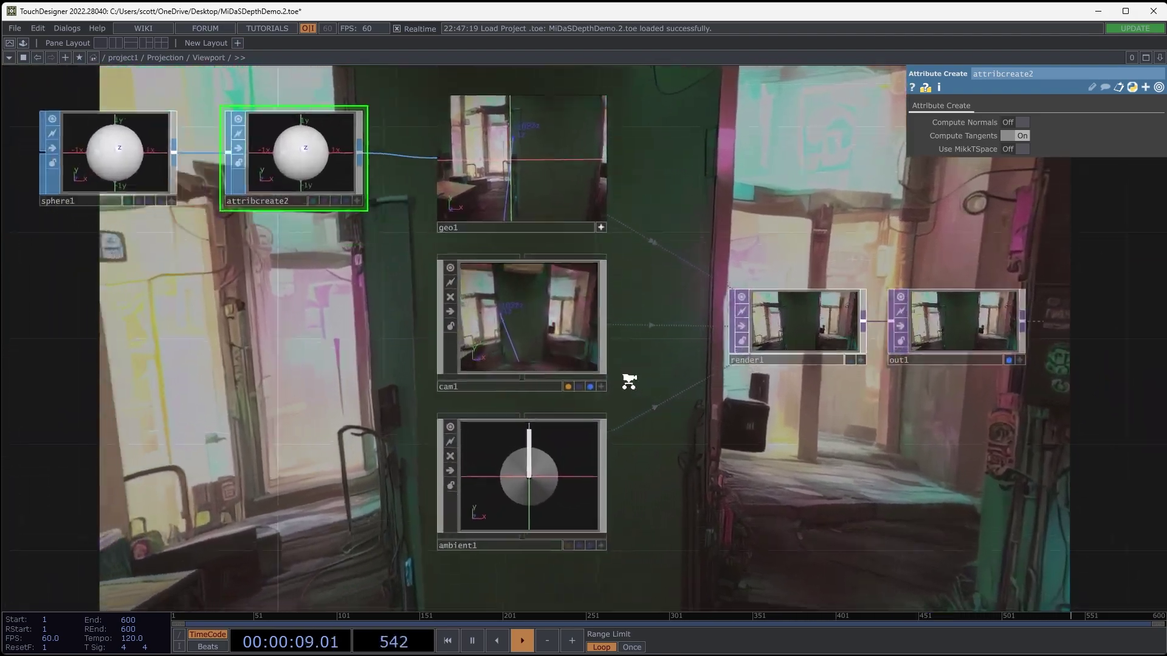
scroll(629, 382, up, 1)
click(506, 298)
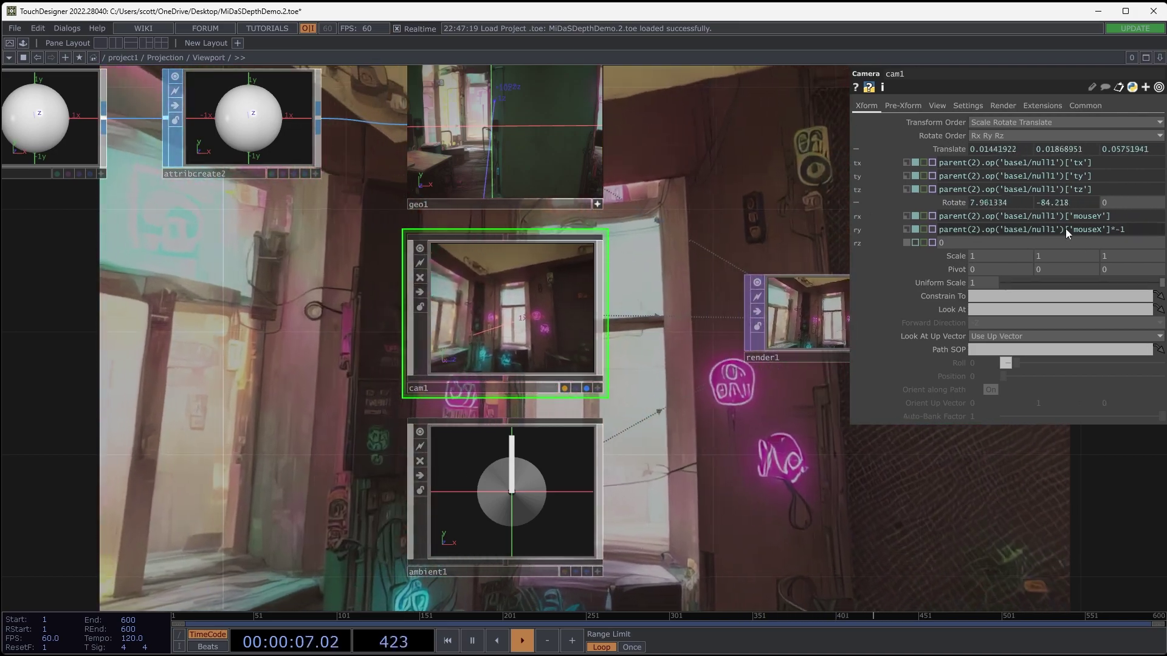
mouse_move(1124, 234)
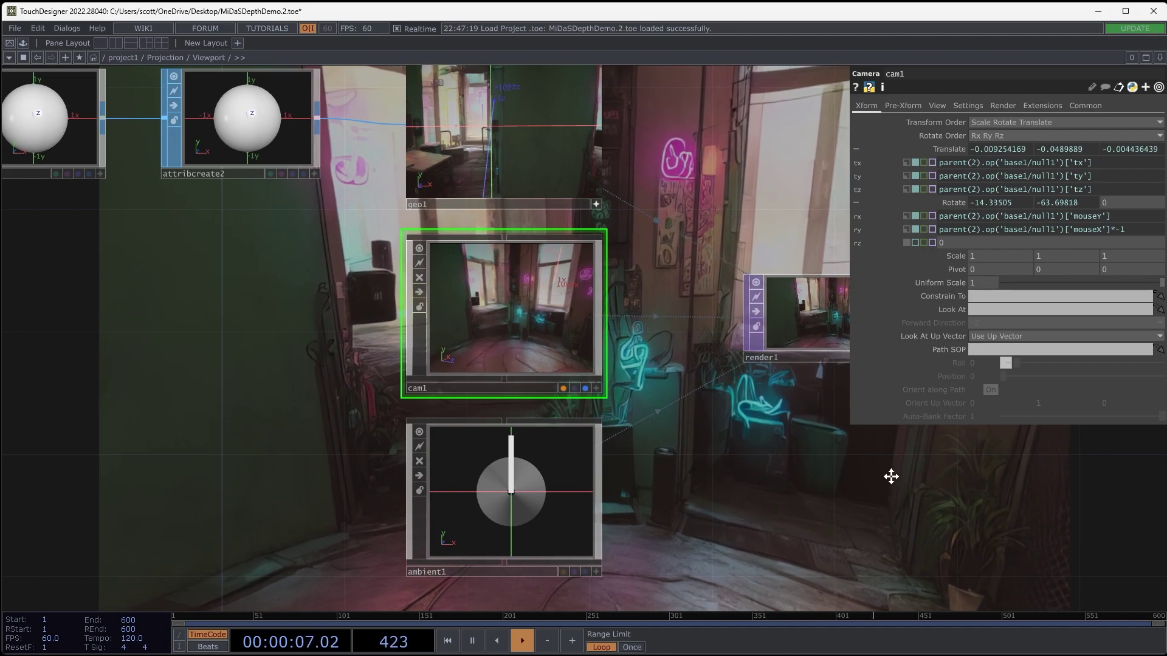
drag(891, 476, 693, 409)
drag(710, 188, 640, 203)
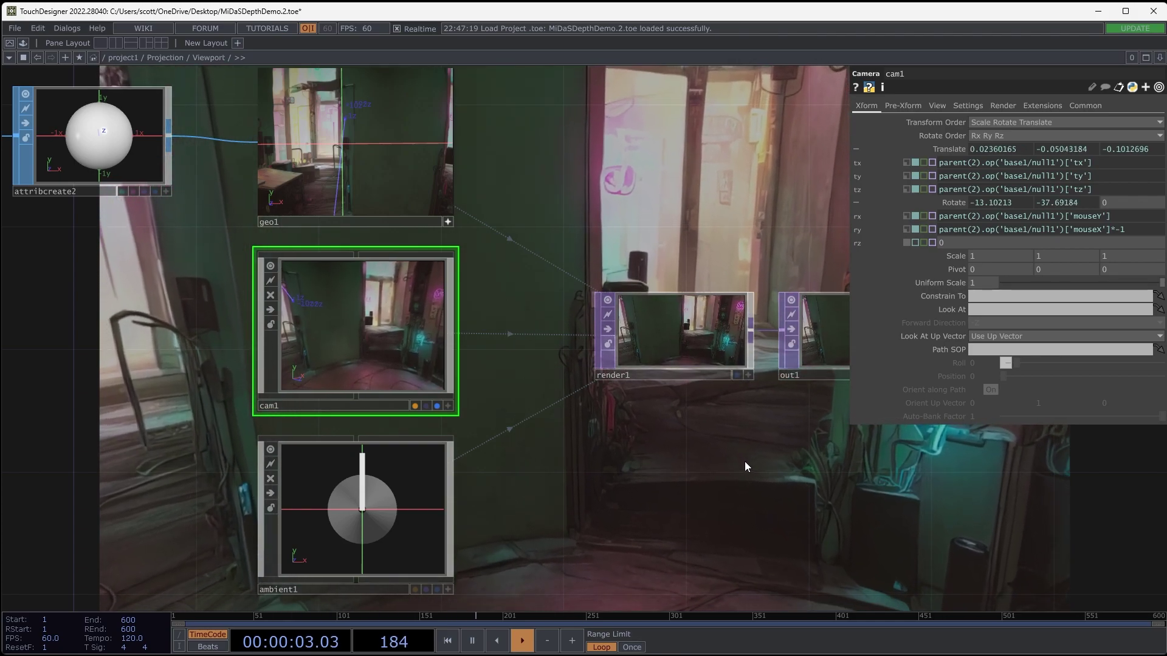
drag(720, 452, 574, 410)
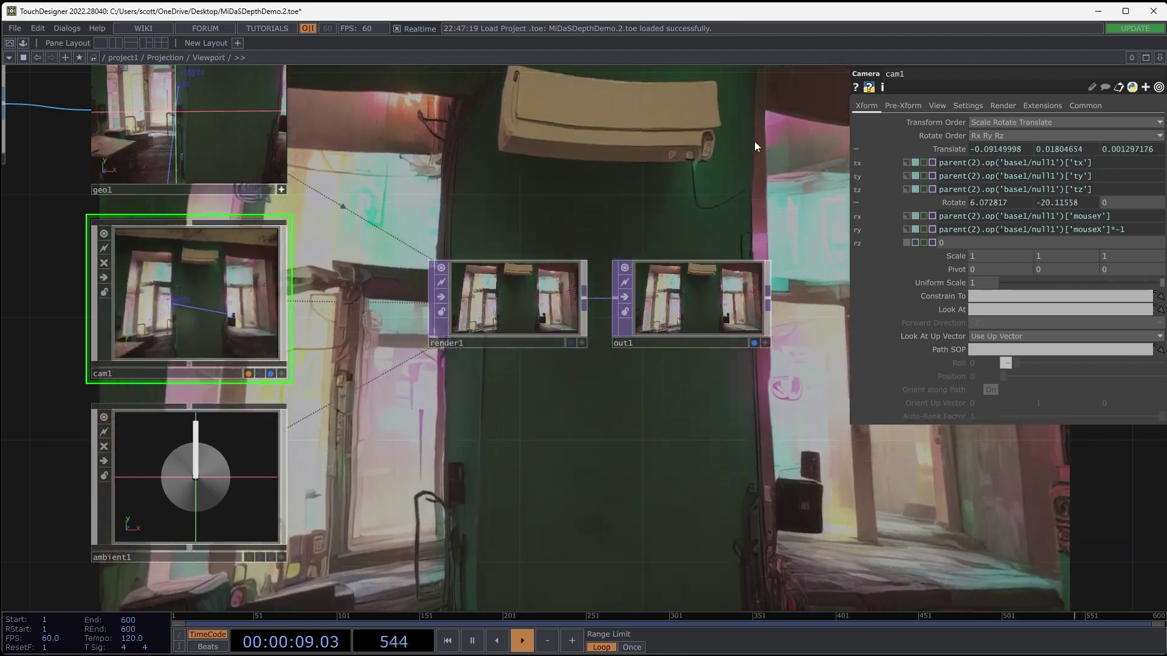
drag(673, 403, 730, 366)
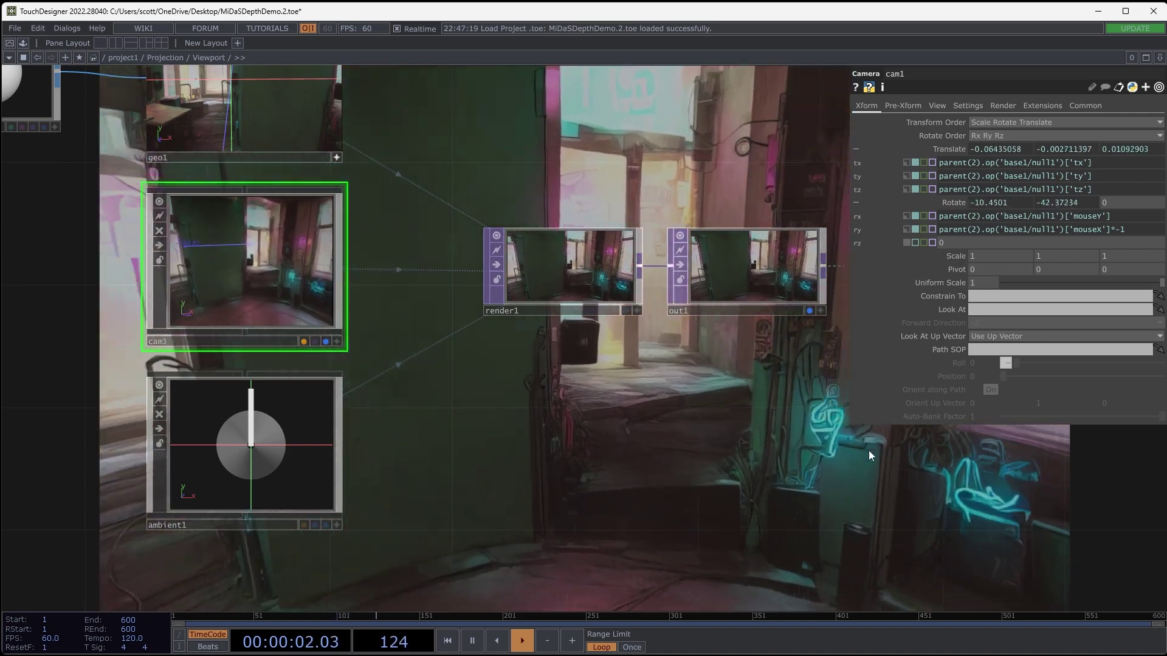
drag(695, 429, 600, 432)
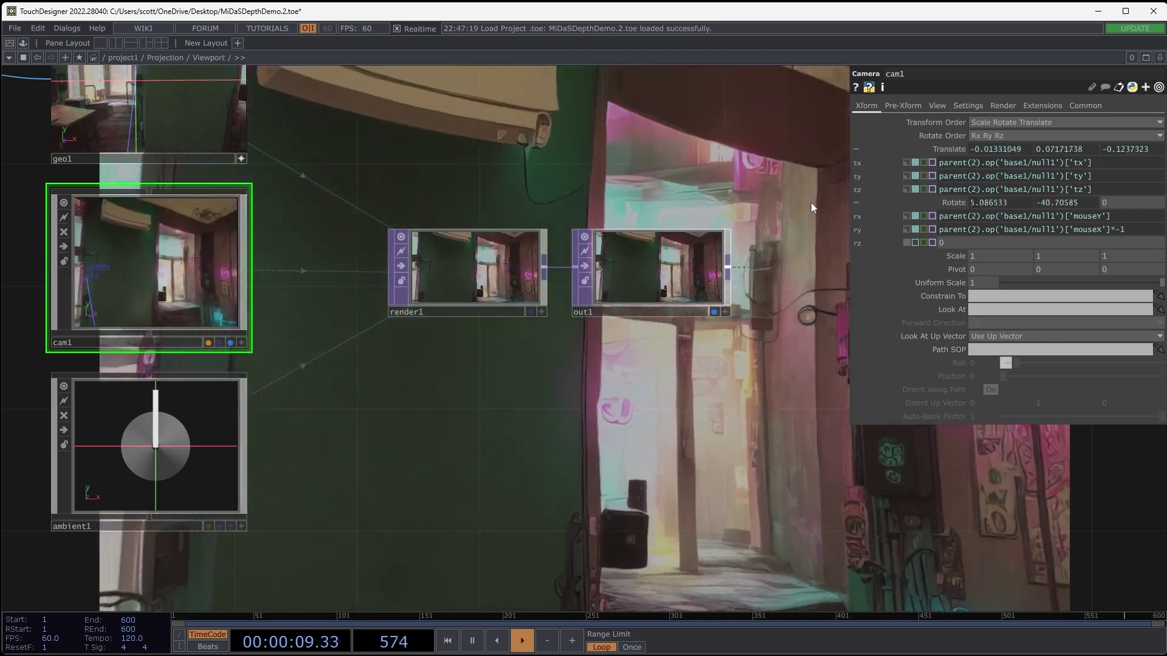
drag(811, 202, 776, 279)
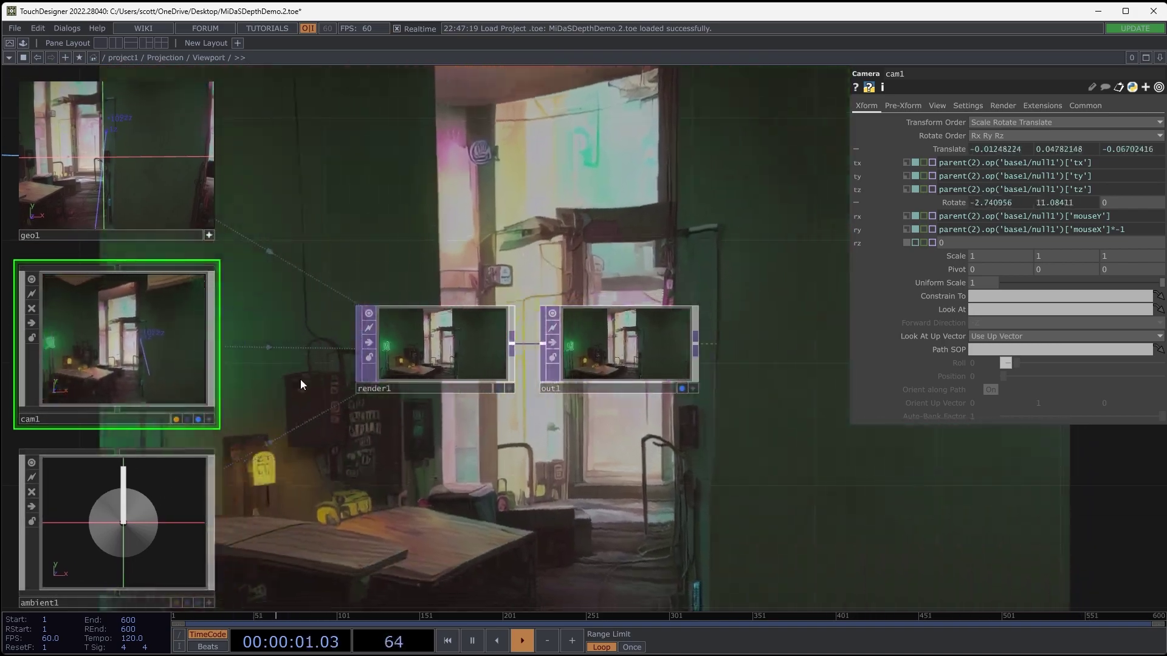
- Inspect render1's output resolution and its camera and geometry settings
scroll(304, 383, up, 3)
click(483, 344)
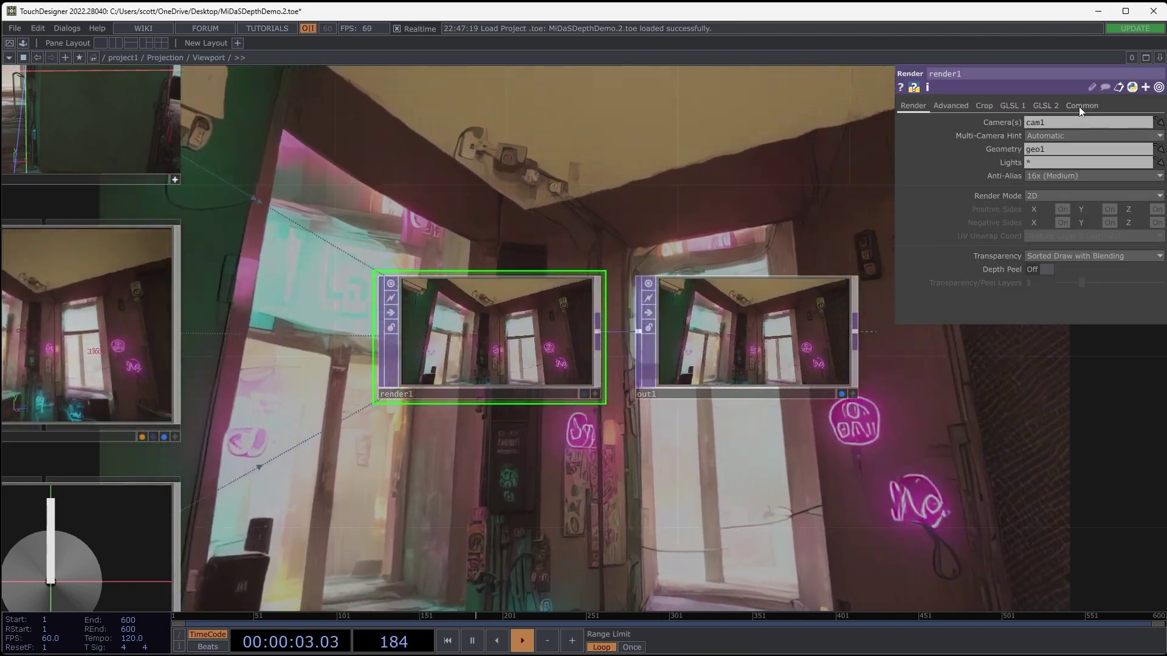
click(1081, 106)
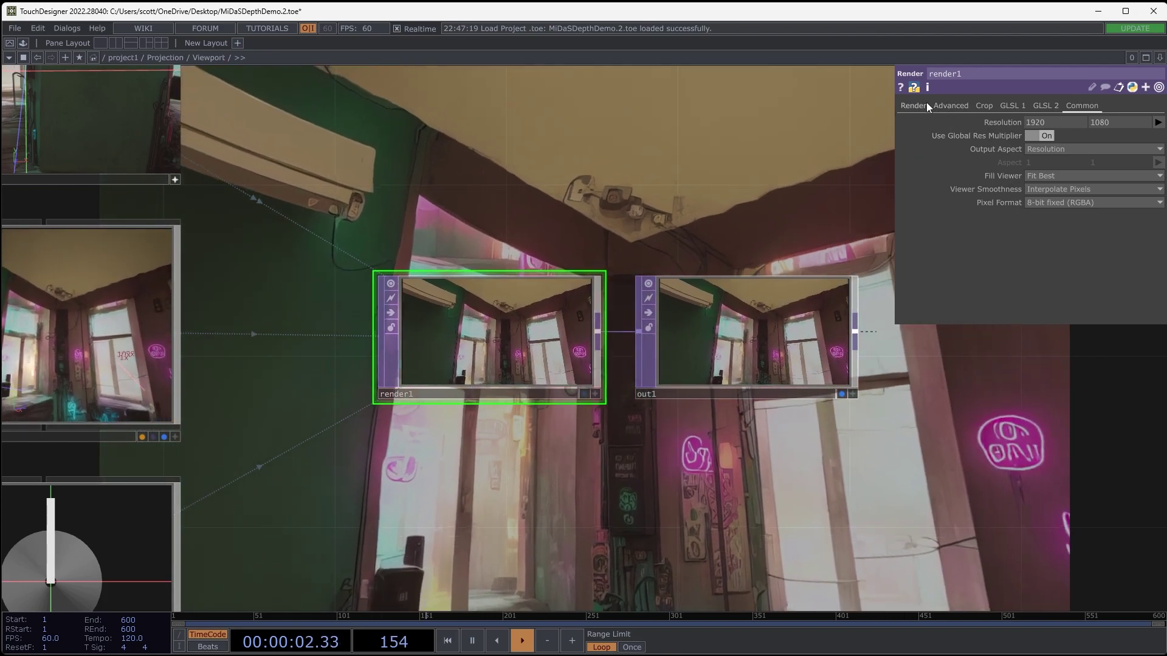
click(924, 101)
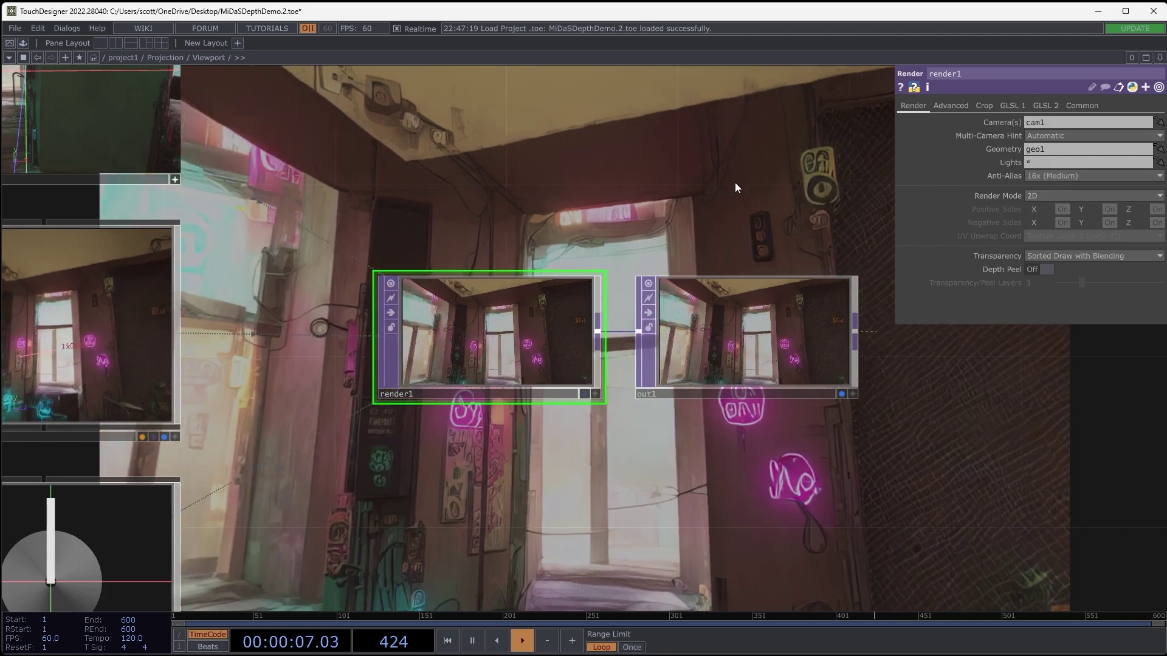
- Zoom out from the Viewport render network up to the Projection network with base1 and out1
drag(735, 183, 703, 217)
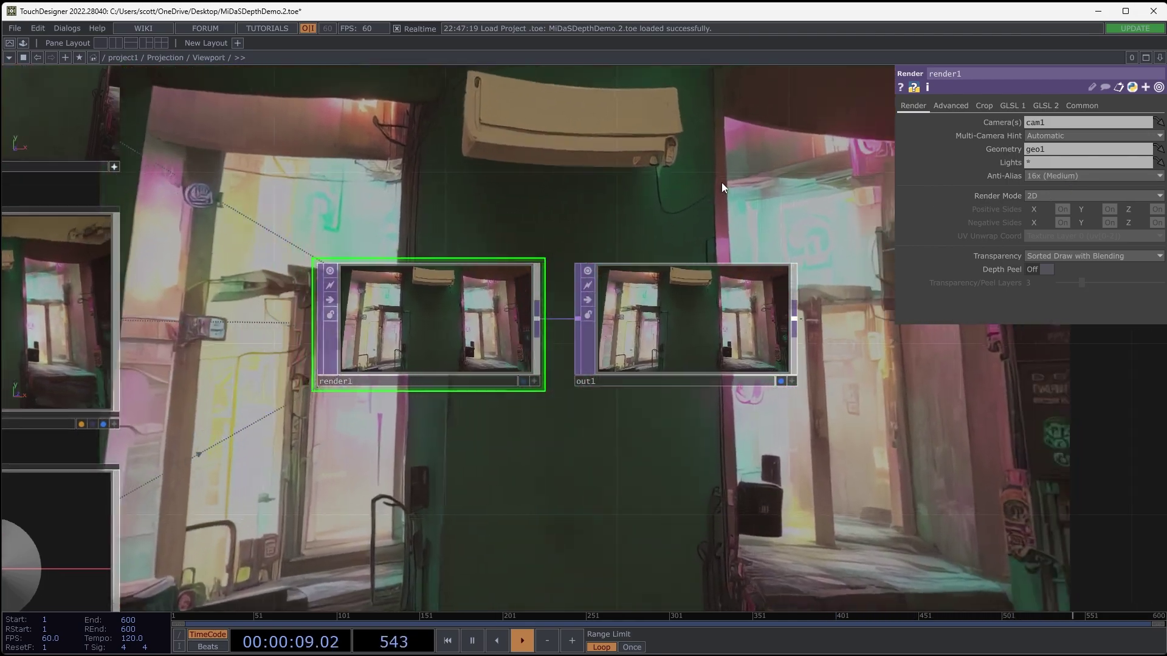
scroll(723, 181, down, 2)
drag(585, 174, 441, 265)
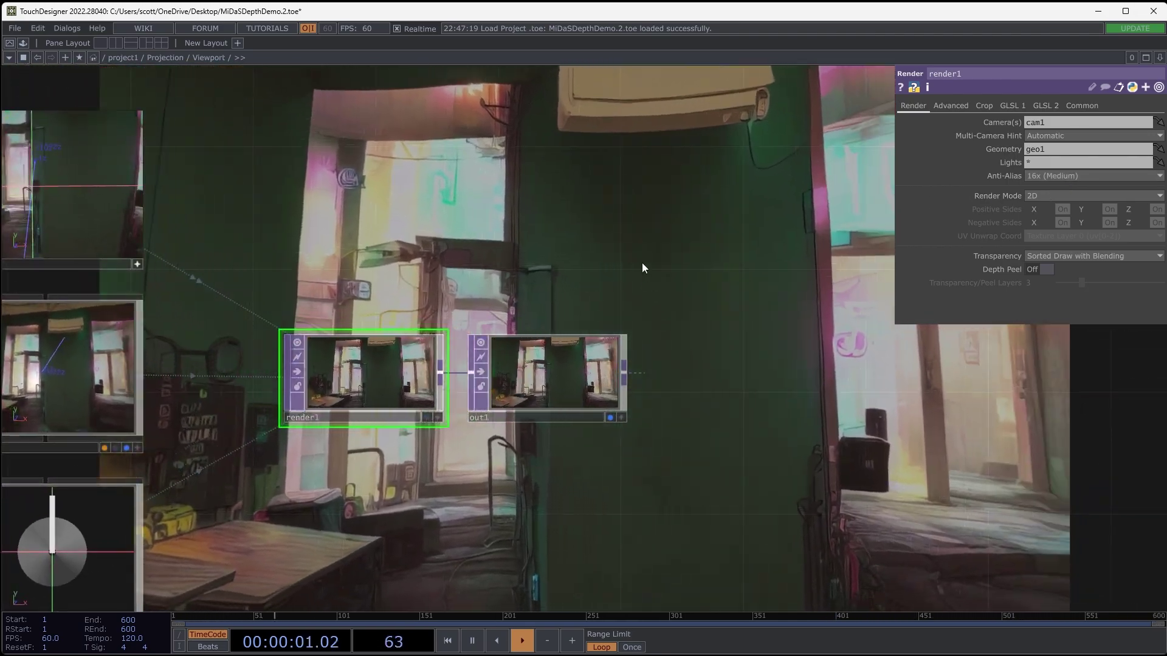
scroll(753, 331, down, 2)
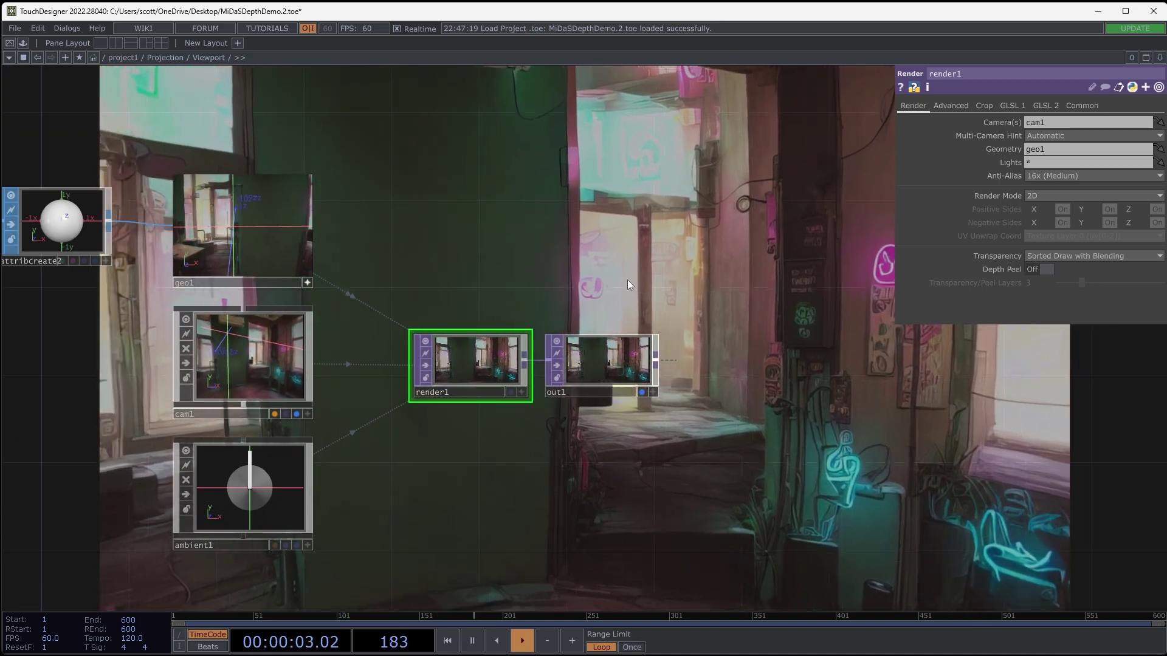
scroll(627, 285, down, 10)
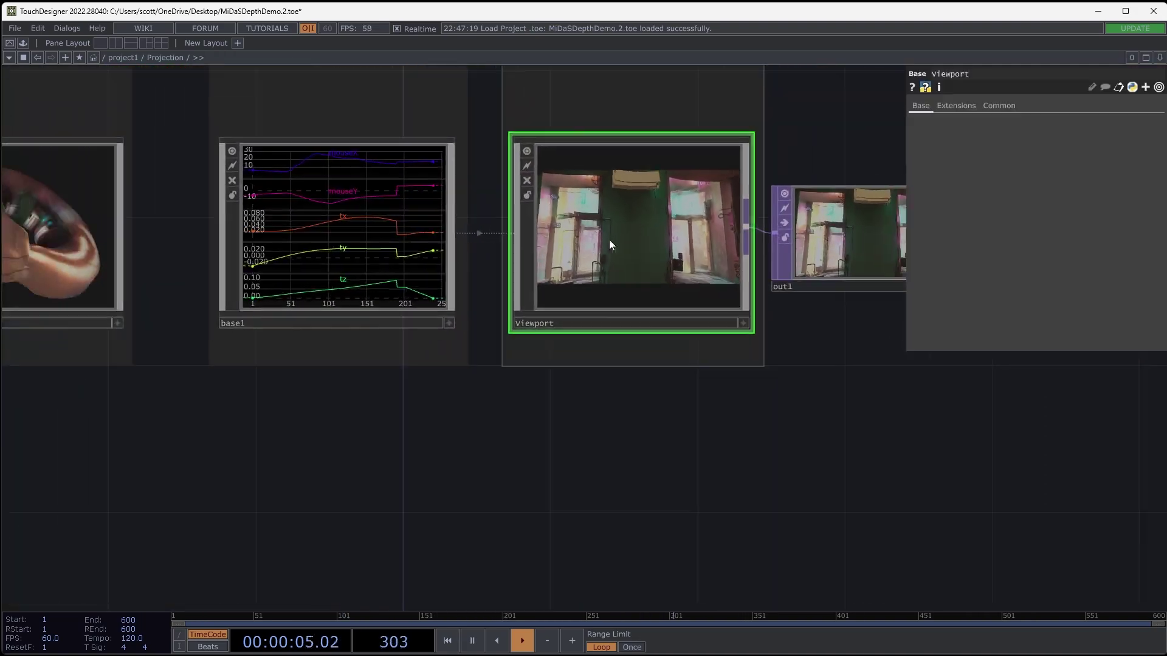
scroll(477, 277, down, 2)
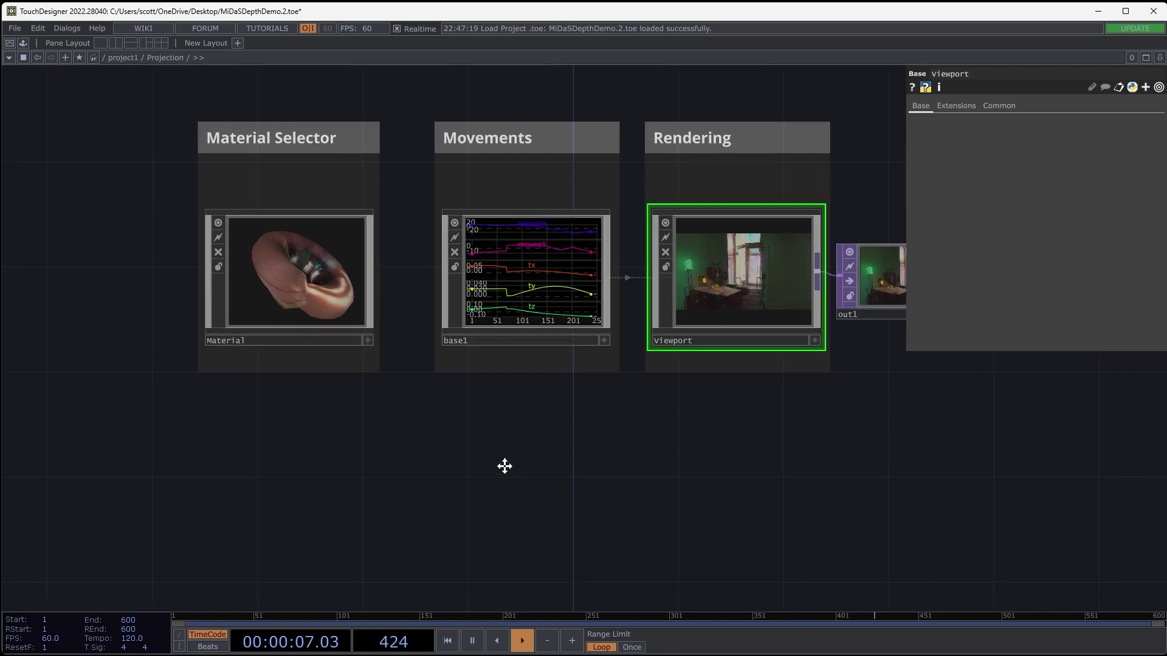
click(316, 345)
key(i)
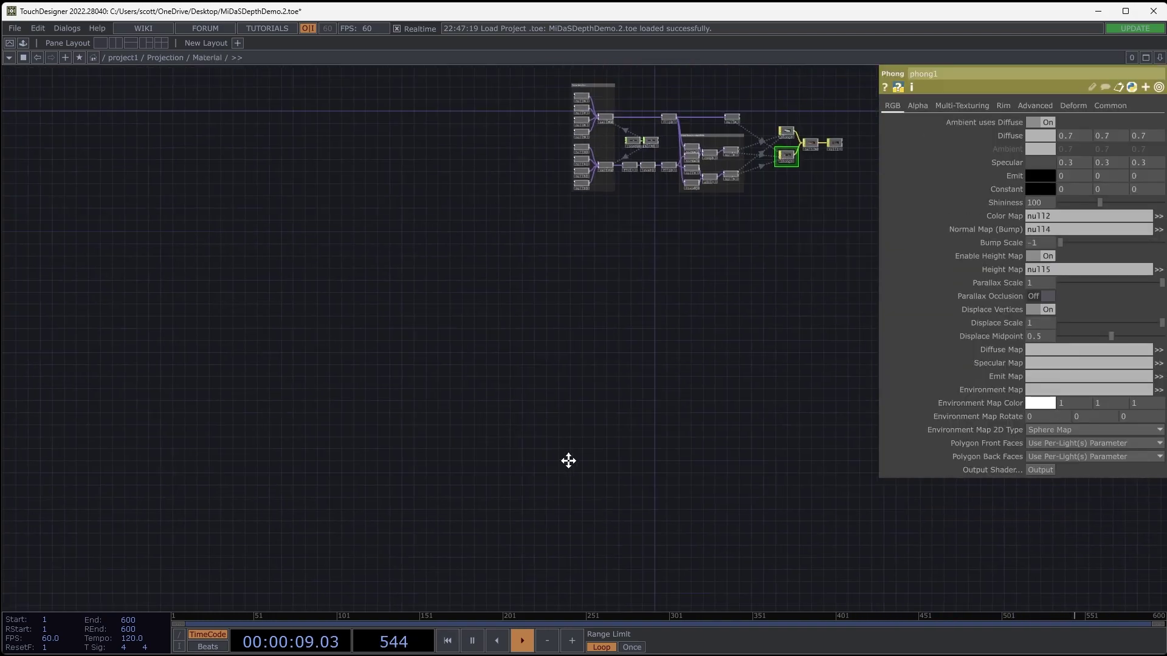
scroll(583, 161, up, 10)
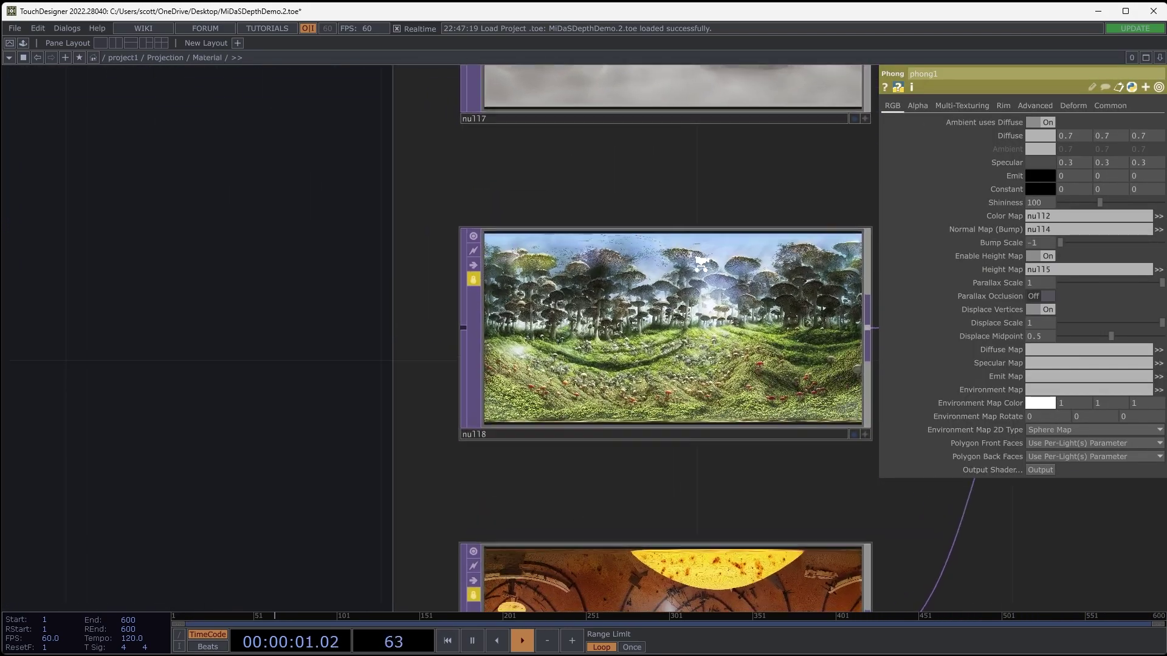
scroll(687, 324, up, 3)
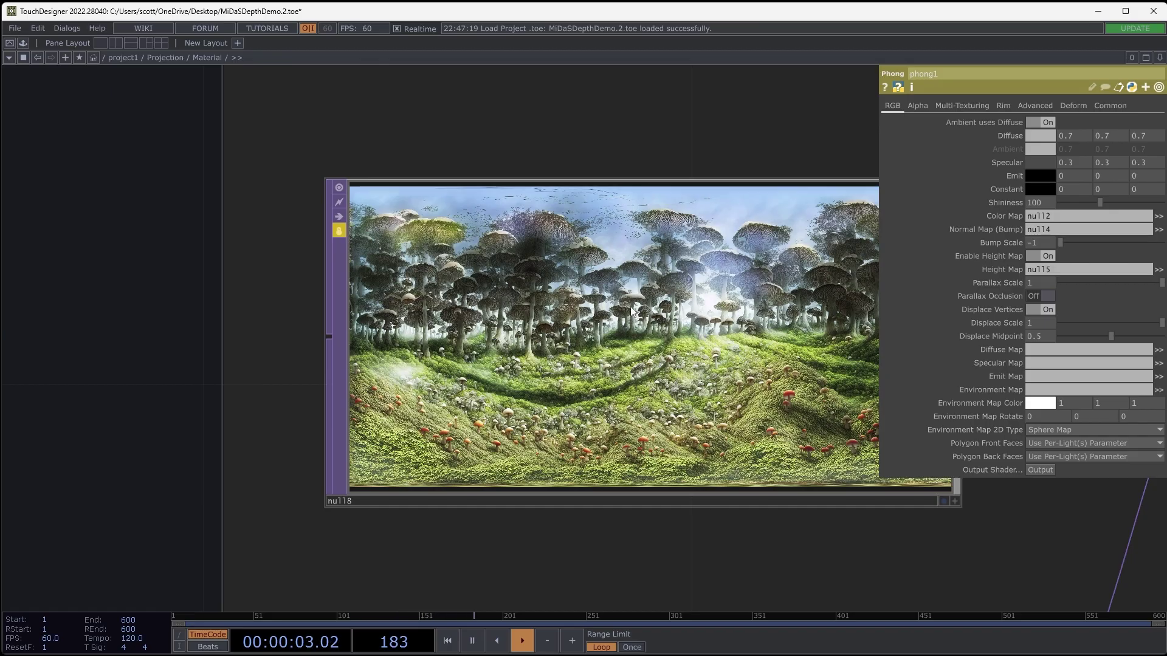
scroll(540, 340, up, 5)
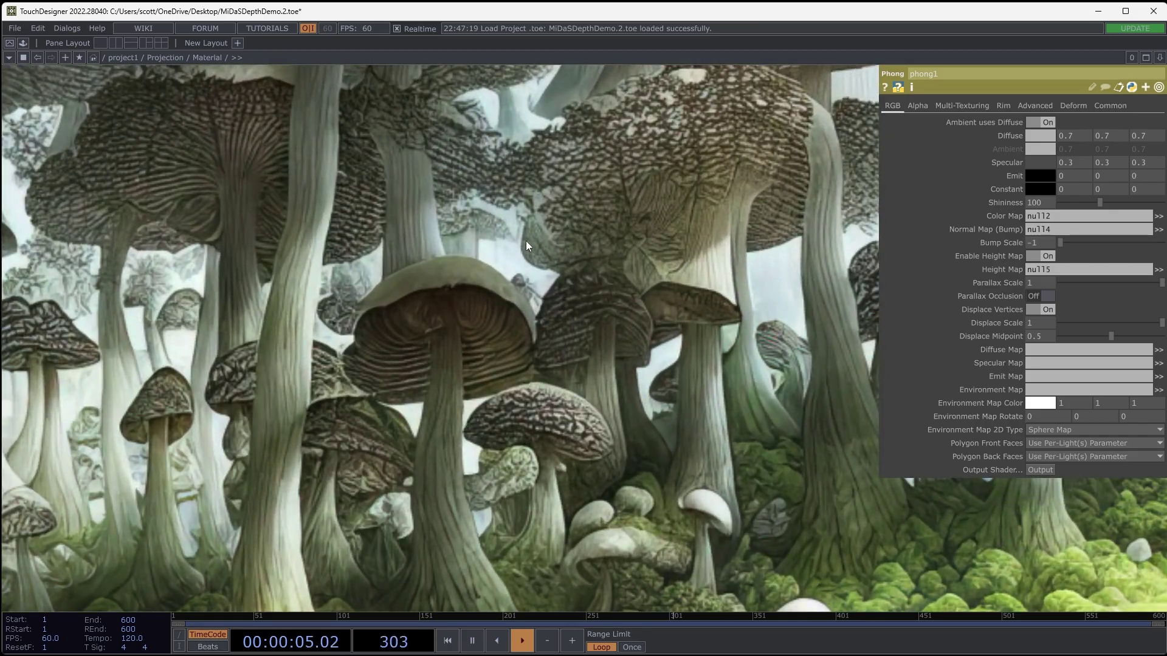
scroll(555, 242, down, 8)
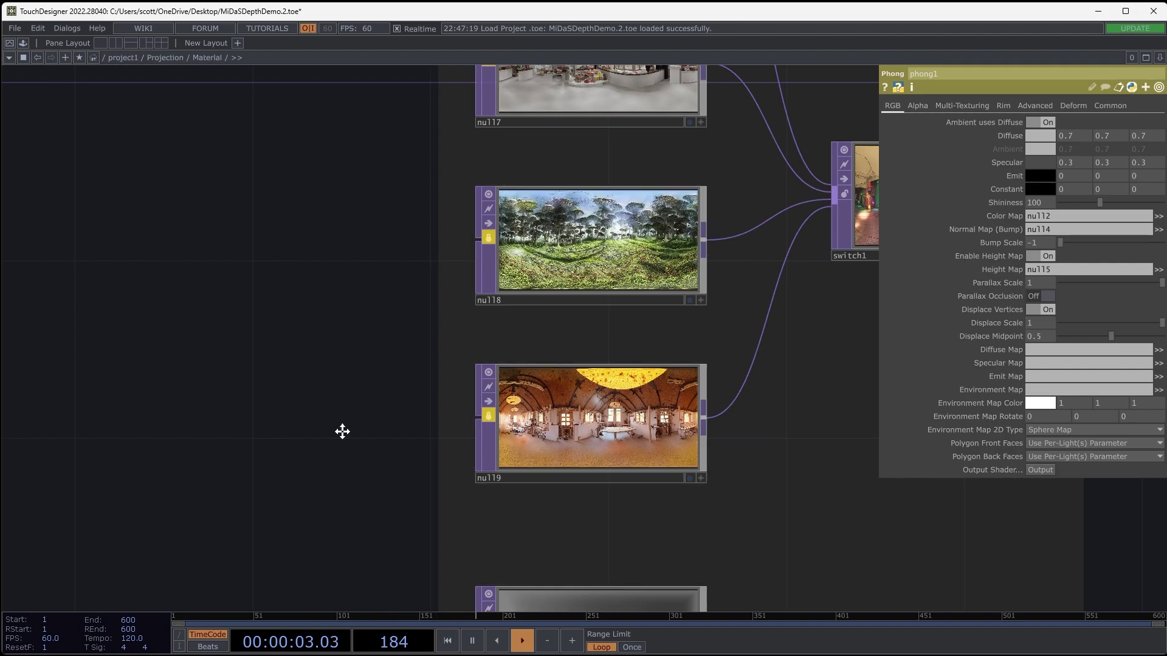
scroll(342, 432, down, 10)
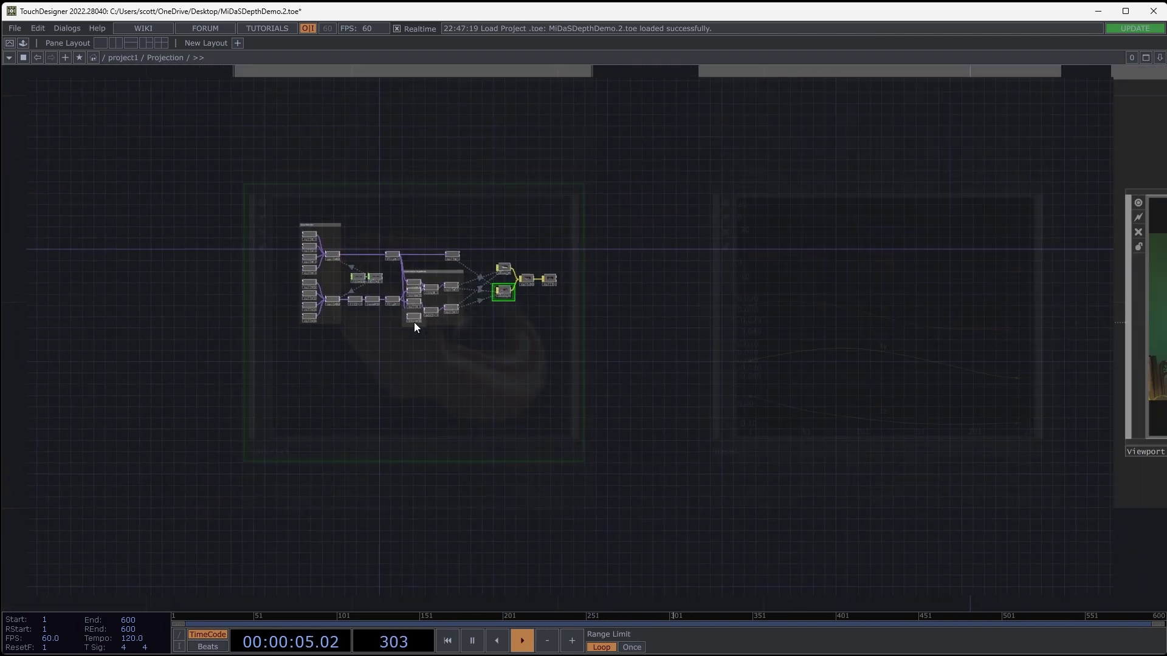
scroll(417, 333, down, 5)
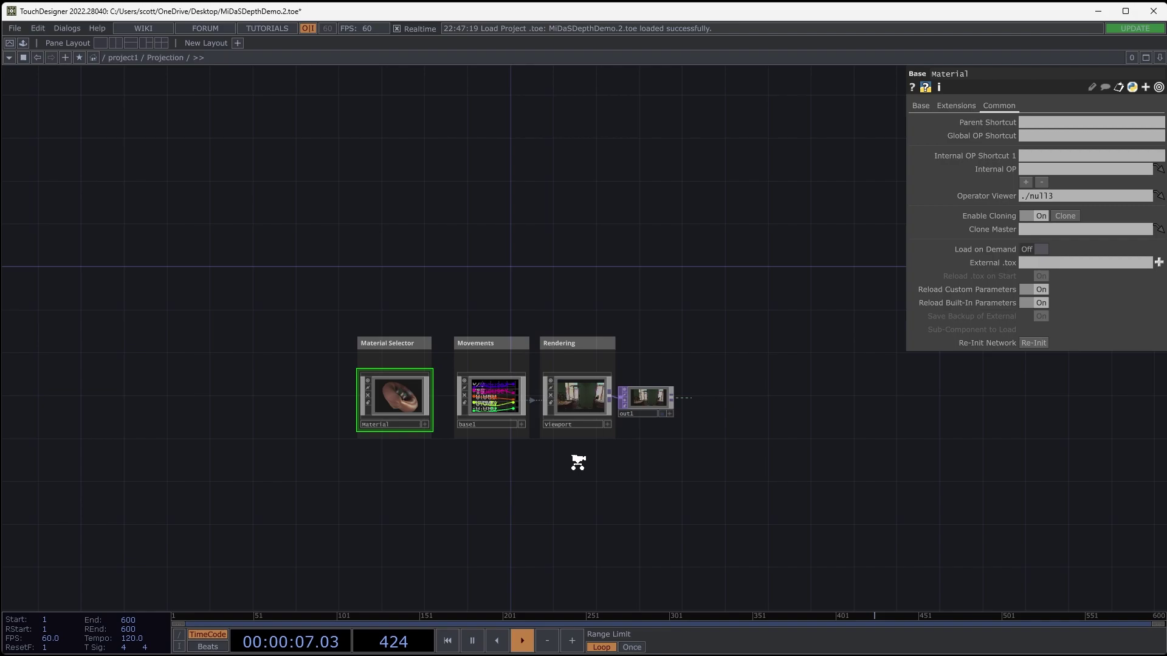
- Zoom out to /project1 and centre the Projection component beside its Settings note and null1
scroll(577, 454, down, 5)
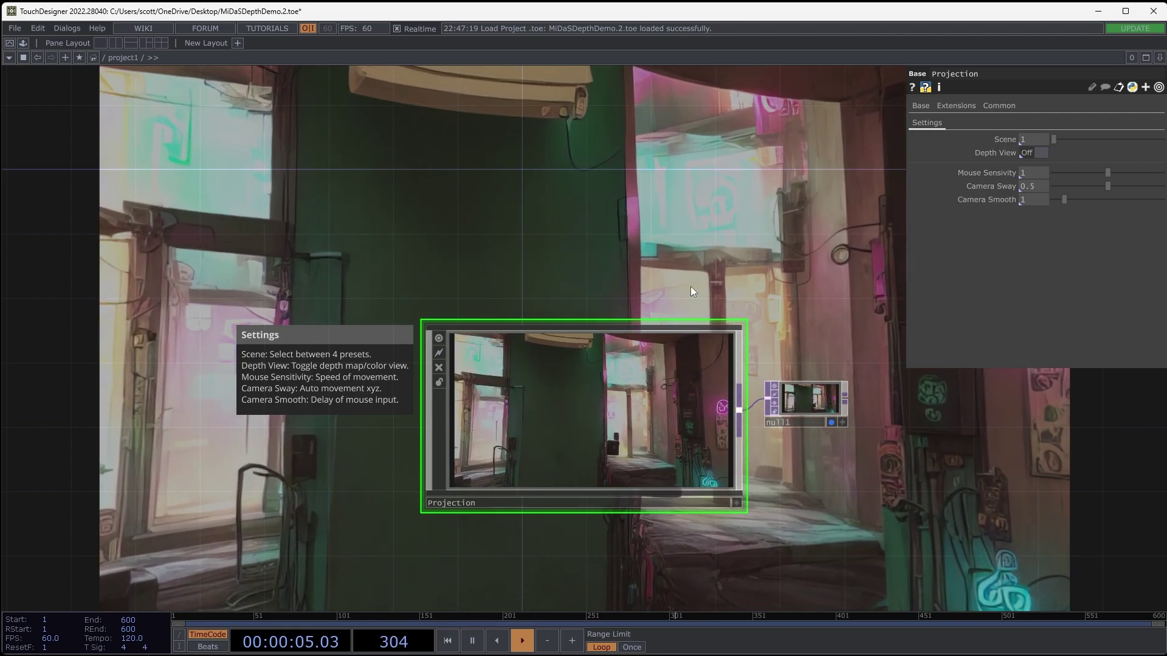
drag(689, 284, 687, 274)
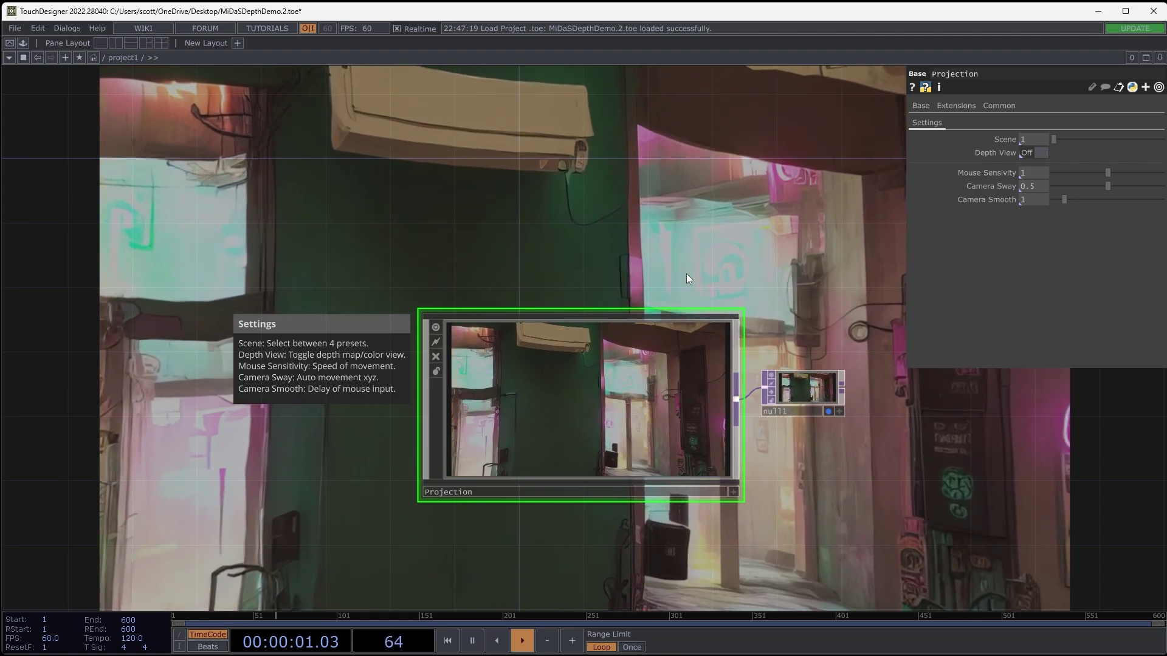
drag(687, 279, 698, 259)
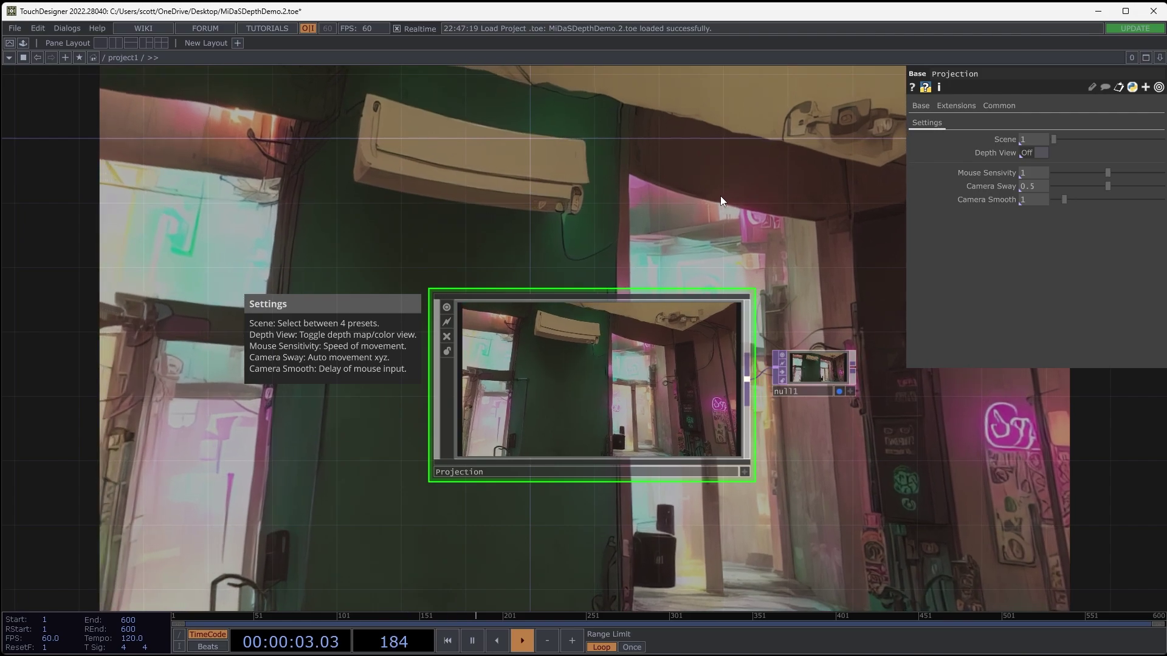
mouse_move(717, 232)
mouse_down()
mouse_move(744, 207)
mouse_move(723, 227)
mouse_move(731, 234)
mouse_up()
scroll(705, 363, up, 3)
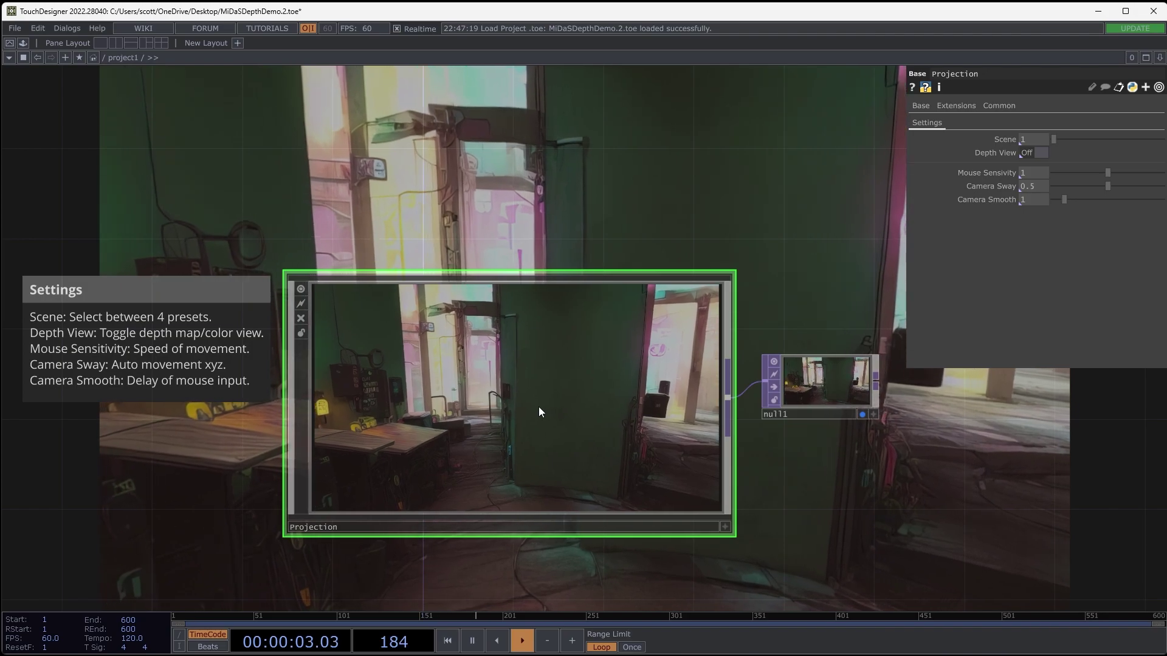
- Browse inside Projection's Material Selector, Movements and Rendering sections, then return to /project1
double_click(539, 407)
drag(473, 532, 638, 513)
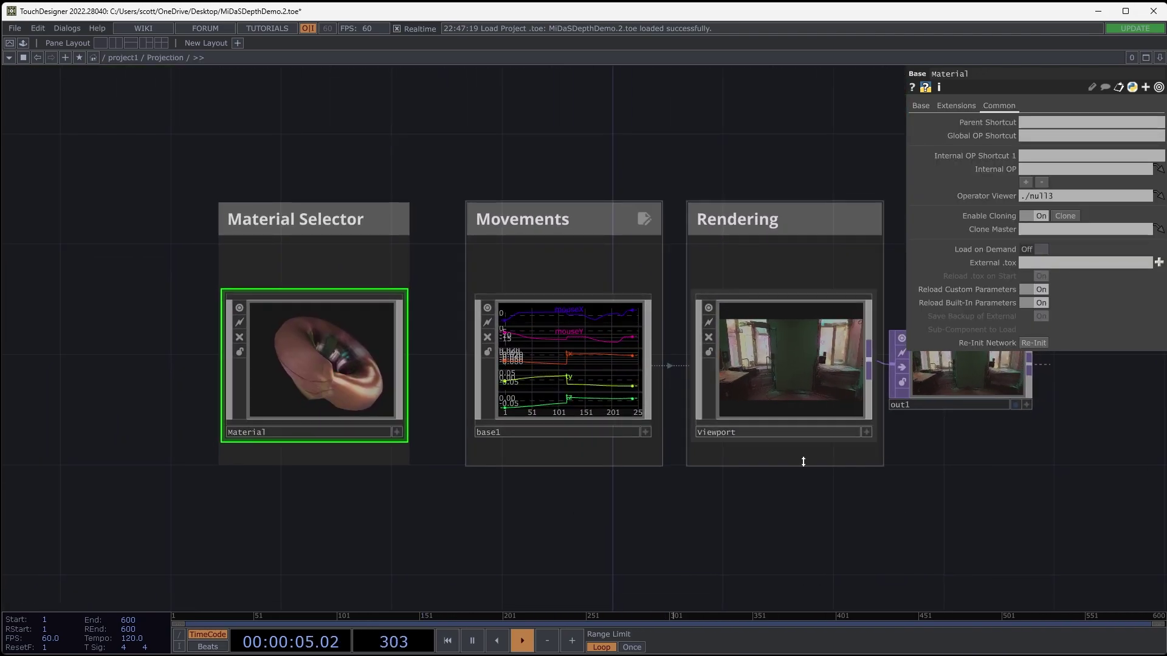
drag(803, 462, 846, 491)
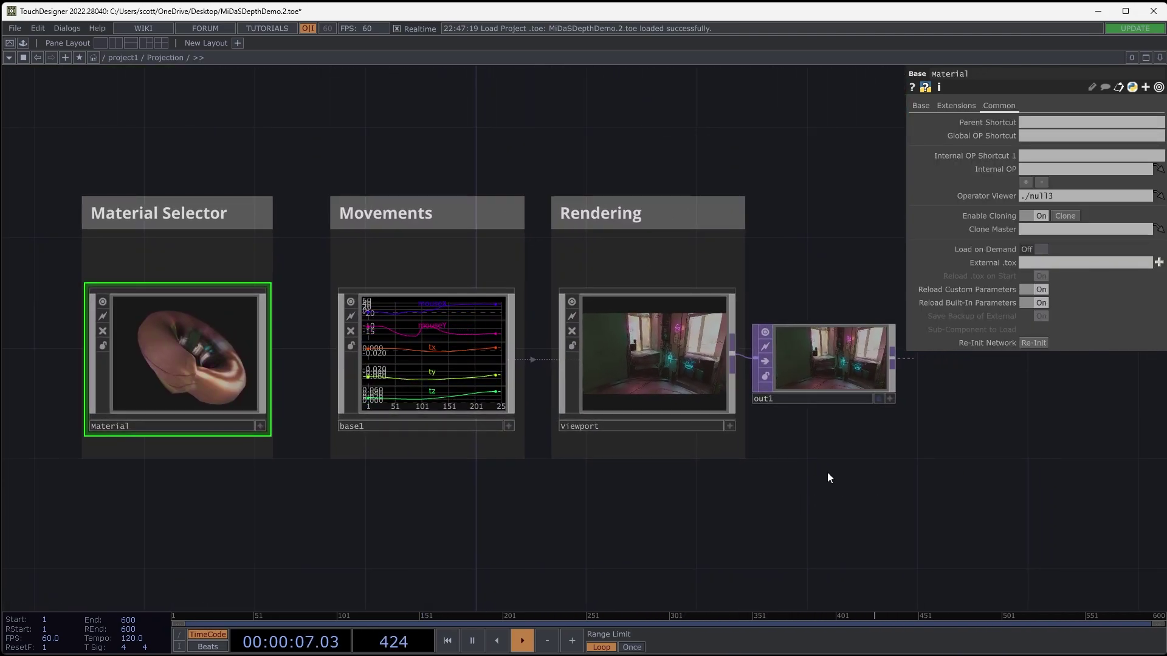
scroll(822, 465, down, 4)
scroll(822, 466, down, 2)
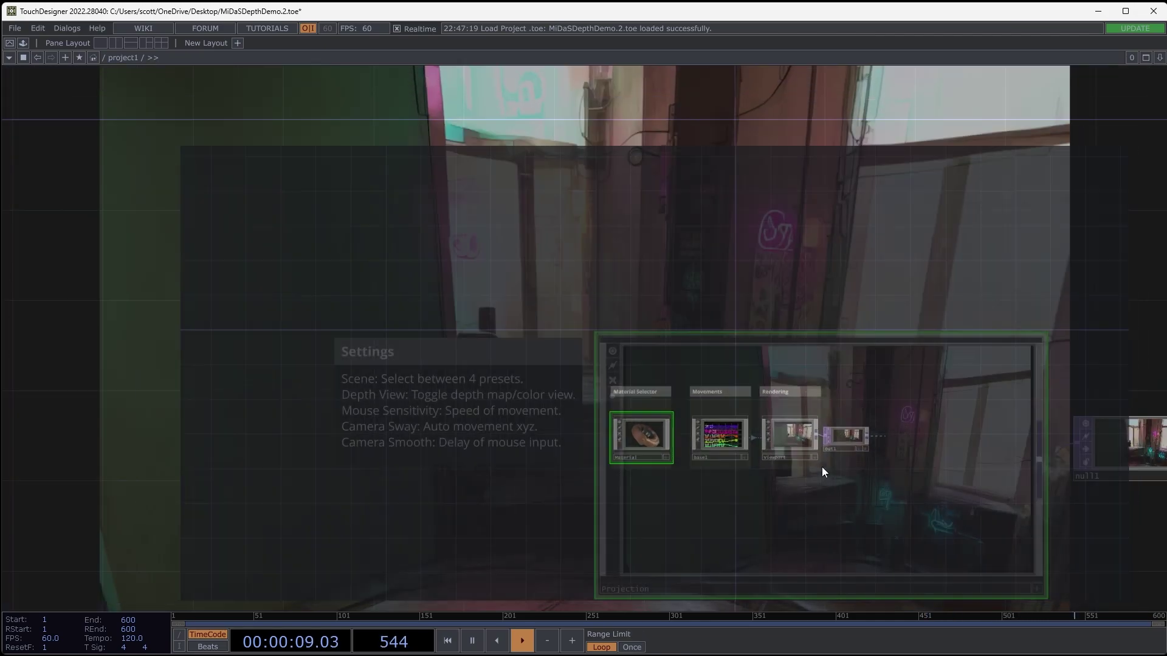
scroll(645, 311, up, 3)
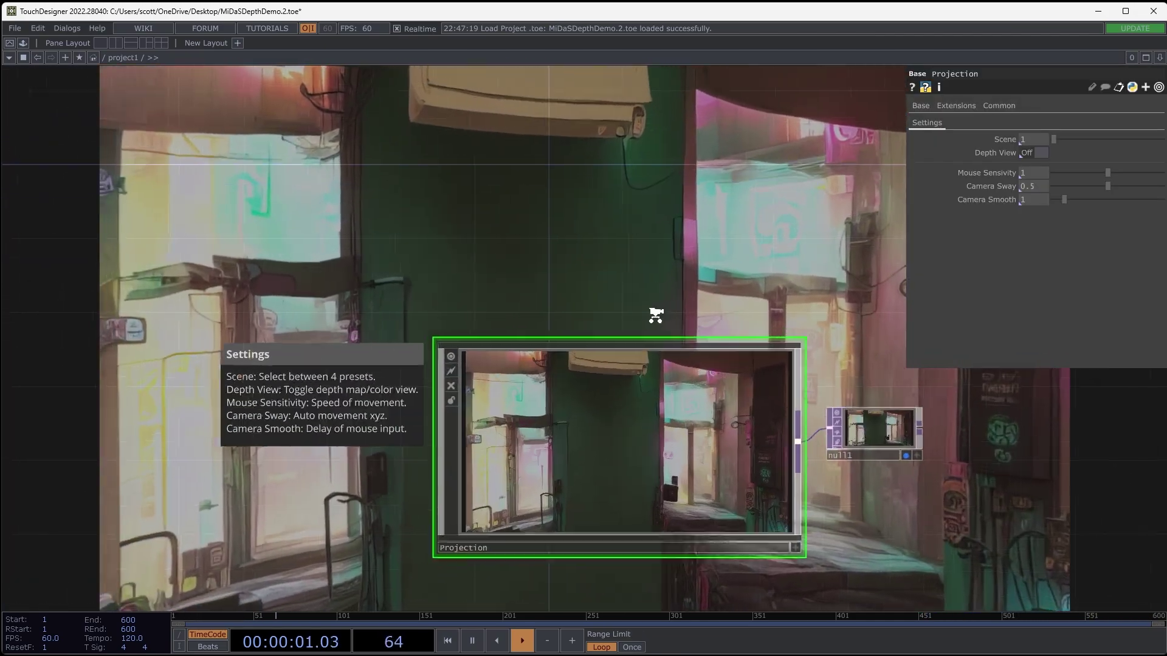